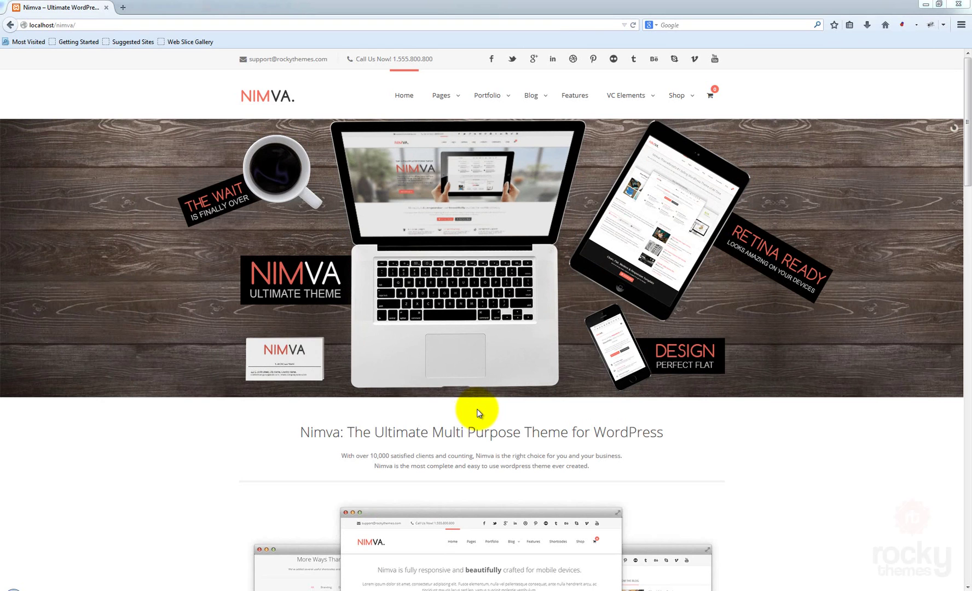
- Append wp-admin to localhost/nimva/ in the address bar and load the admin login page
left_click(104, 23)
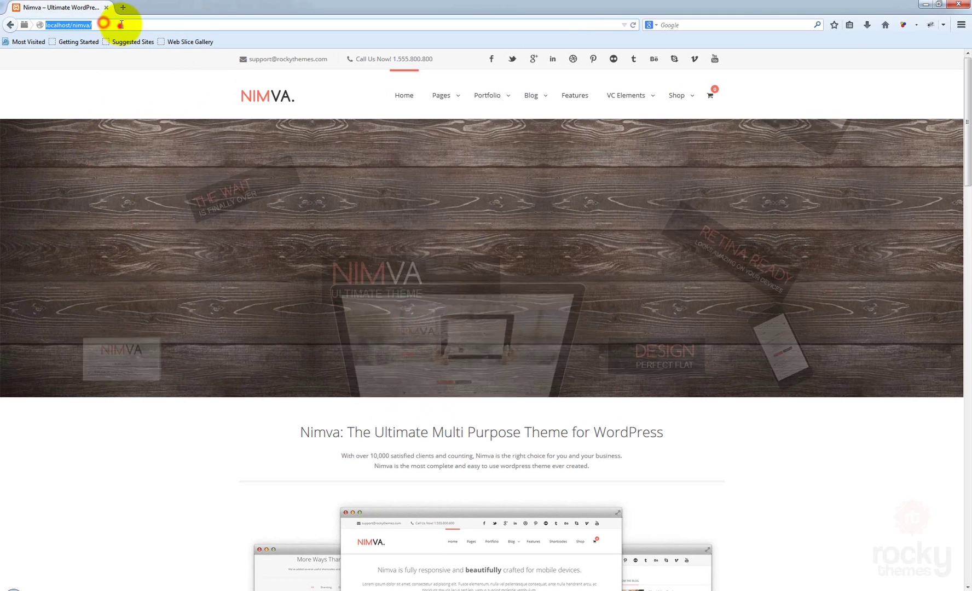
left_click(121, 24)
type("wp-admin")
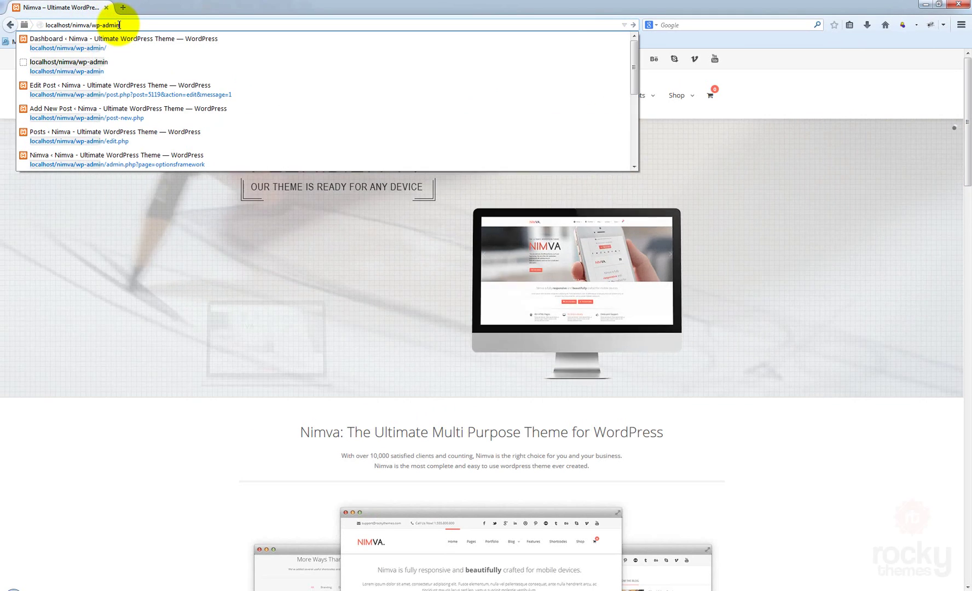
key("Return")
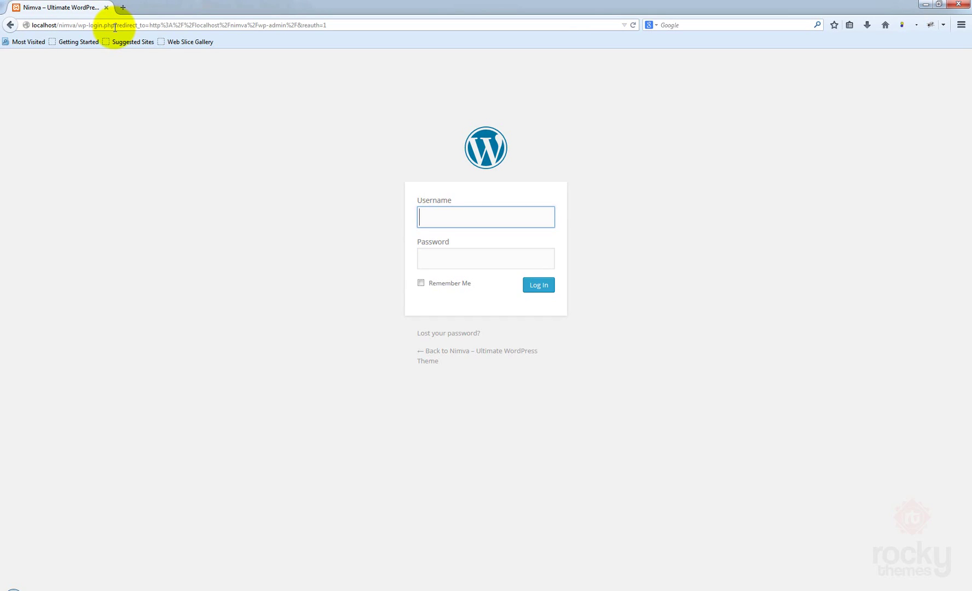
- Log in with the saved admin account and head to Pages > Add New
left_click(449, 207)
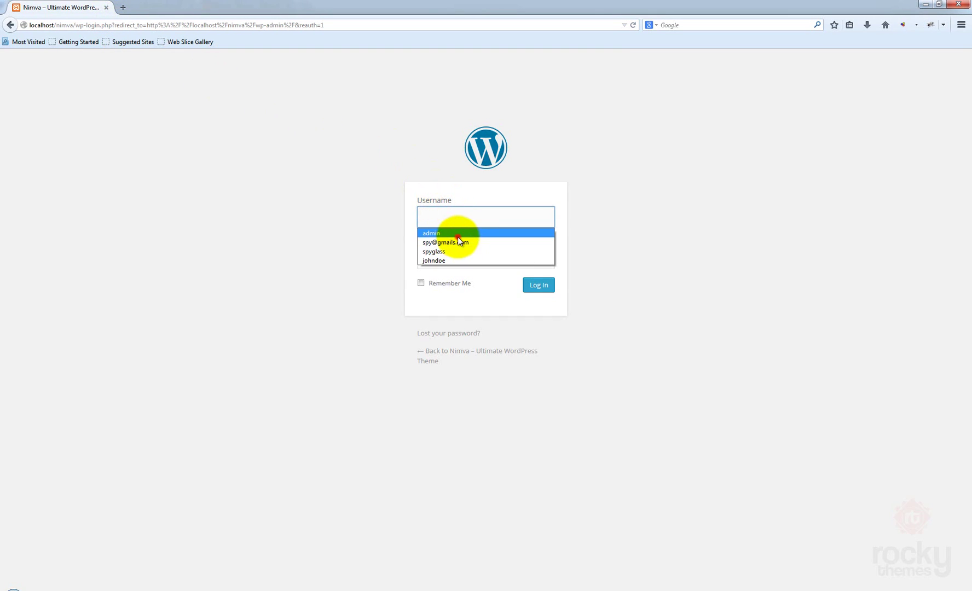
left_click(452, 228)
left_click(539, 285)
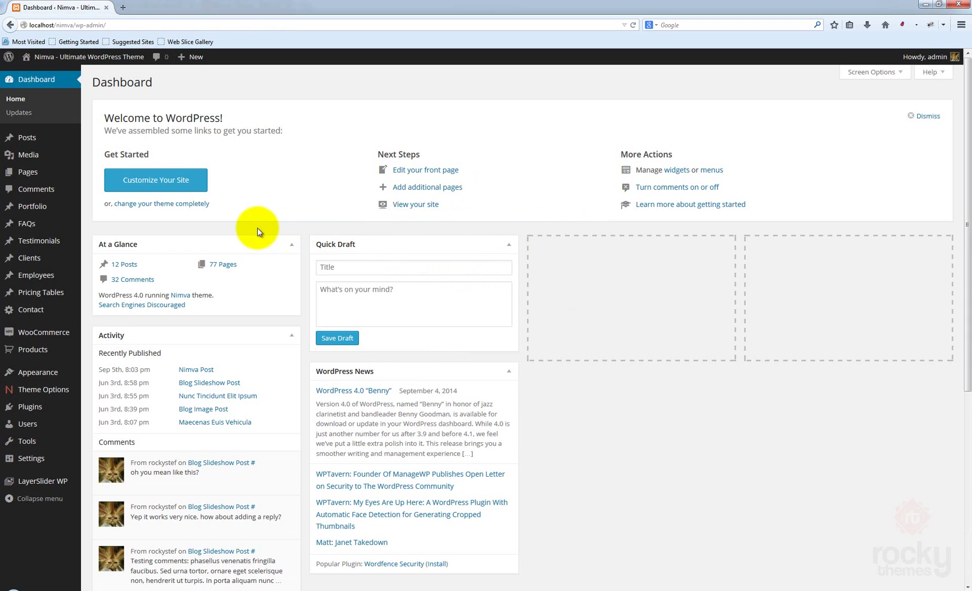
mouse_move(55, 173)
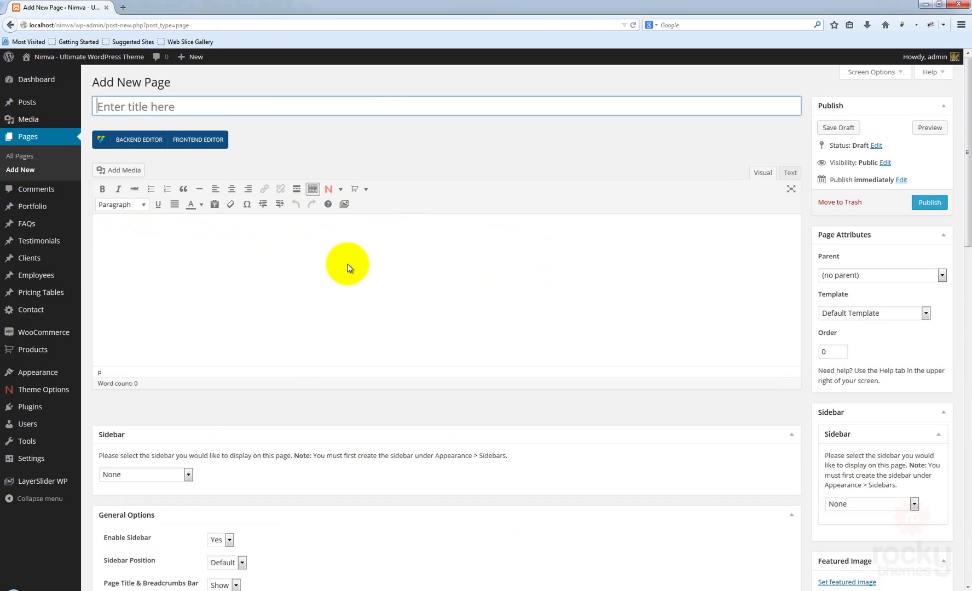
- Title the new page 'Nimva Page' and let WordPress autosave the draft
left_click(348, 265)
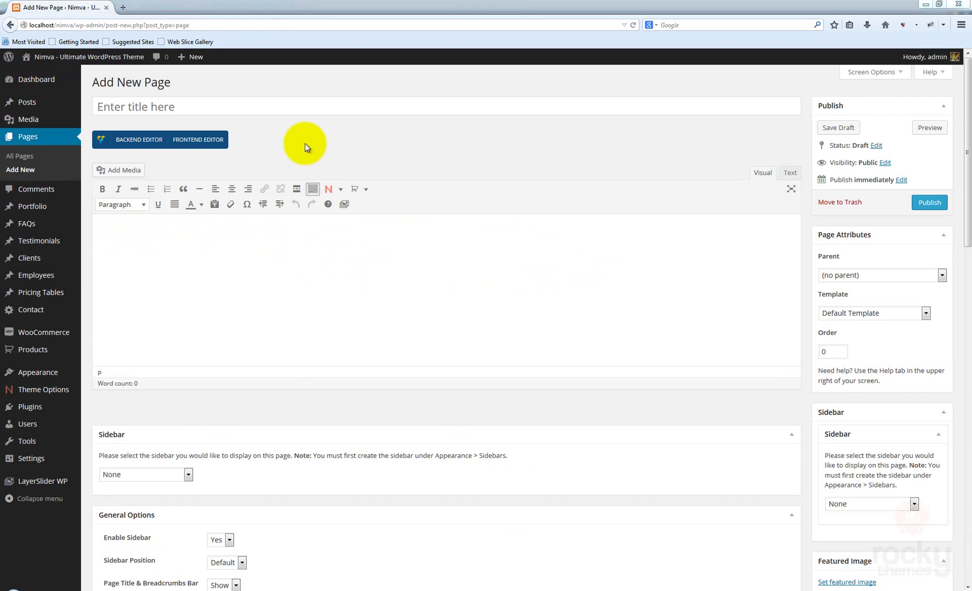
left_click(183, 108)
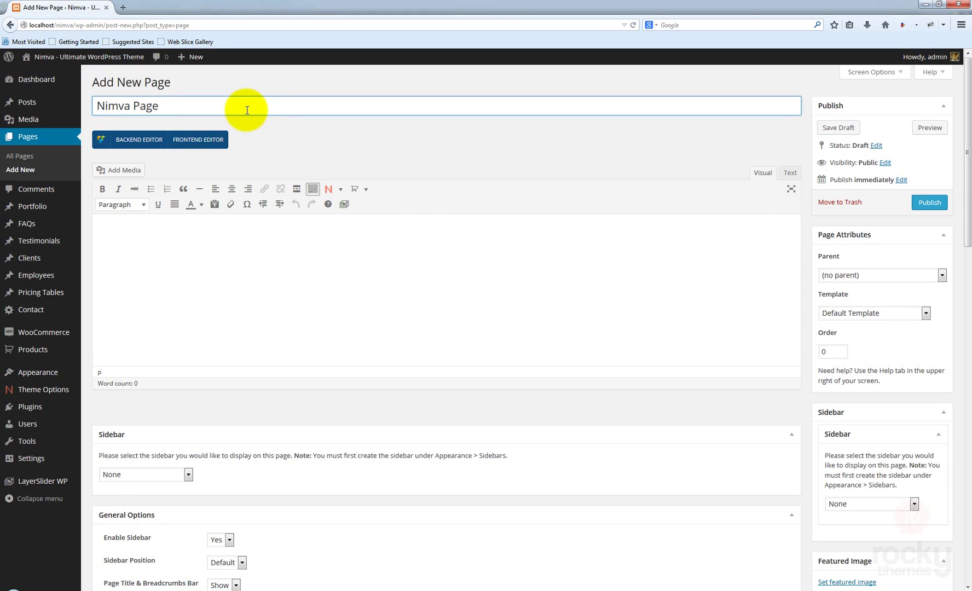
left_click(315, 138)
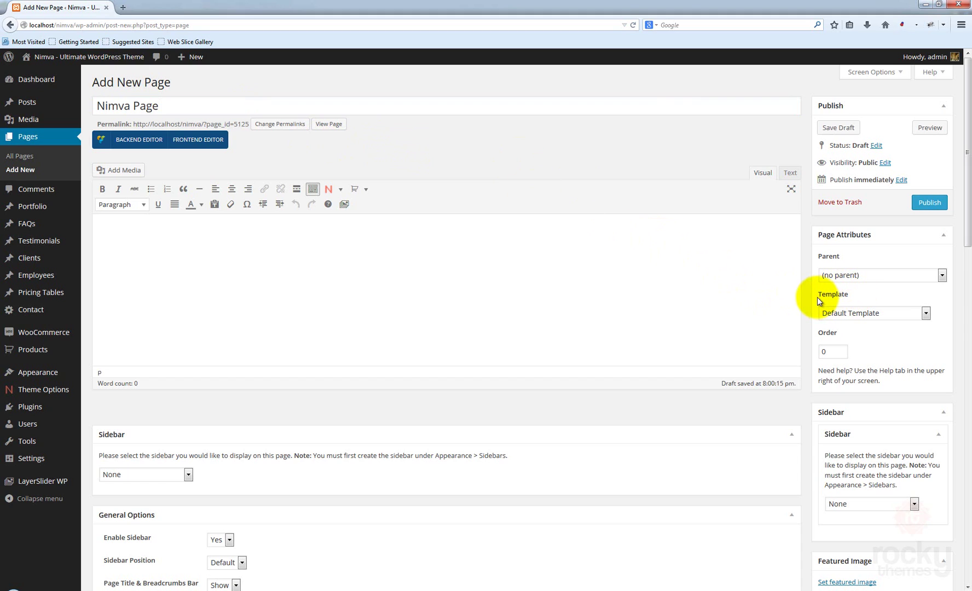
left_click_drag(818, 296, 856, 296)
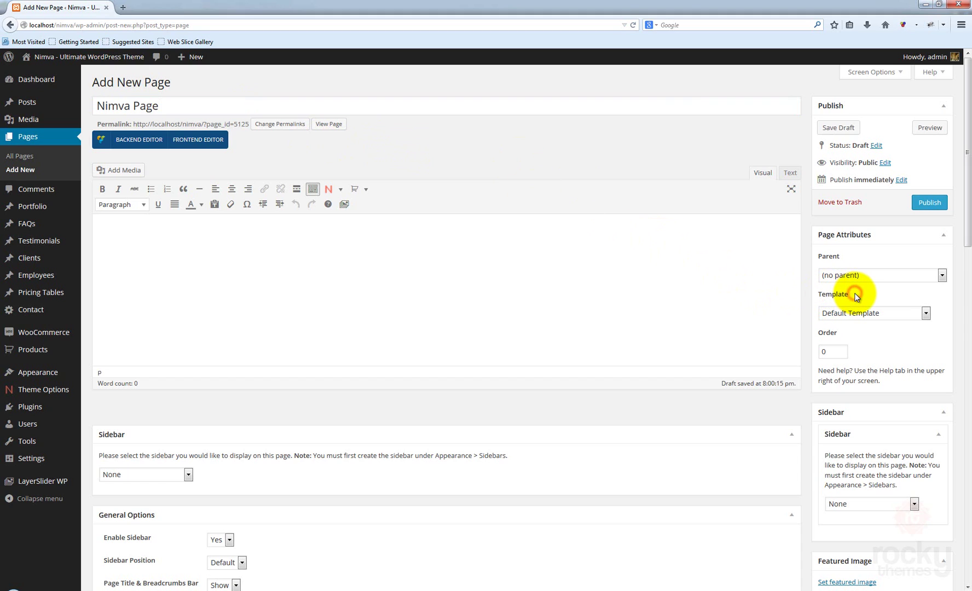
left_click(876, 320)
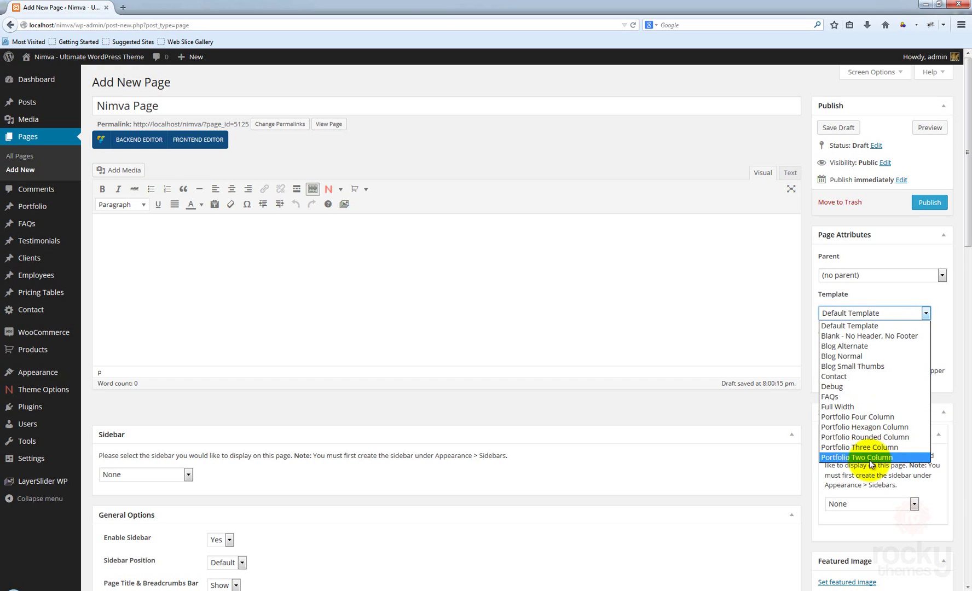
left_click(852, 327)
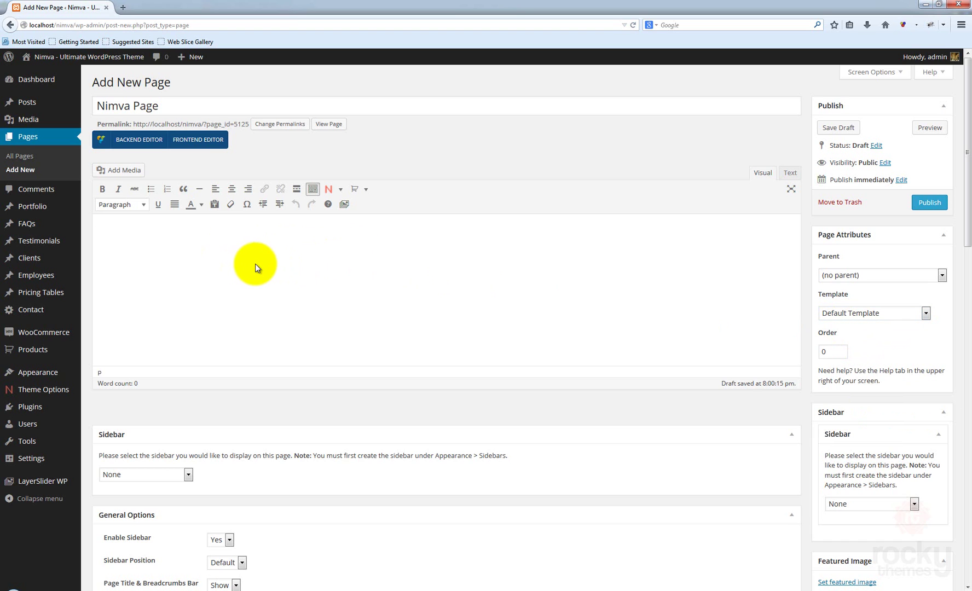
- Paste the Lorem Ipsum demo text into the page body and publish the page
key("ctrl+v")
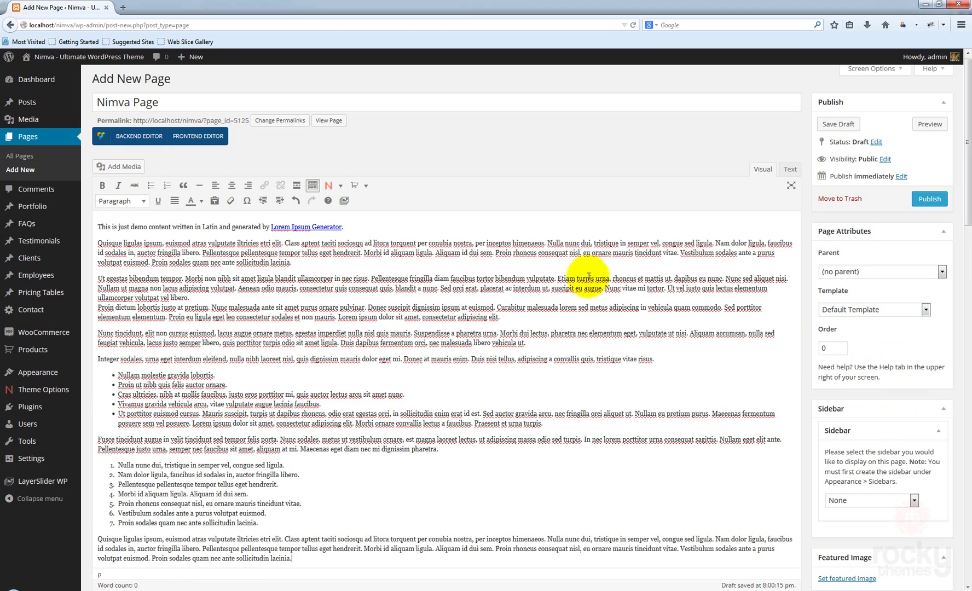
scroll(548, 326, "down", 2)
scroll(531, 317, "up", 2)
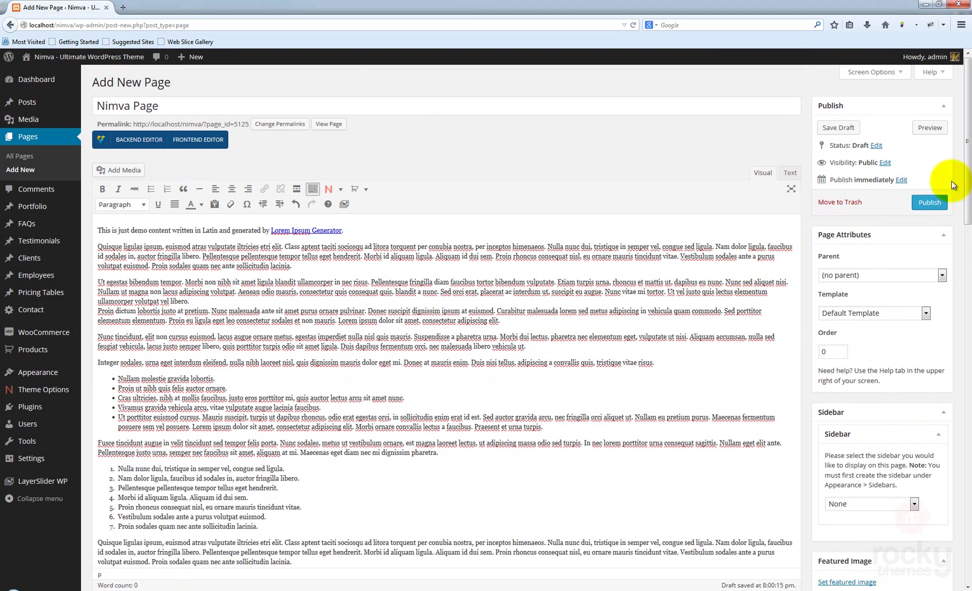
left_click(932, 207)
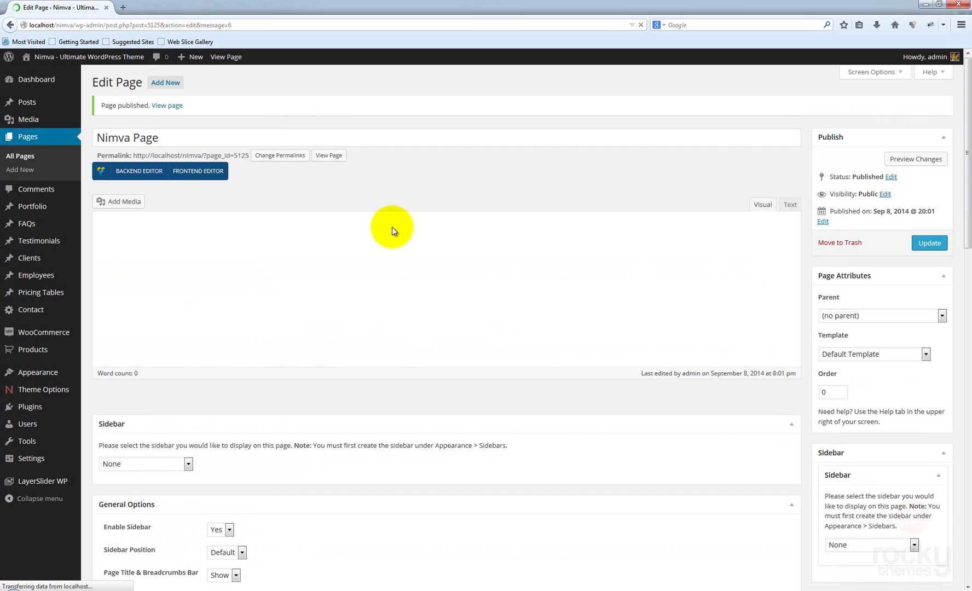
- Open the published Nimva Page in a new browser tab and look through its content
right_click(332, 160)
left_click(373, 164)
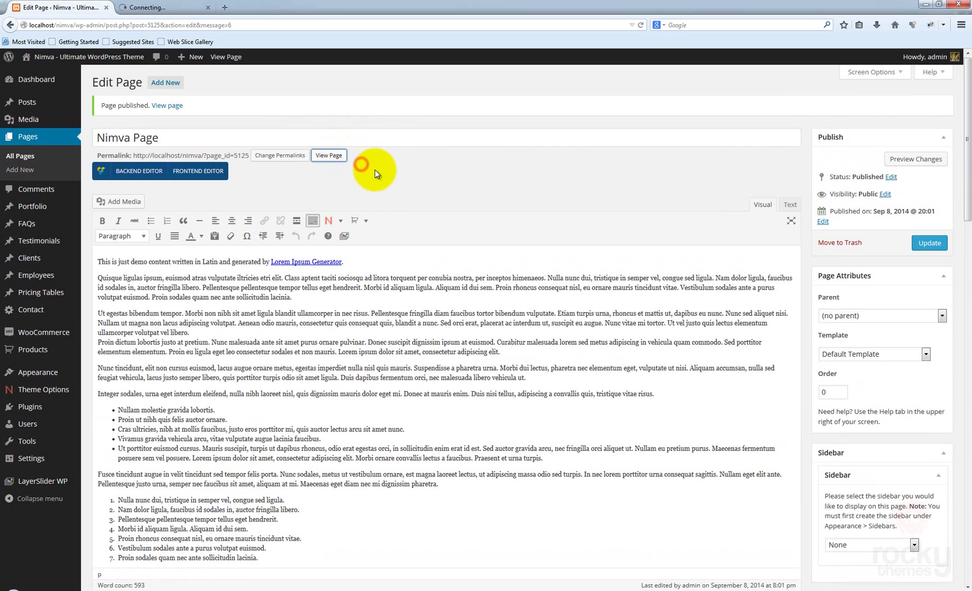
left_click(157, 7)
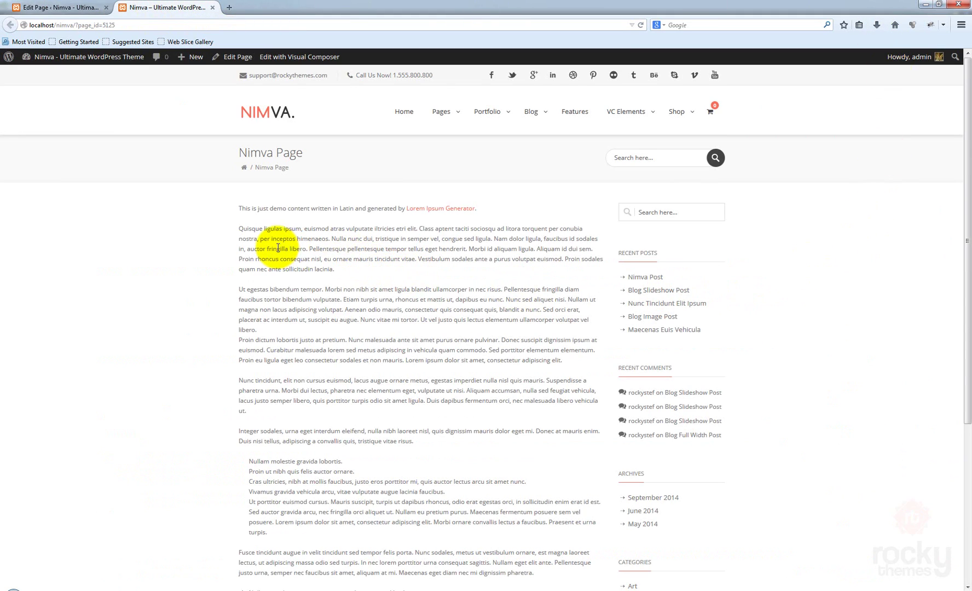
scroll(280, 247, "down", 2)
scroll(280, 247, "down", 5)
scroll(279, 245, "up", 6)
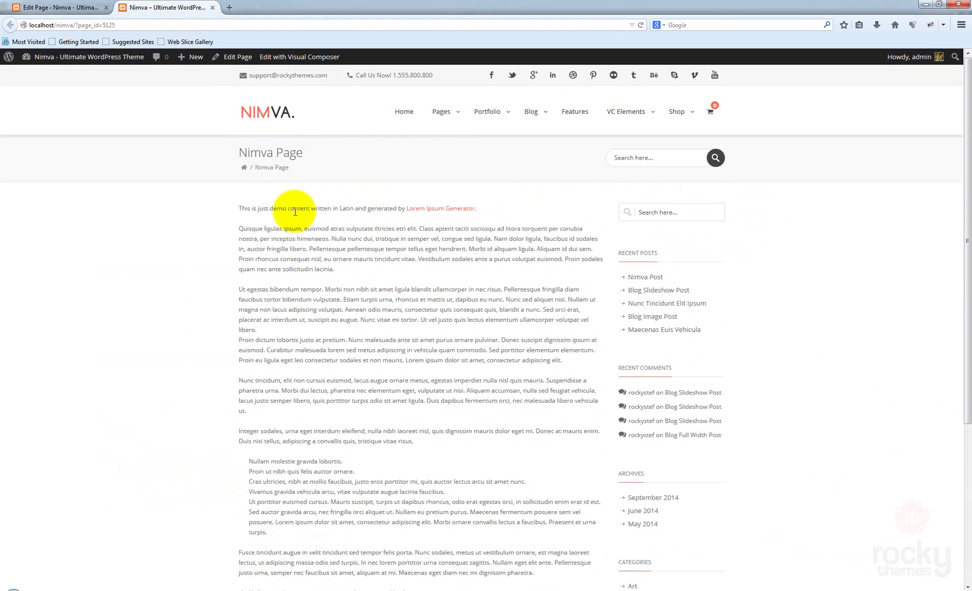
scroll(282, 321, "down", 3)
scroll(575, 247, "up", 3)
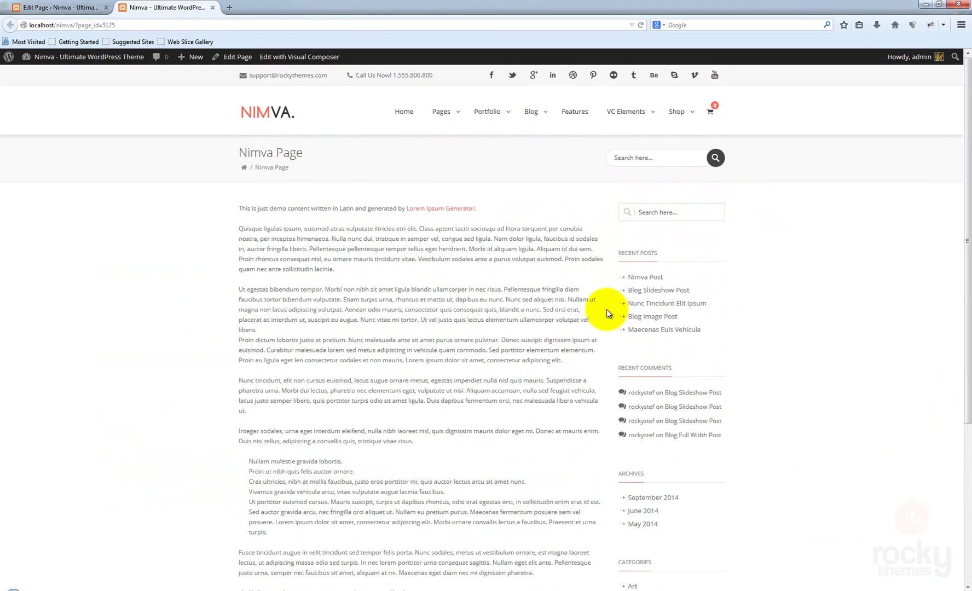
- Go back to the Edit Page tab and review the Lorem Ipsum body text
left_click(66, 11)
scroll(611, 303, "down", 5)
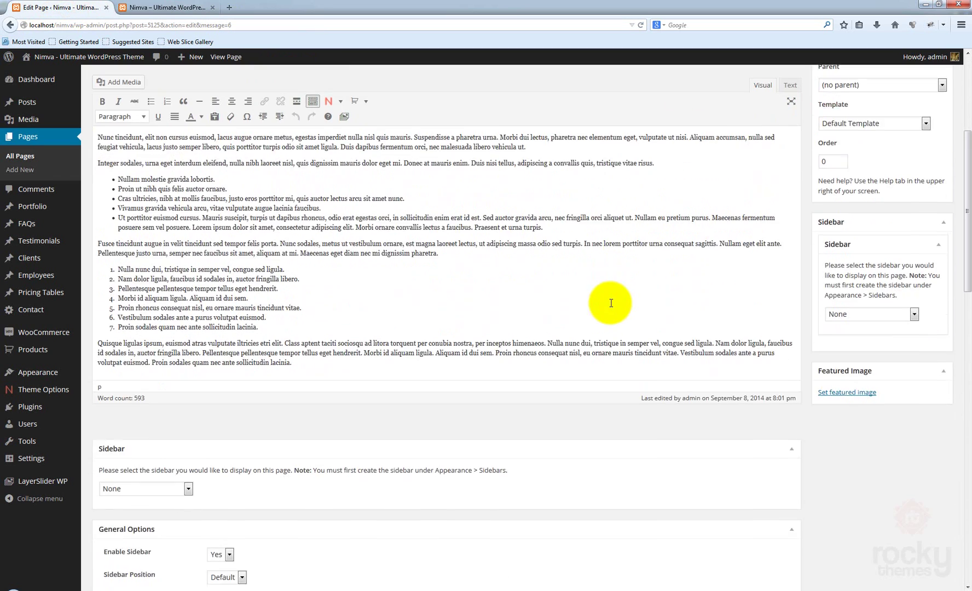
scroll(611, 303, "up", 5)
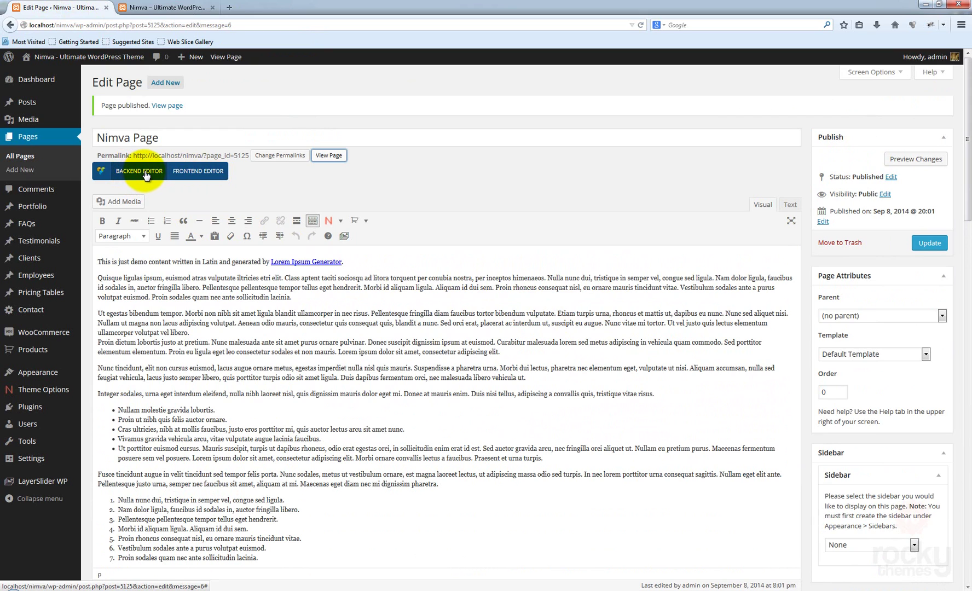
scroll(282, 232, "down", 4)
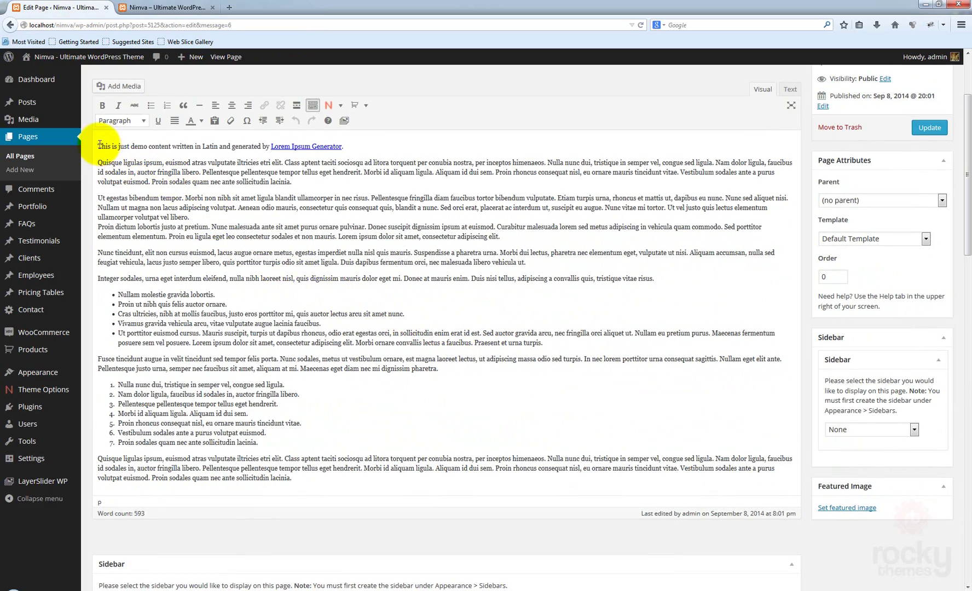
left_click_drag(99, 144, 373, 474)
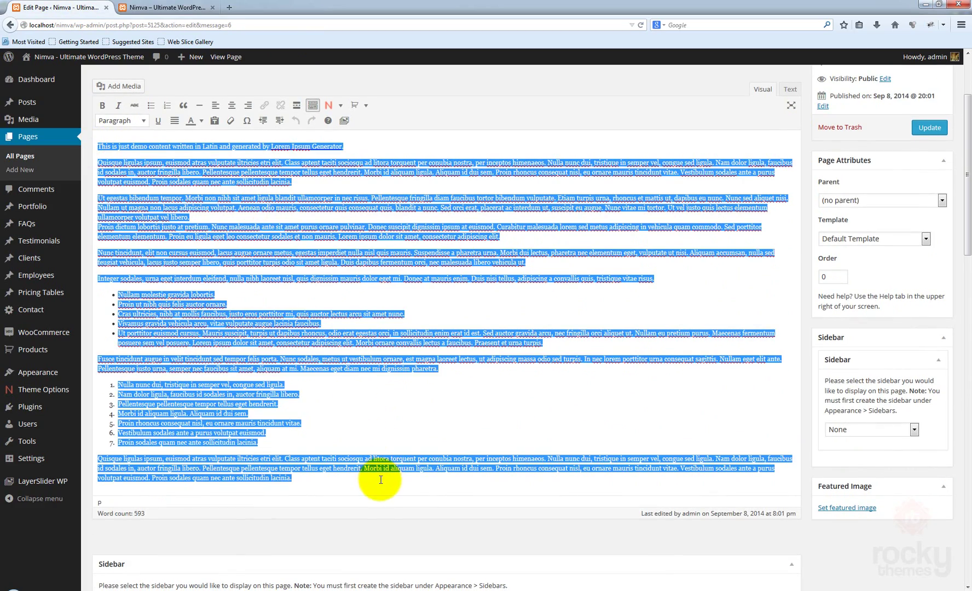
scroll(364, 429, "up", 4)
left_click(238, 403)
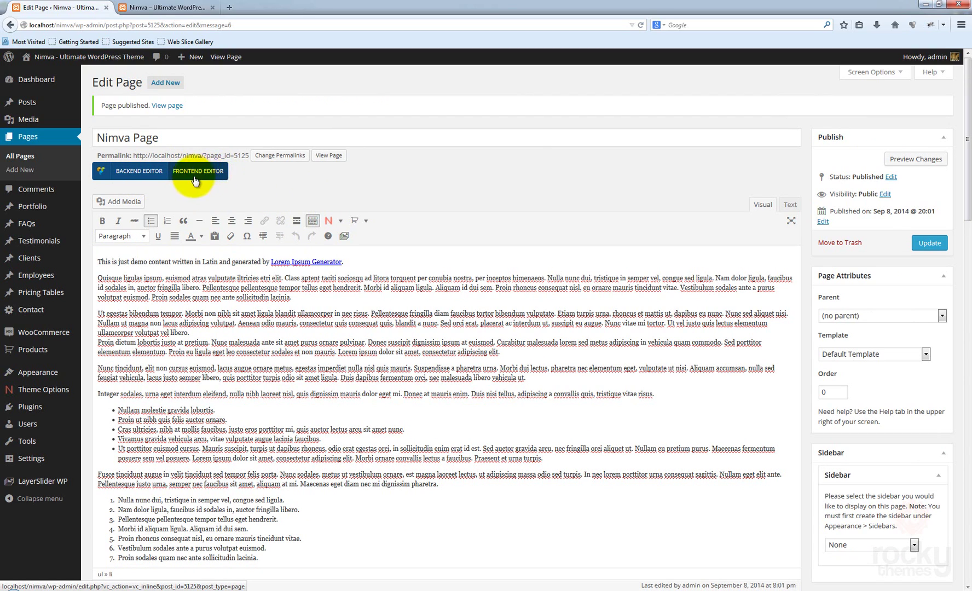
left_click(151, 7)
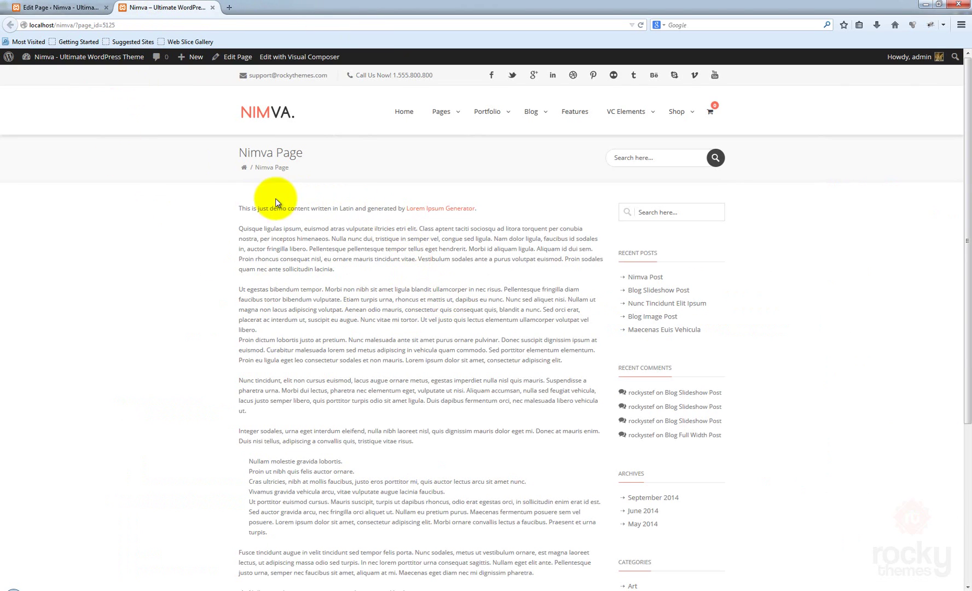
scroll(275, 377, "down", 5)
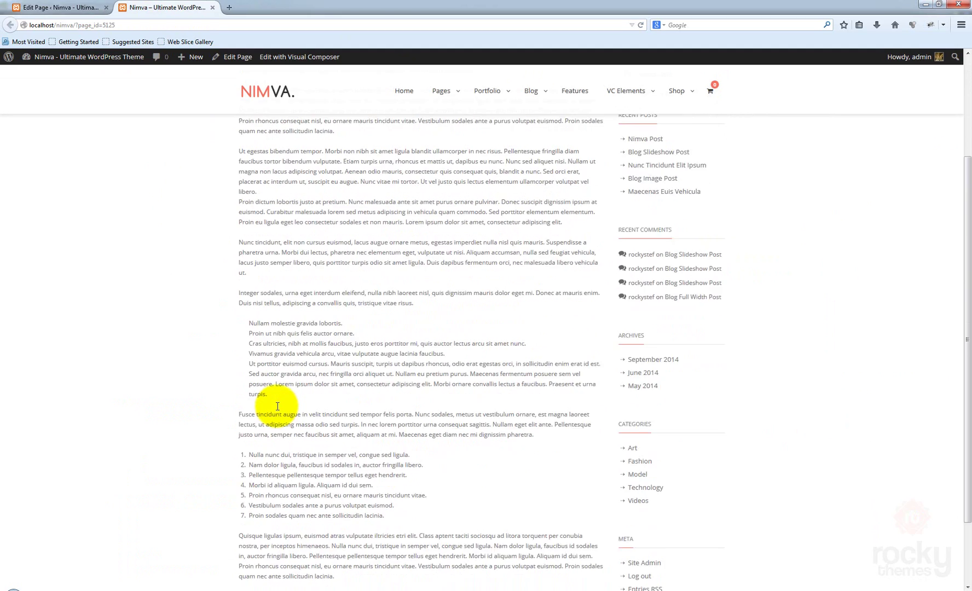
scroll(495, 403, "up", 5)
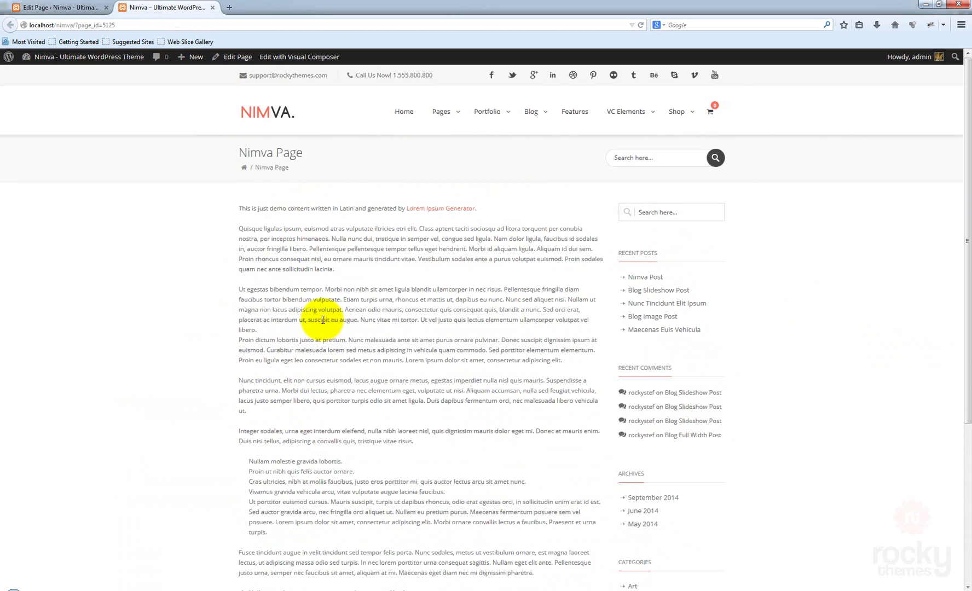
left_click(69, 6)
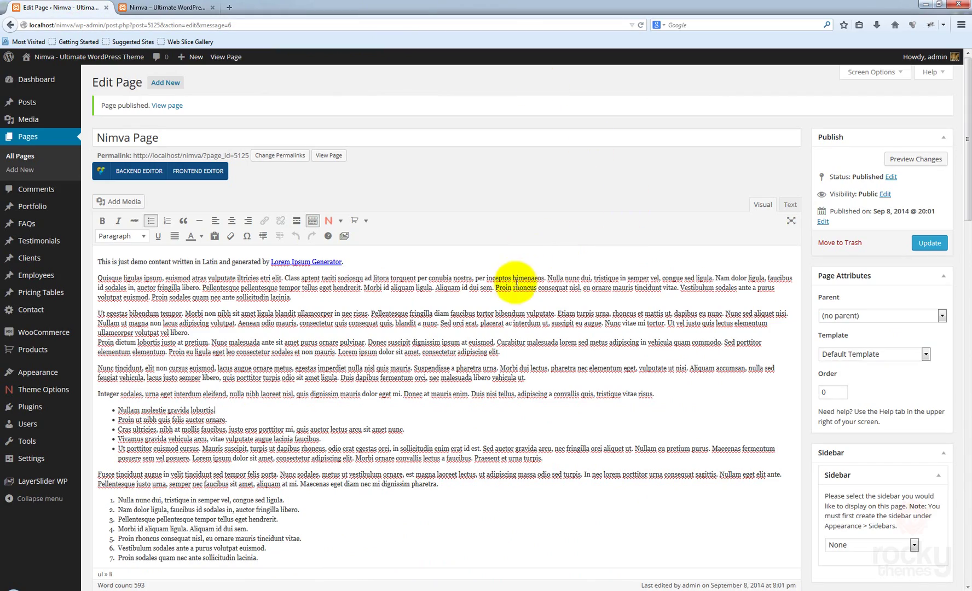
scroll(516, 282, "down", 5)
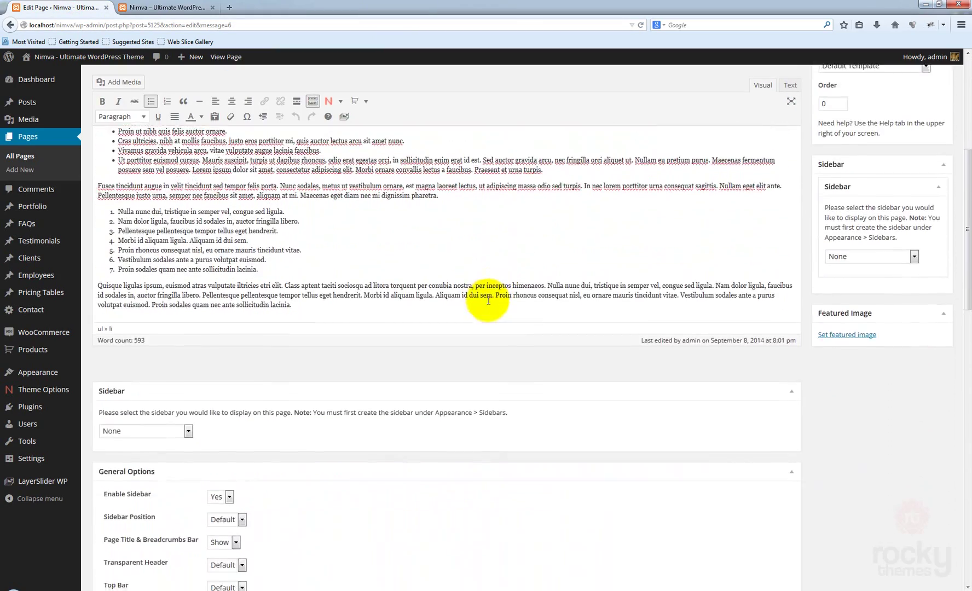
scroll(488, 300, "down", 6)
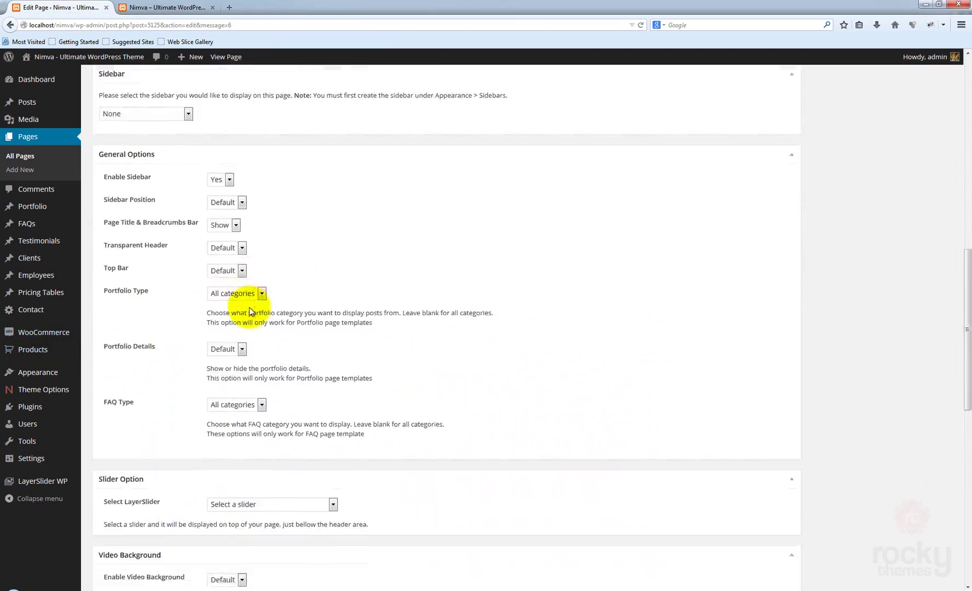
scroll(249, 308, "down", 8)
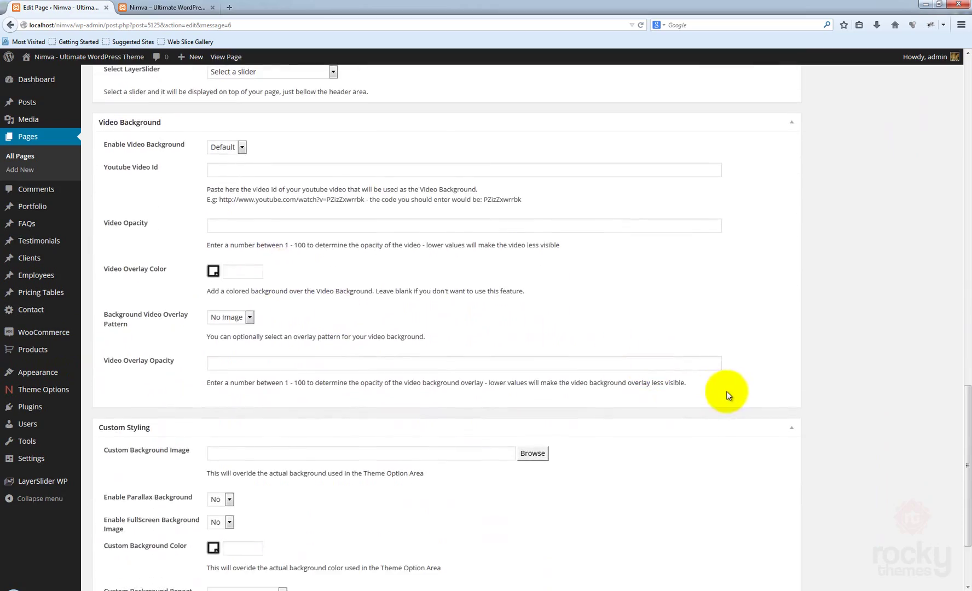
scroll(782, 397, "up", 19)
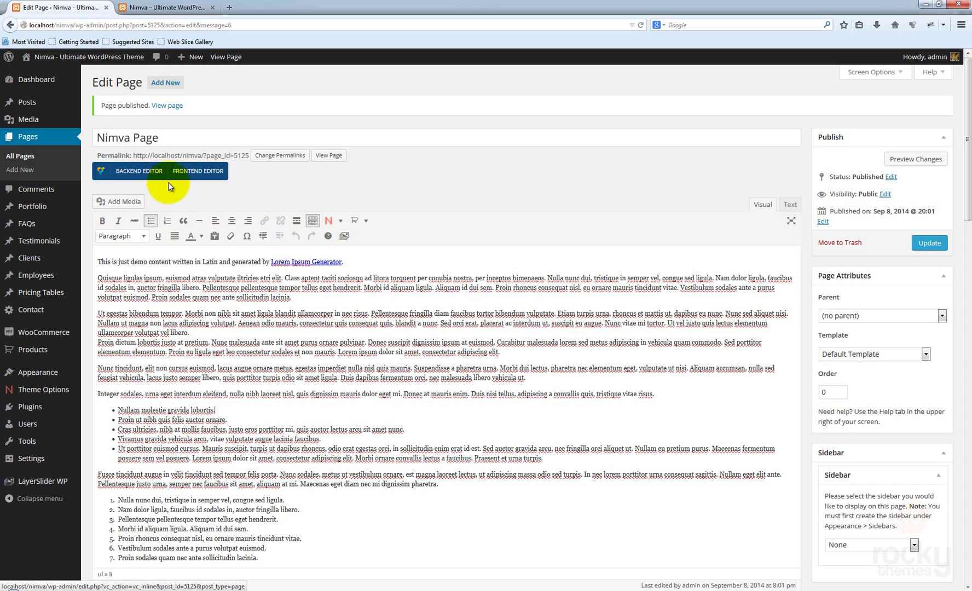
scroll(529, 263, "down", 6)
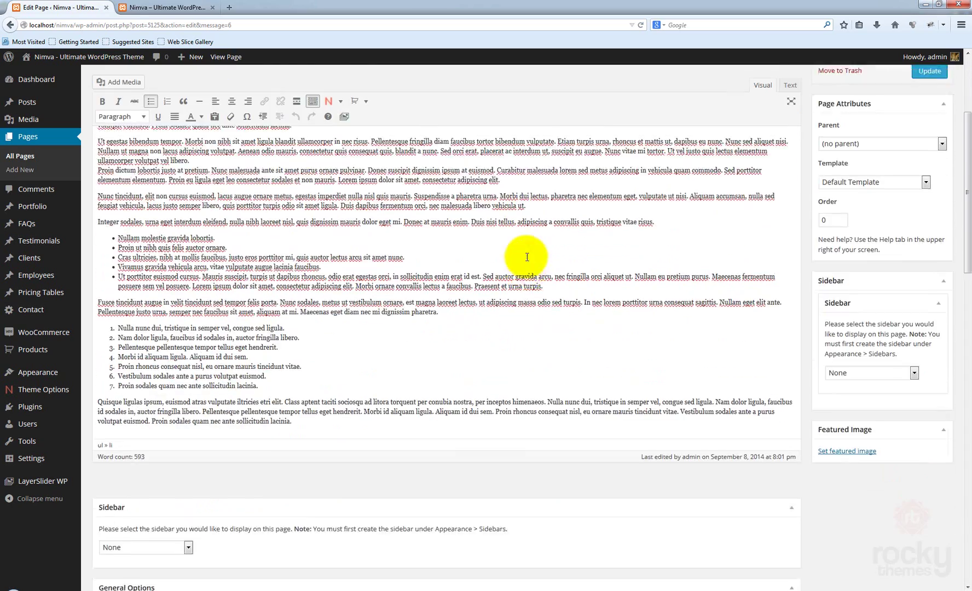
scroll(527, 262, "up", 6)
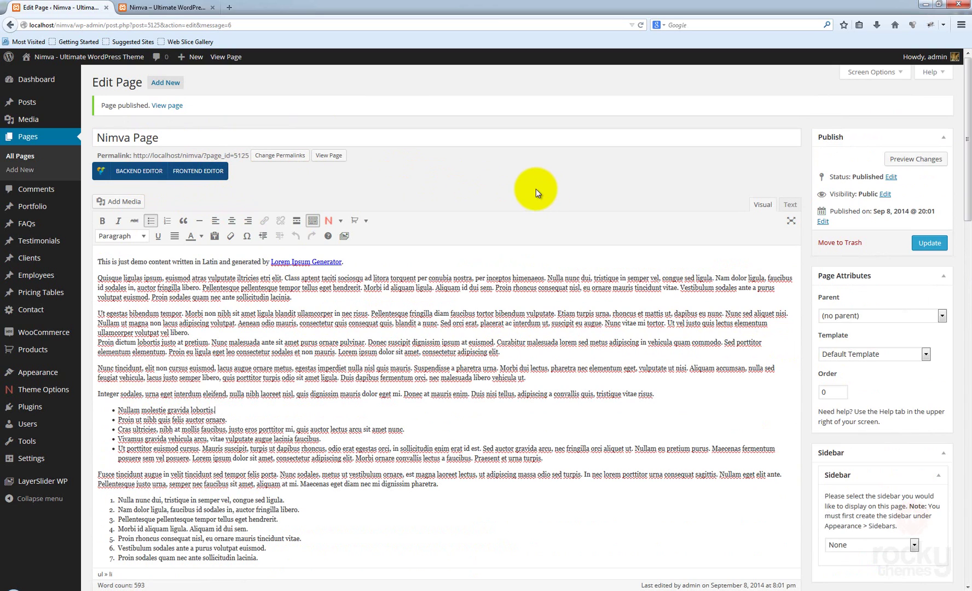
left_click(672, 359)
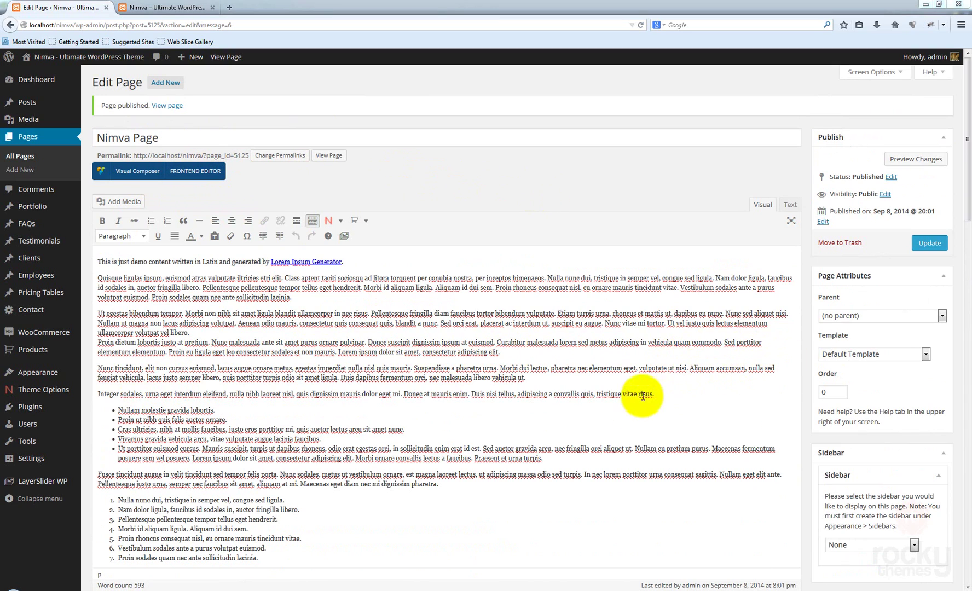
left_click(782, 413)
scroll(778, 411, "down", 5)
scroll(512, 408, "down", 5)
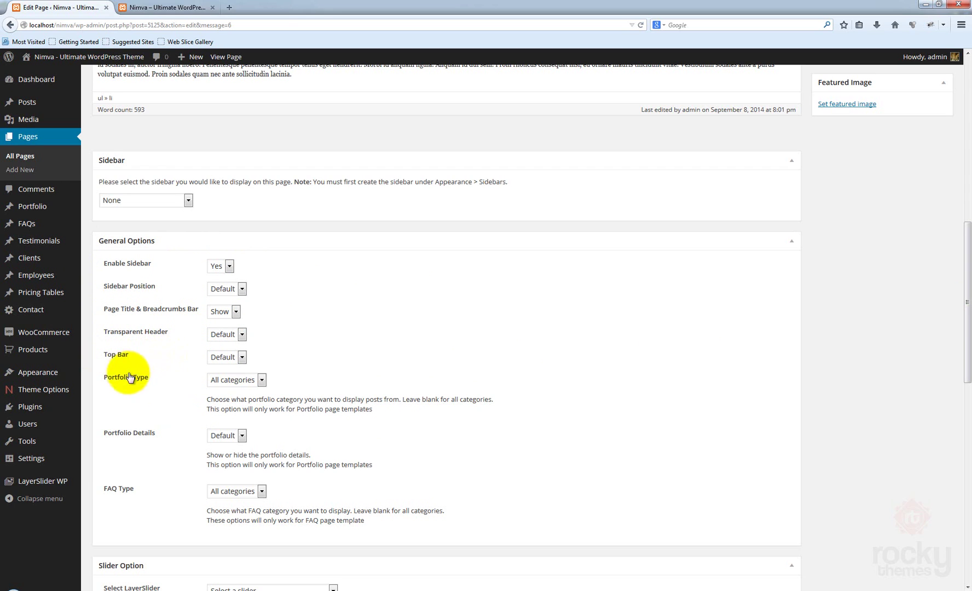
- Set Enable Sidebar to No in General Options and update the page
scroll(591, 392, "down", 2)
scroll(569, 397, "up", 4)
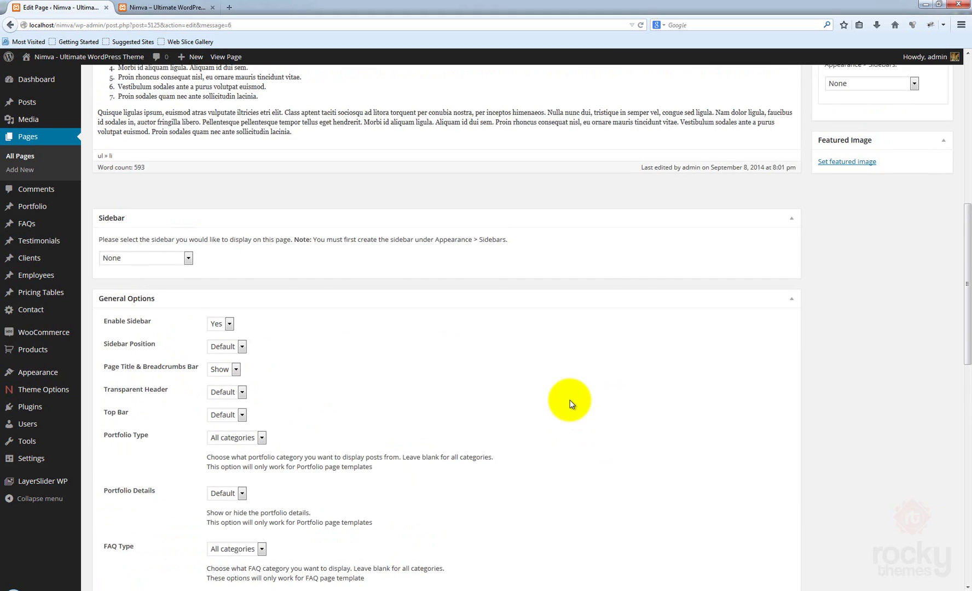
scroll(569, 402, "down", 1)
scroll(519, 400, "down", 2)
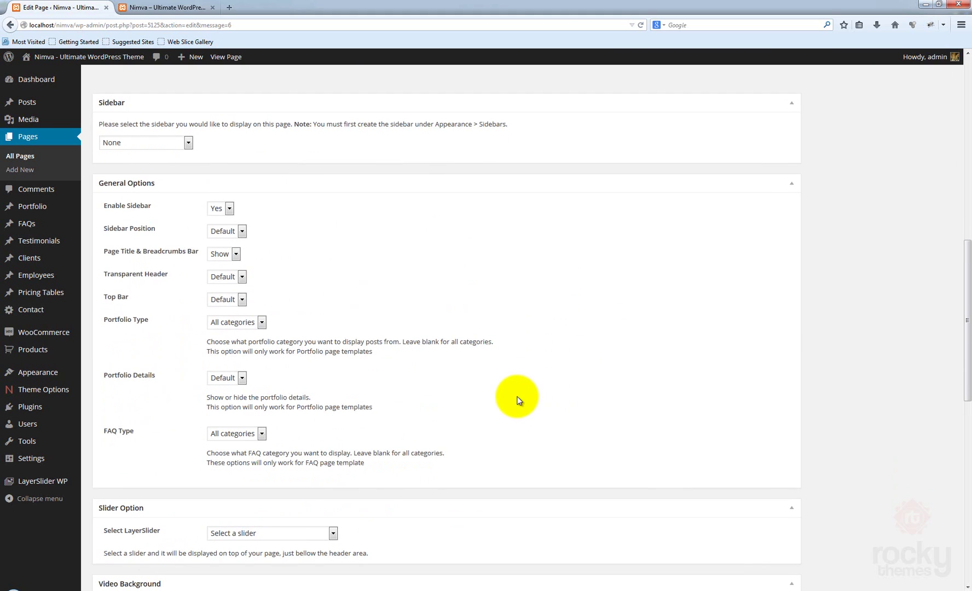
scroll(437, 374, "up", 2)
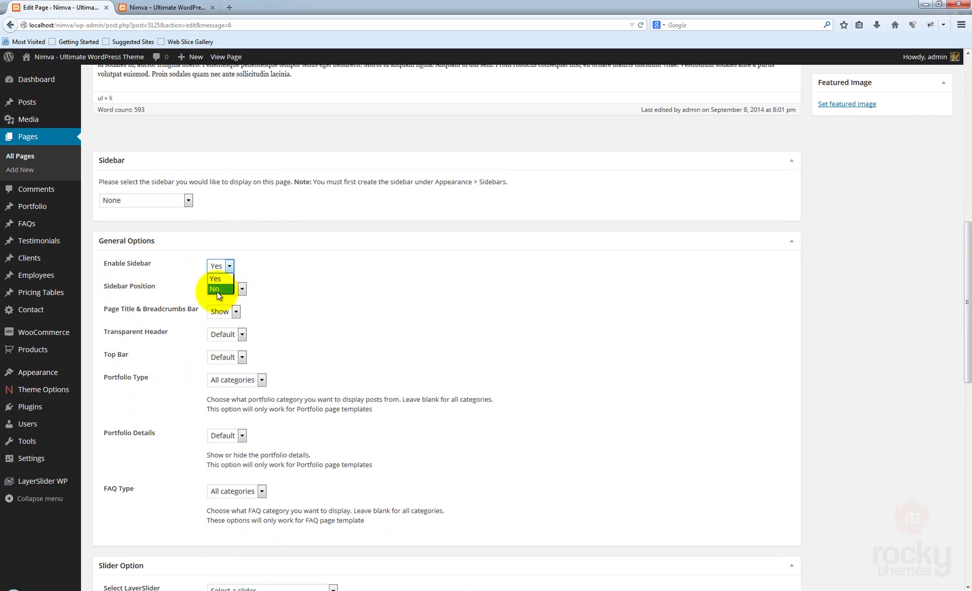
left_click(221, 289)
left_click(426, 286)
scroll(870, 348, "up", 10)
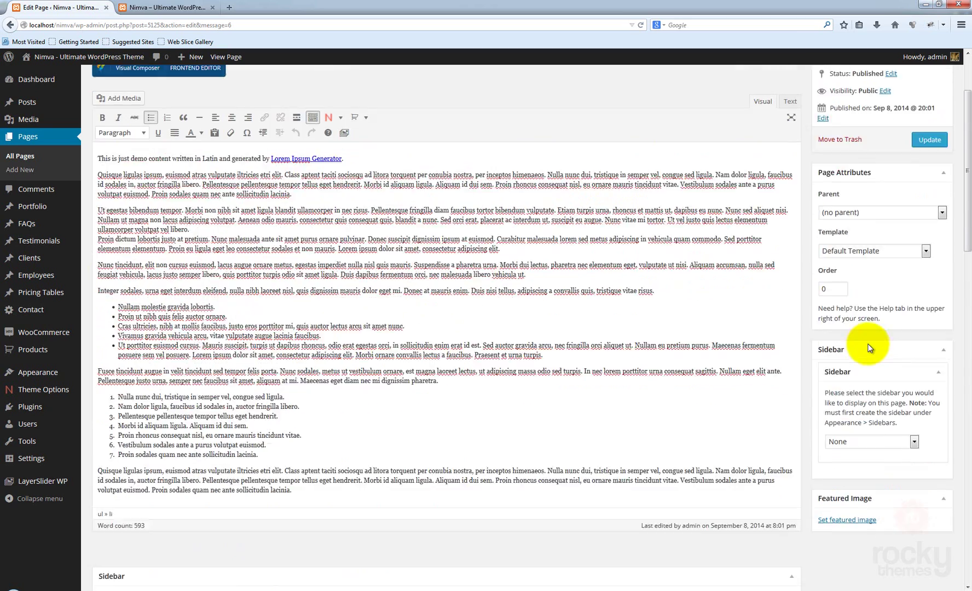
left_click(929, 244)
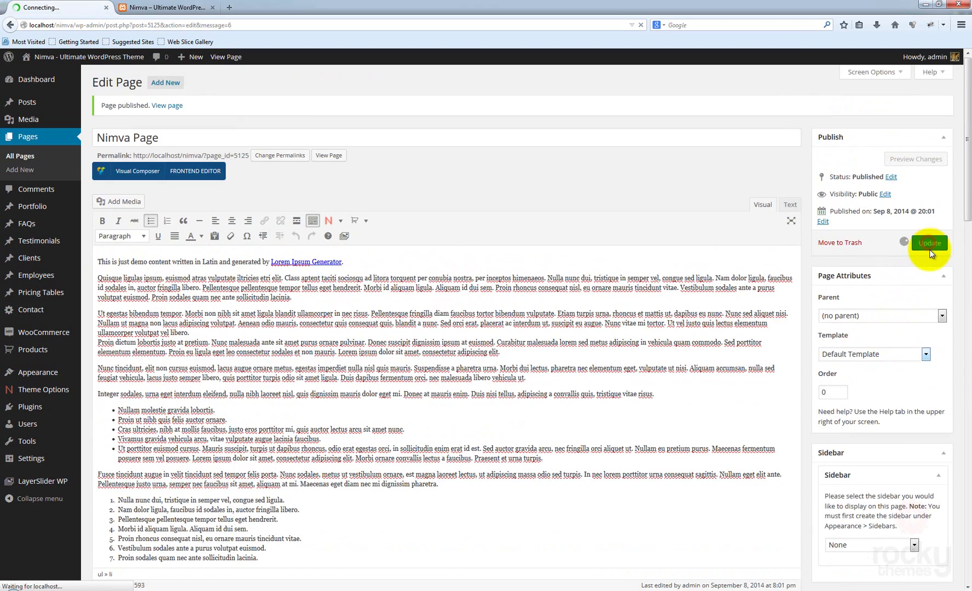
- Reload the live Nimva Page to confirm the sidebar is gone, then return to the editor
left_click(157, 9)
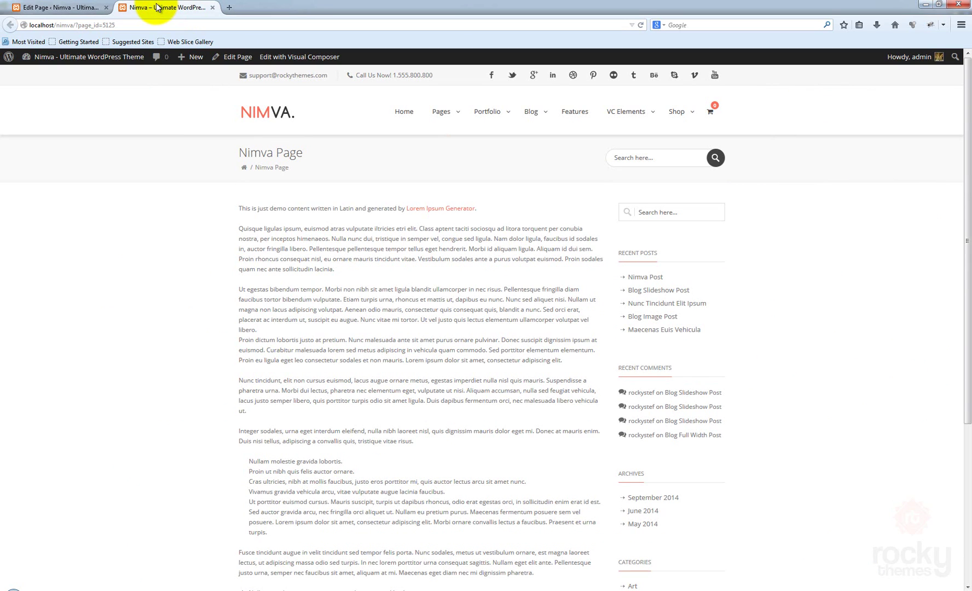
key("F5")
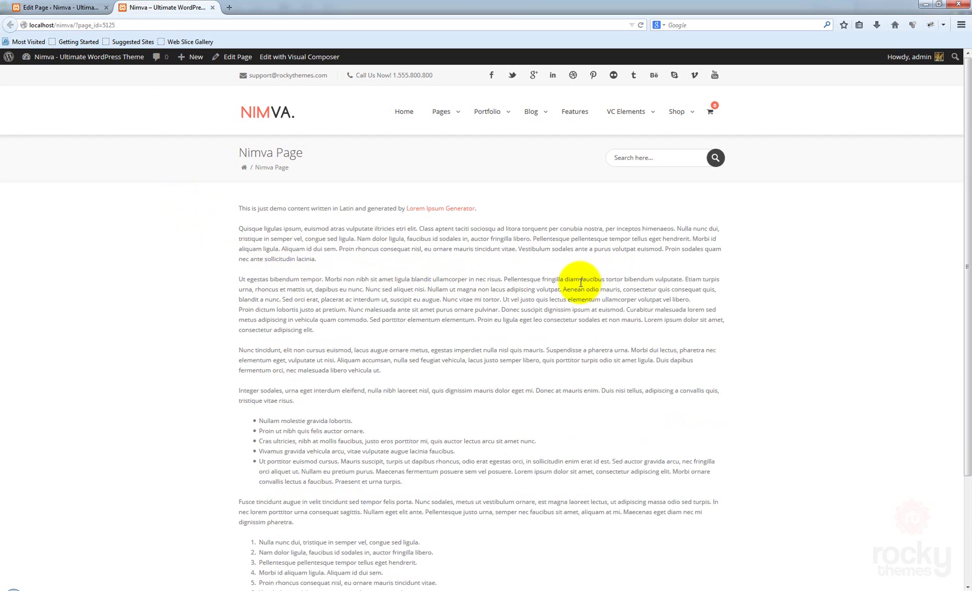
scroll(577, 257, "down", 6)
scroll(578, 282, "up", 6)
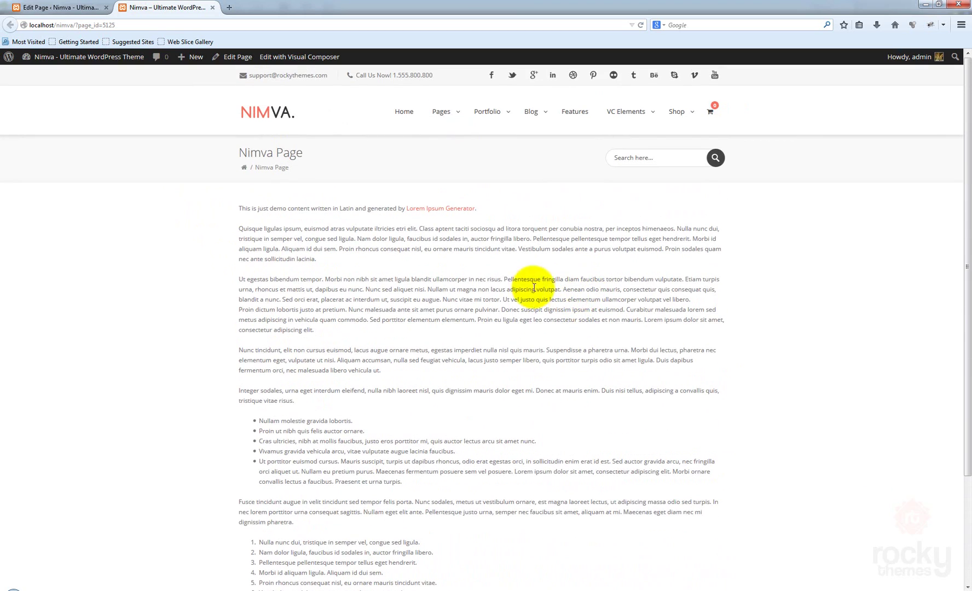
left_click(70, 7)
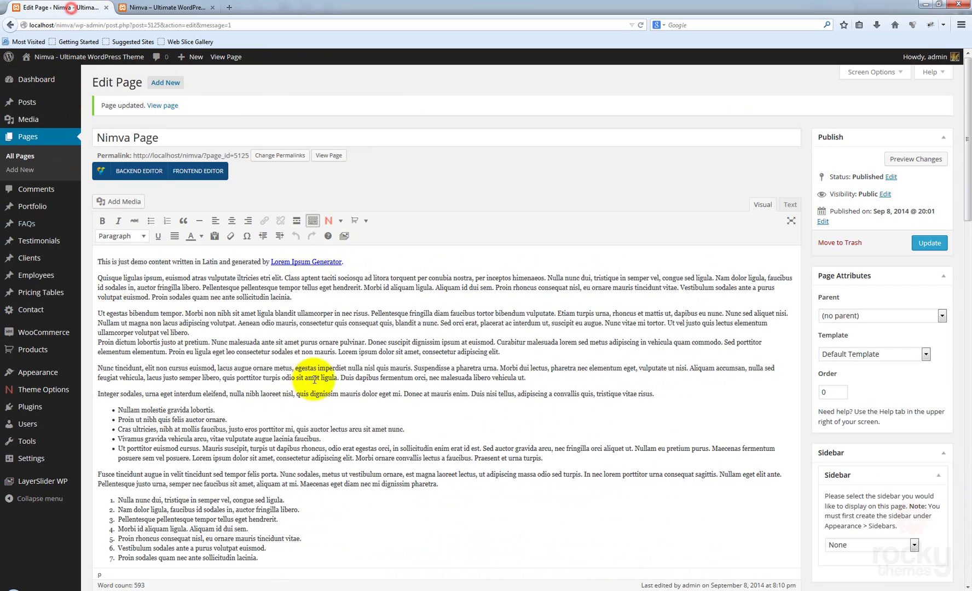
- Set Enable Sidebar back to Yes in General Options
scroll(315, 379, "down", 10)
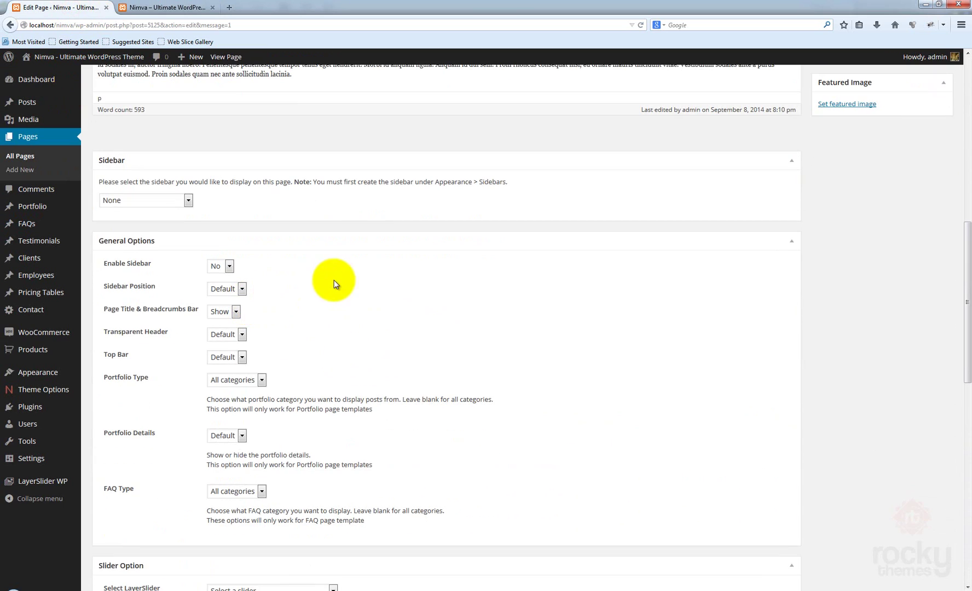
scroll(306, 288, "down", 2)
left_click(226, 210)
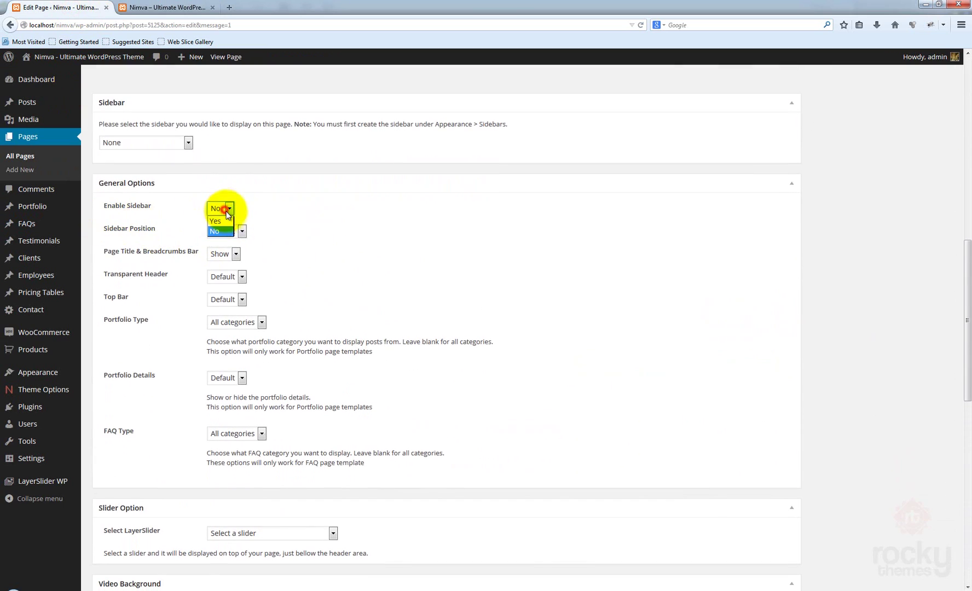
left_click(215, 221)
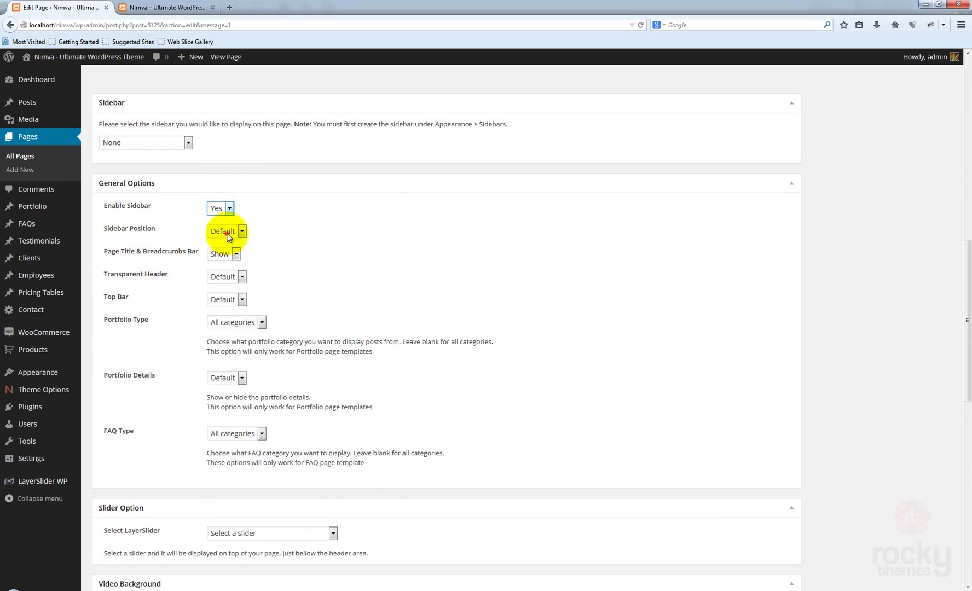
- Change Sidebar Position to Left
left_click(227, 234)
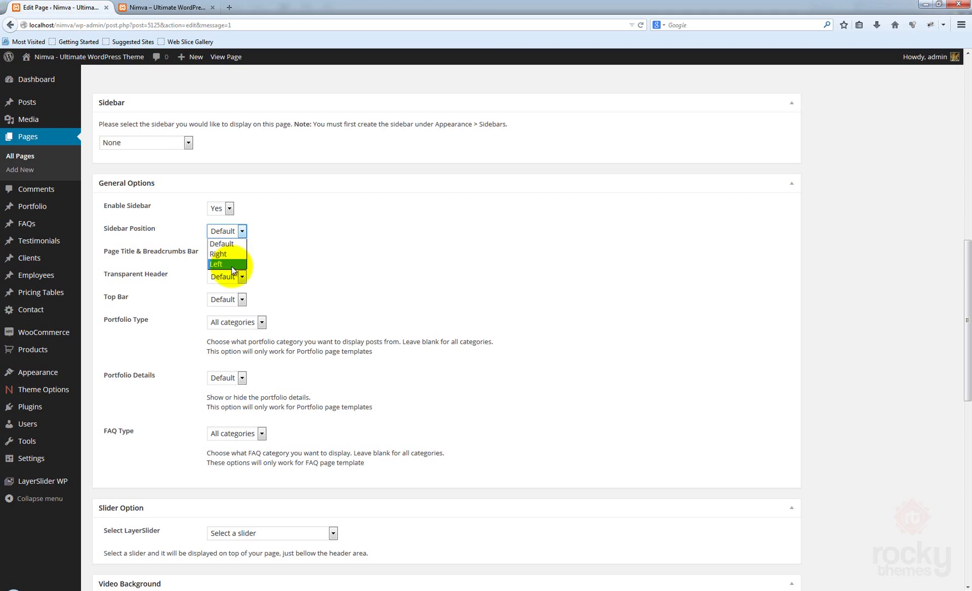
left_click(270, 243)
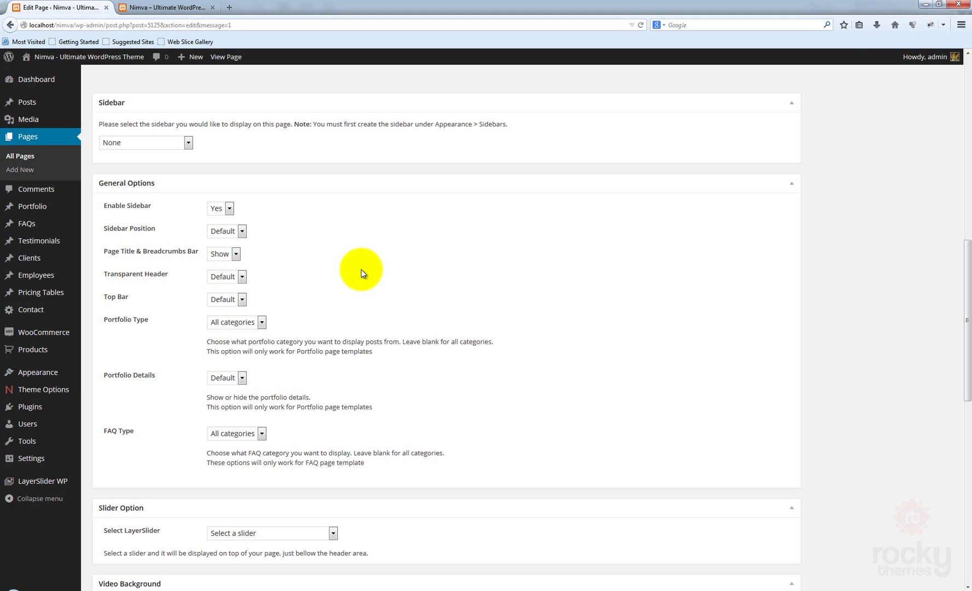
left_click(361, 268)
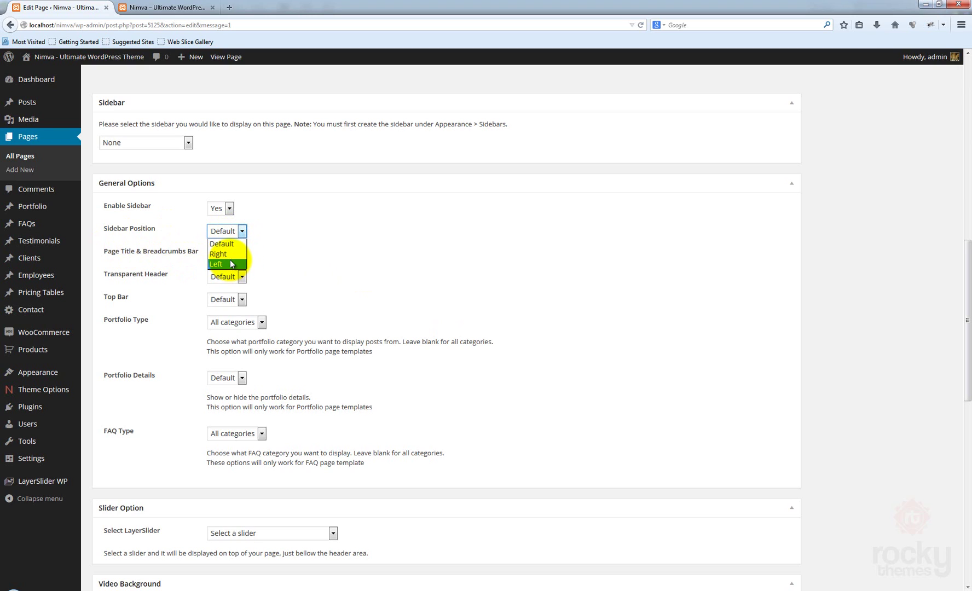
left_click(218, 264)
left_click(406, 255)
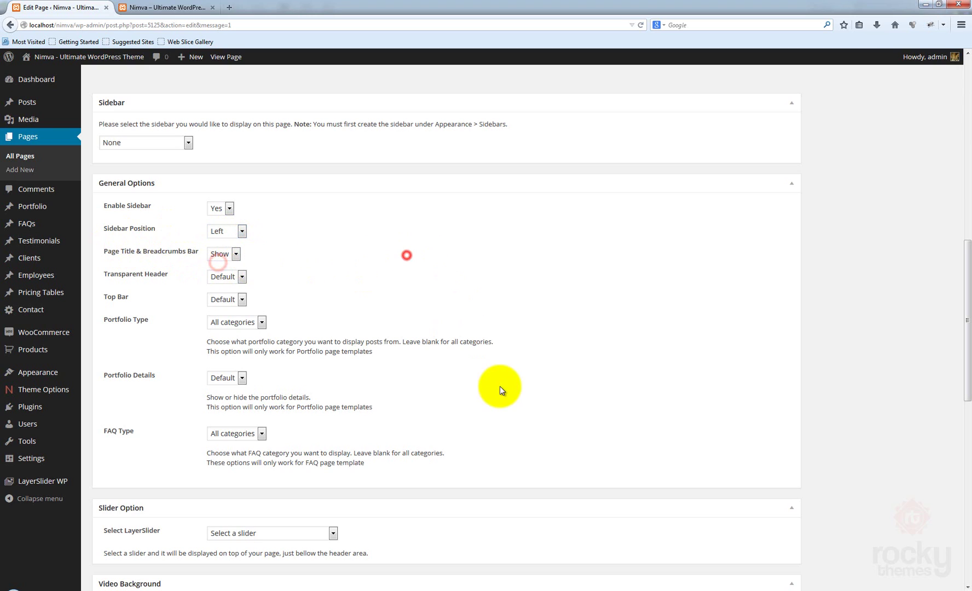
scroll(806, 337, "up", 10)
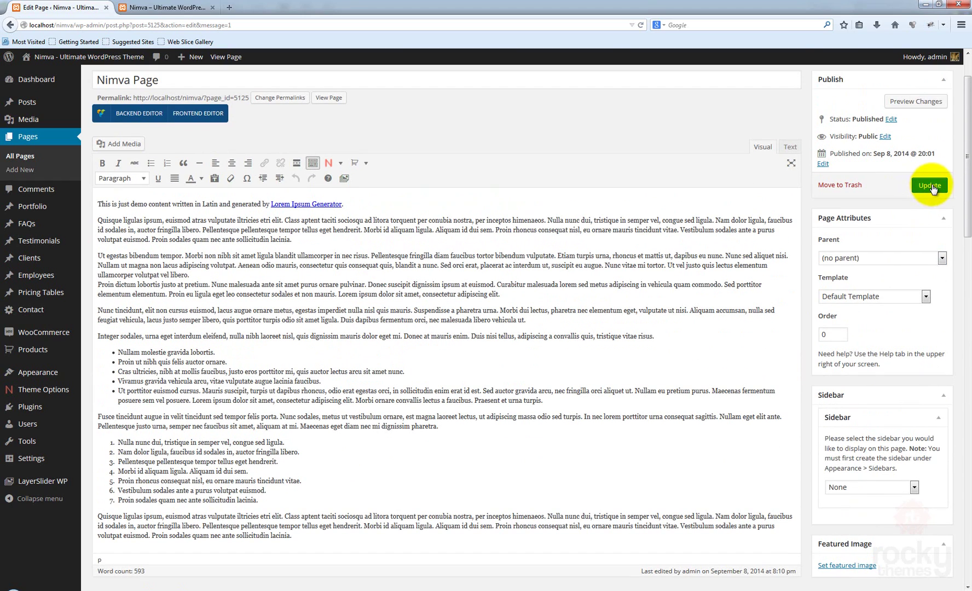
- Update the page, check the left sidebar on the live page, then return to General Options
left_click(931, 185)
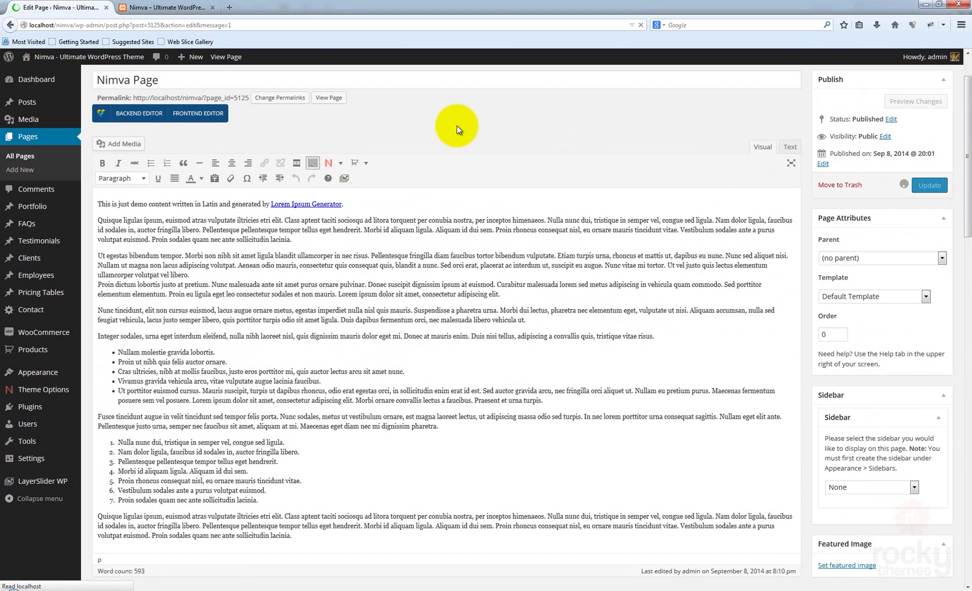
left_click(141, 10)
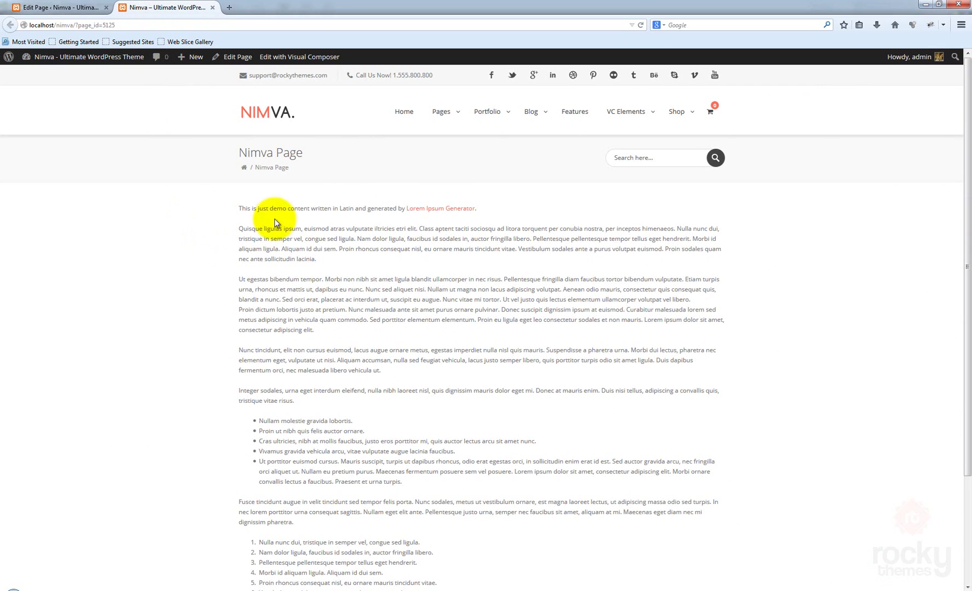
left_click(641, 25)
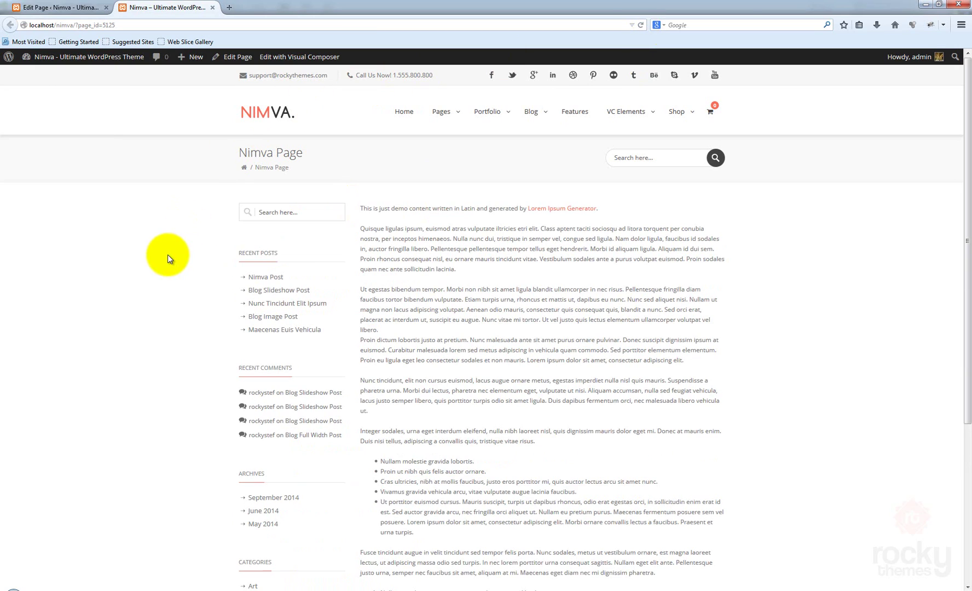
scroll(277, 254, "down", 5)
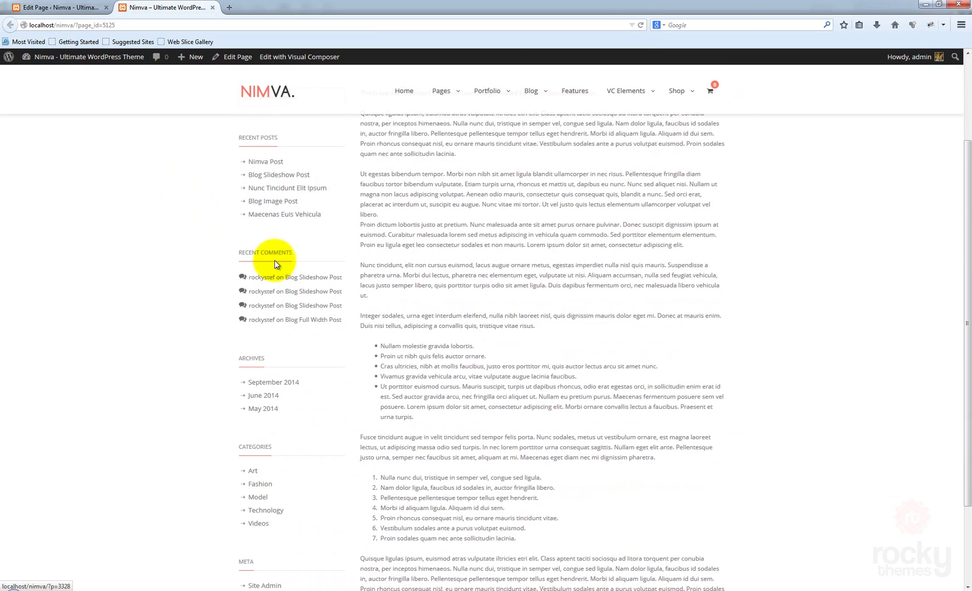
scroll(495, 325, "up", 5)
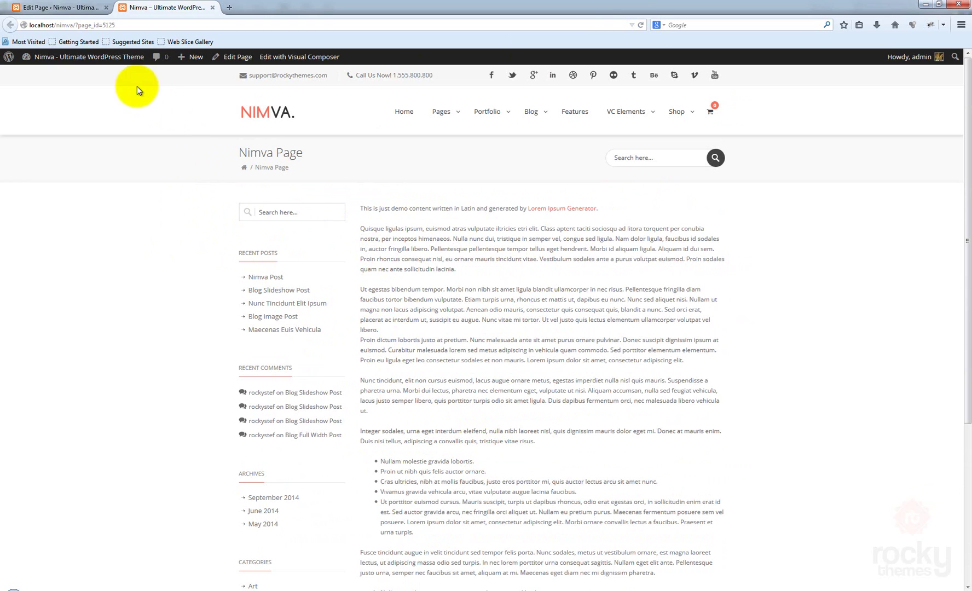
left_click(68, 8)
scroll(343, 388, "down", 10)
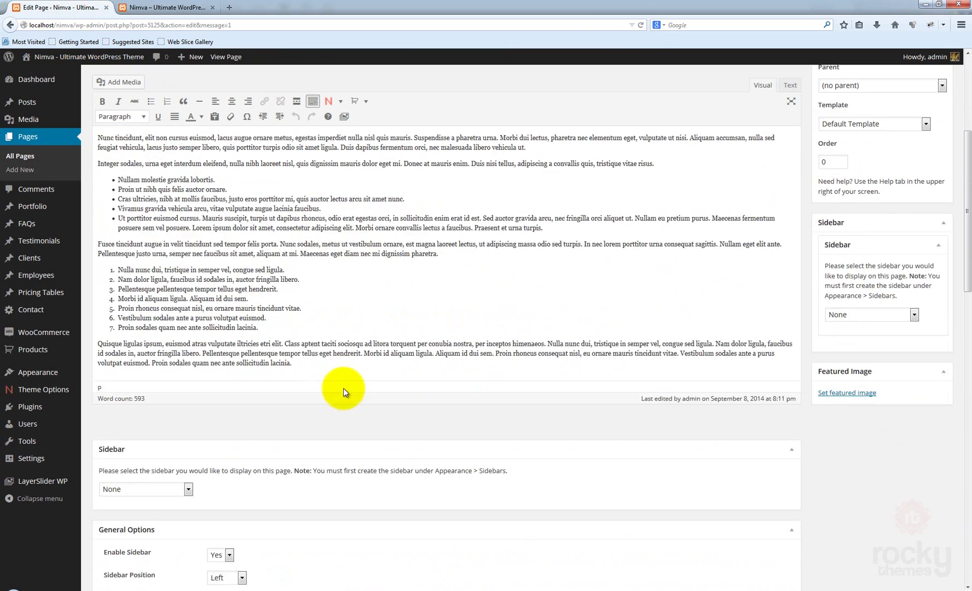
- Set Page Title & Breadcrumbs Bar to Hide and update Nimva Page
scroll(304, 402, "down", 3)
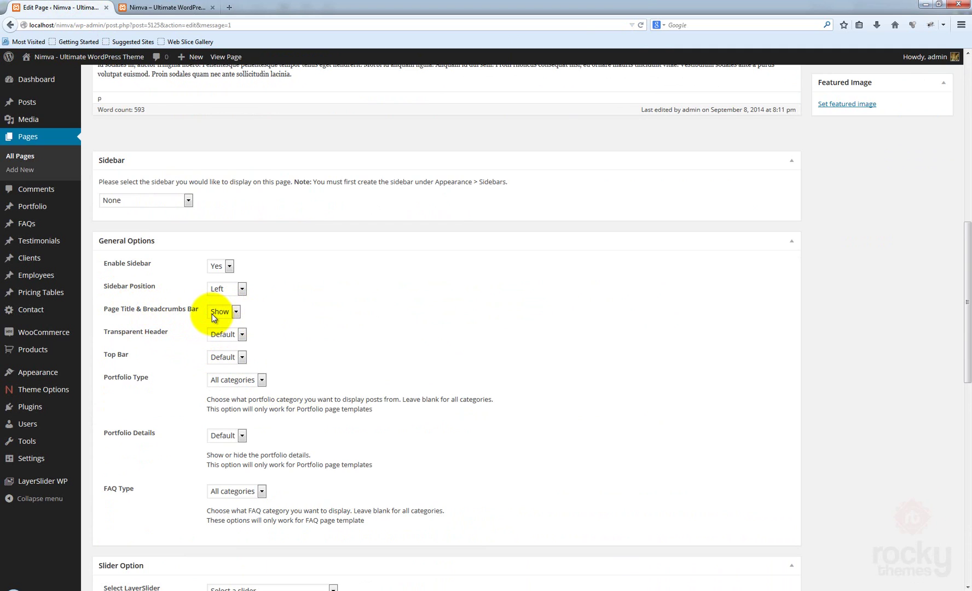
left_click(233, 311)
left_click(223, 333)
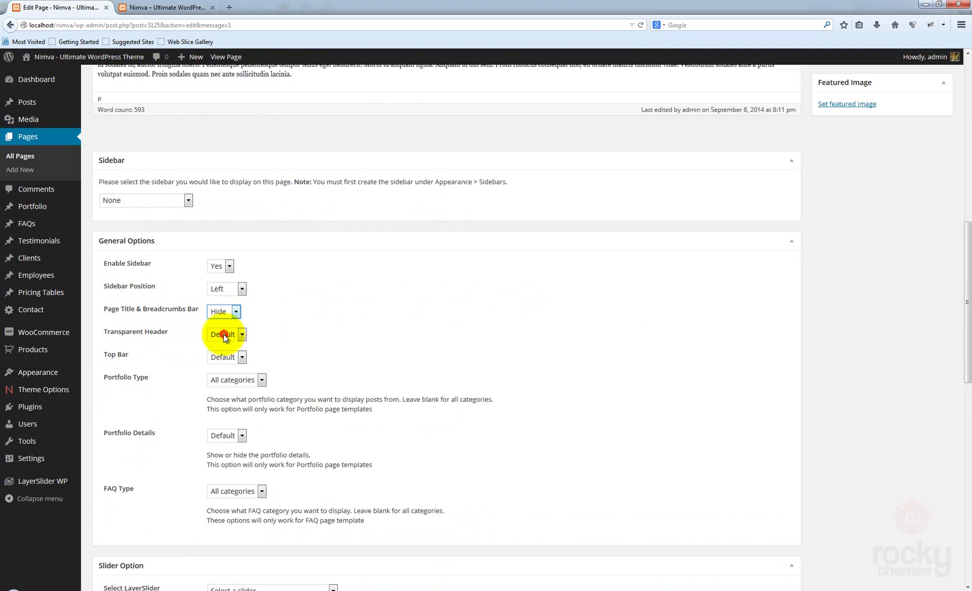
scroll(766, 306, "up", 12)
left_click(928, 140)
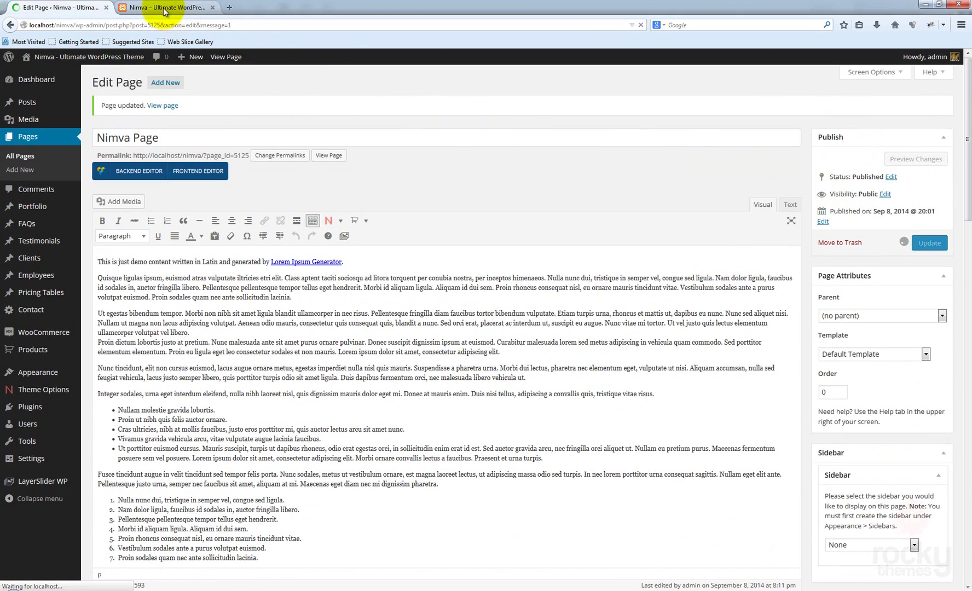
left_click(162, 8)
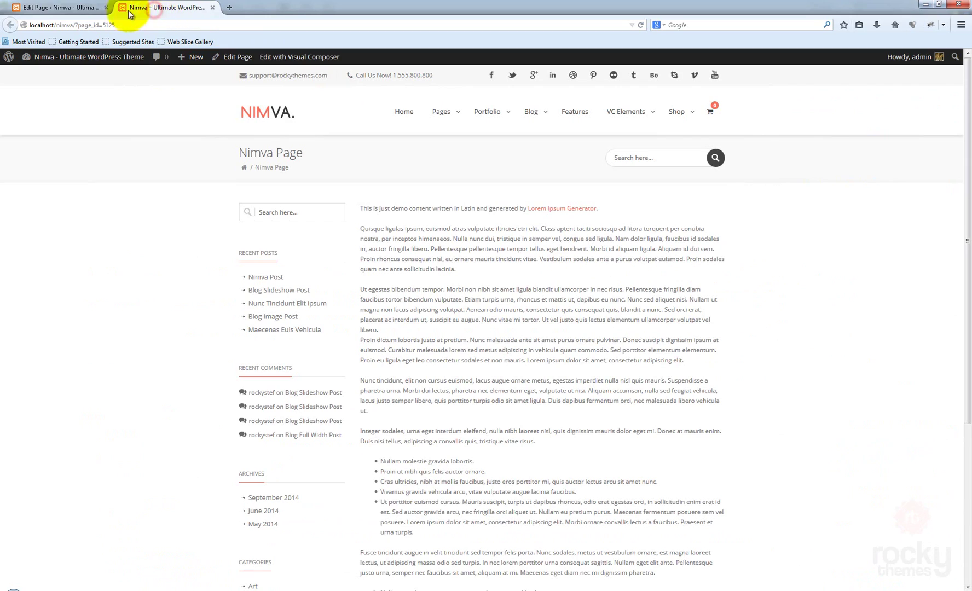
left_click(642, 24)
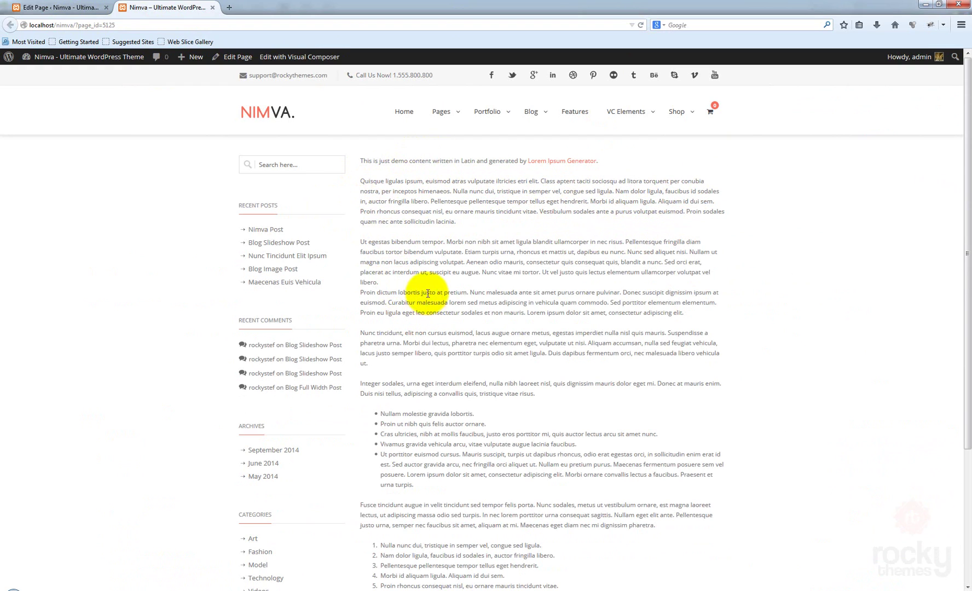
left_click(57, 8)
scroll(372, 372, "down", 10)
scroll(374, 385, "down", 5)
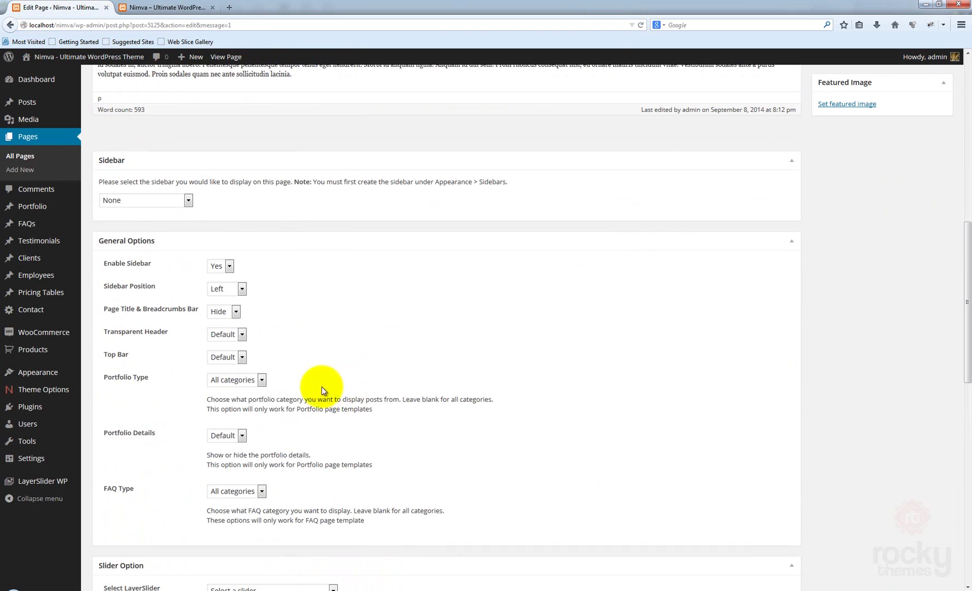
- Set Page Title & Breadcrumbs Bar to Show and Sidebar Position to Default
left_click(212, 317)
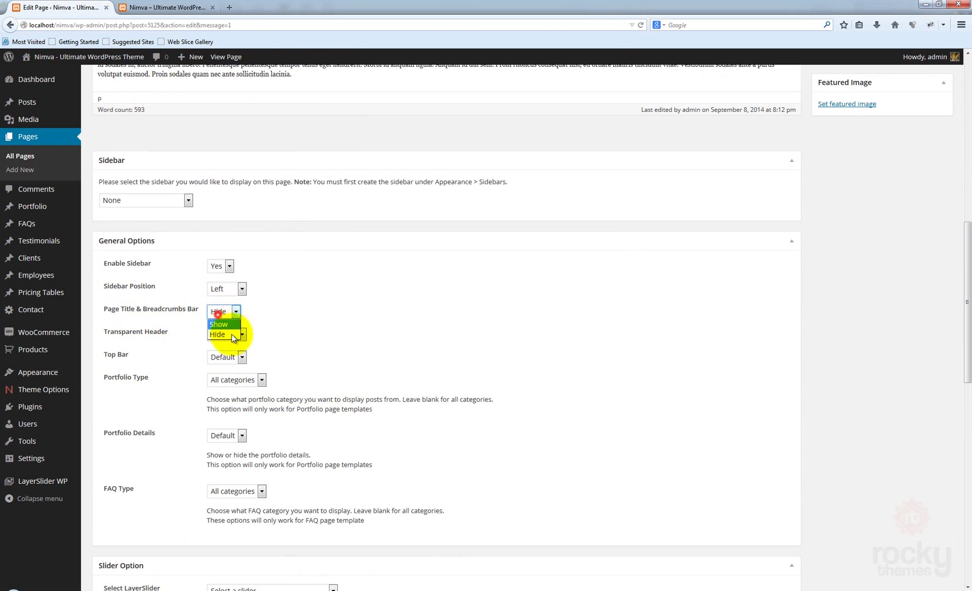
left_click(219, 322)
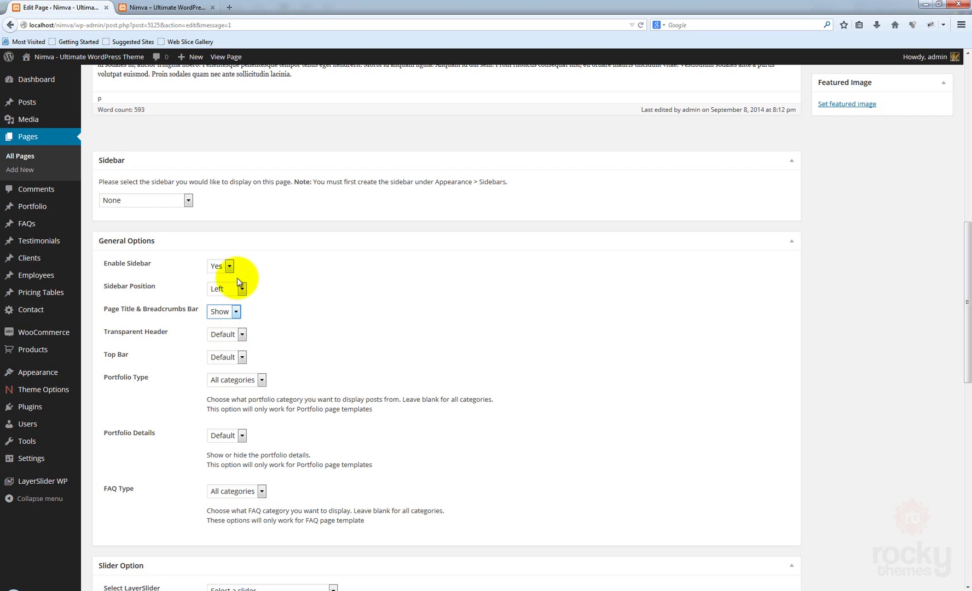
left_click(237, 295)
left_click(222, 299)
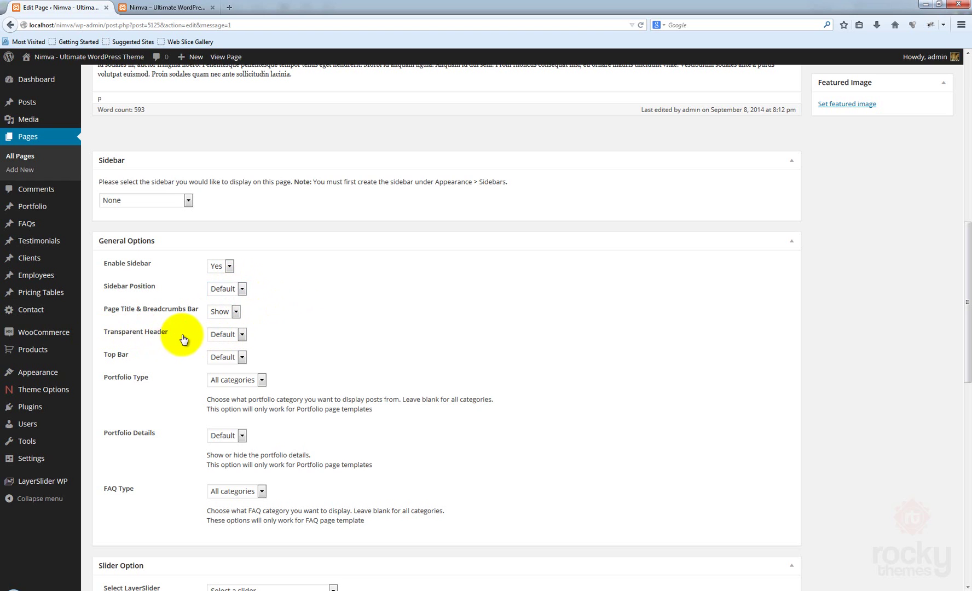
- Review the page template list, leaving Default Template selected
scroll(666, 398, "up", 4)
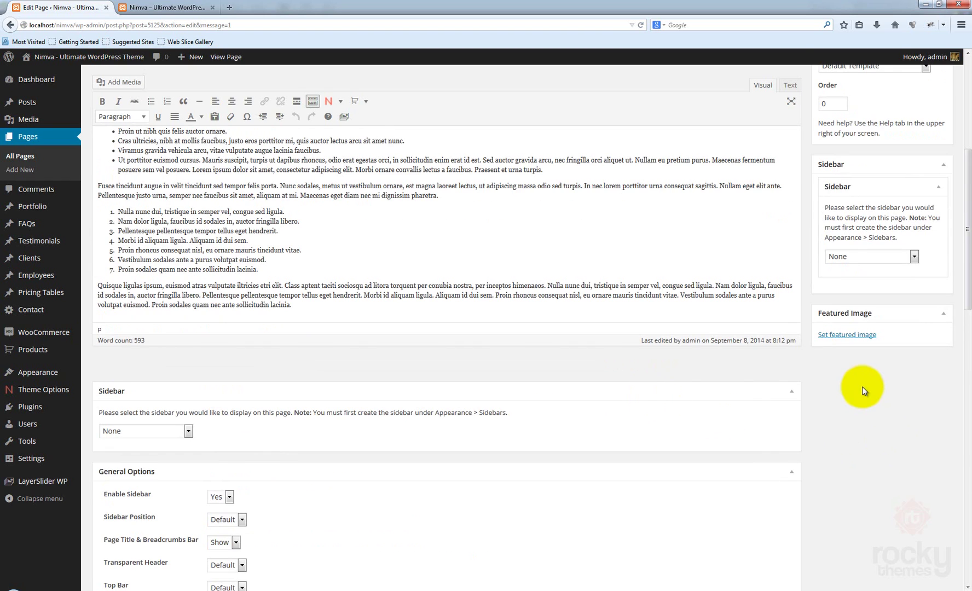
scroll(837, 408, "down", 3)
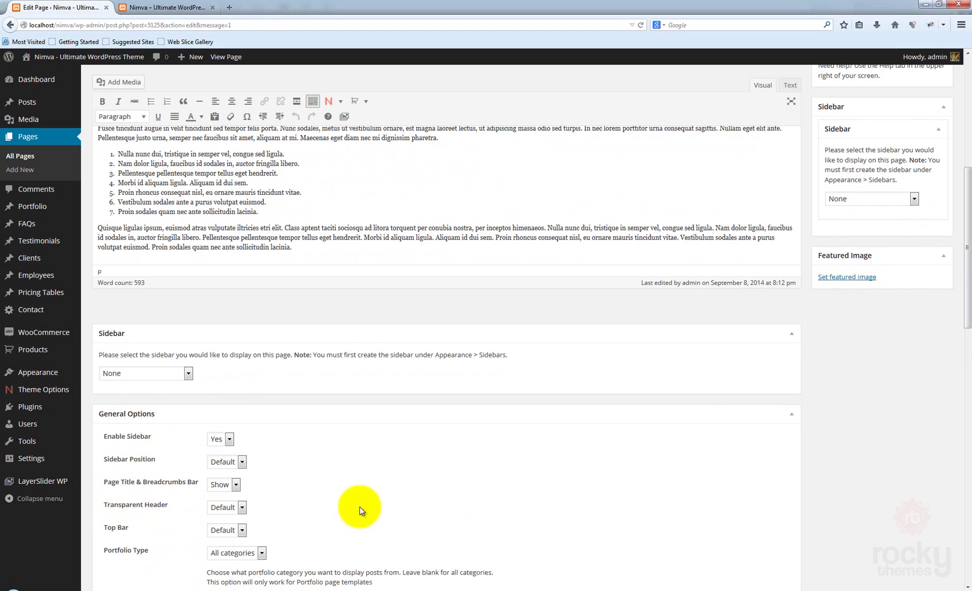
scroll(787, 441, "up", 2)
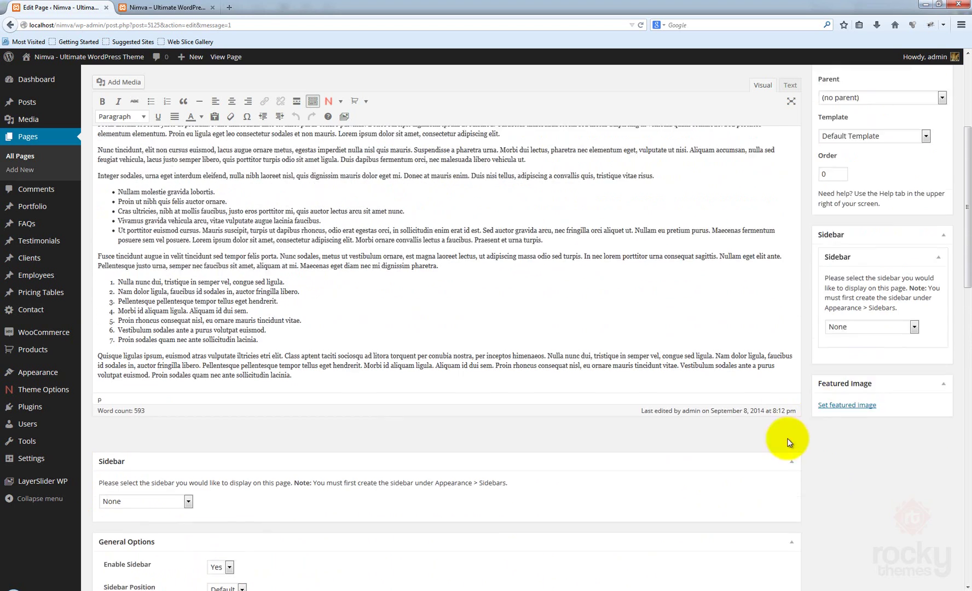
scroll(788, 442, "up", 1)
left_click(848, 181)
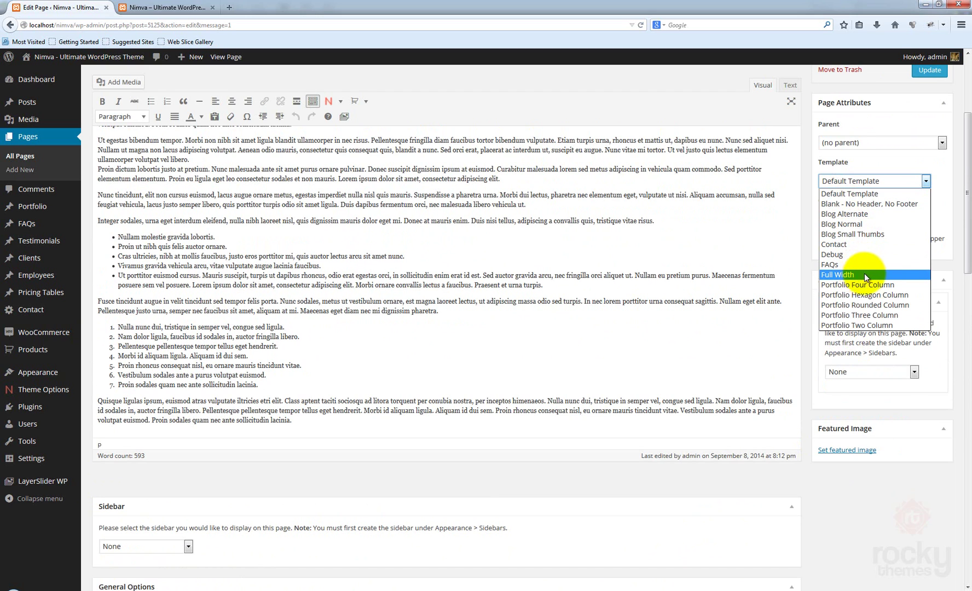
left_click(860, 501)
scroll(860, 502, "down", 5)
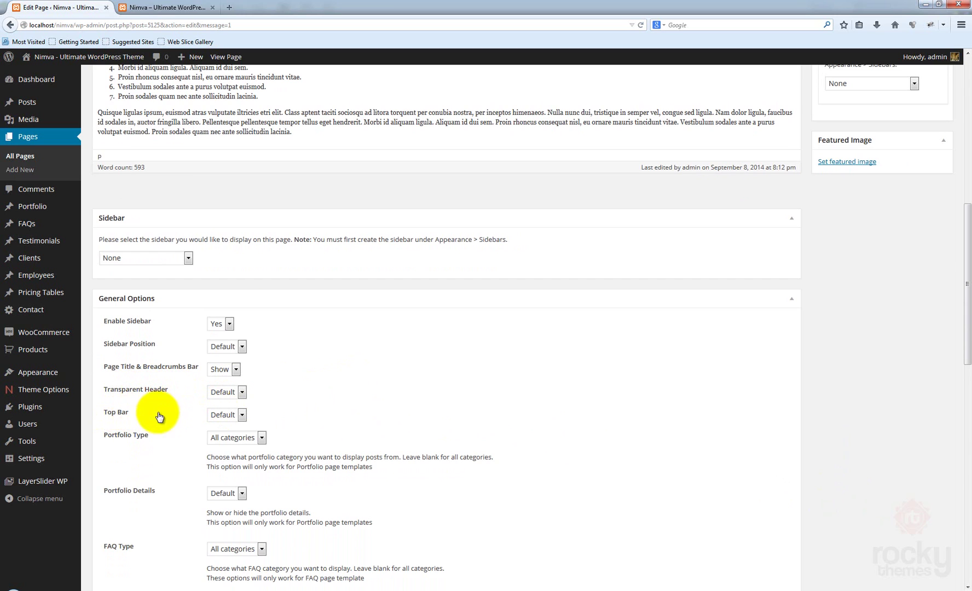
- Set the Top Bar option to No for Nimva Page and update the page
scroll(274, 416, "down", 1)
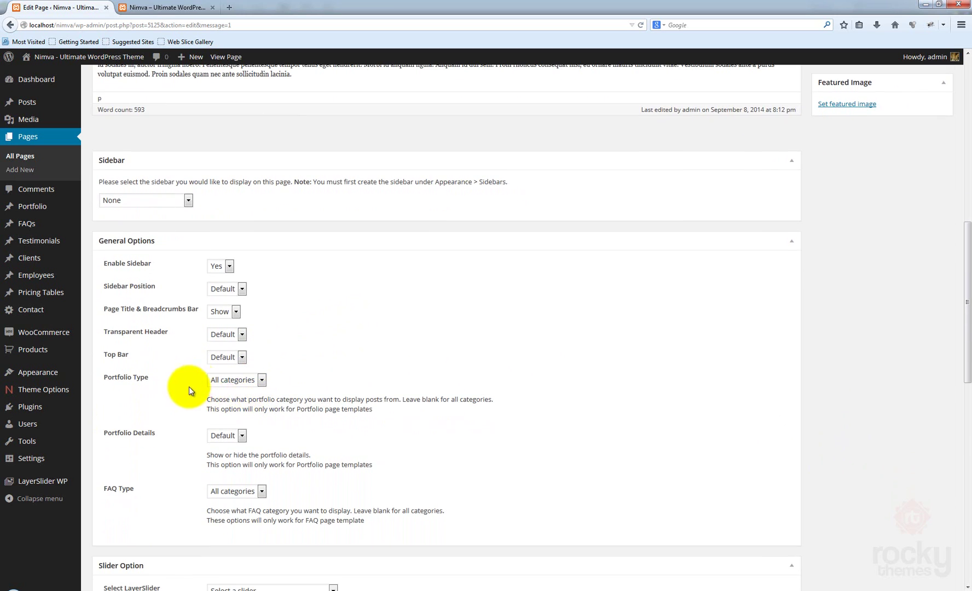
left_click(223, 357)
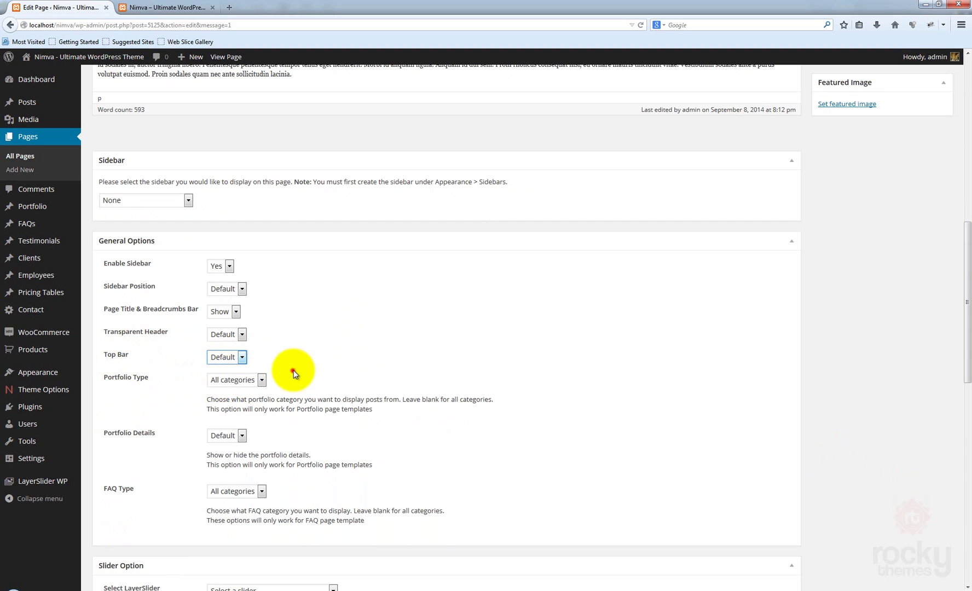
left_click(163, 7)
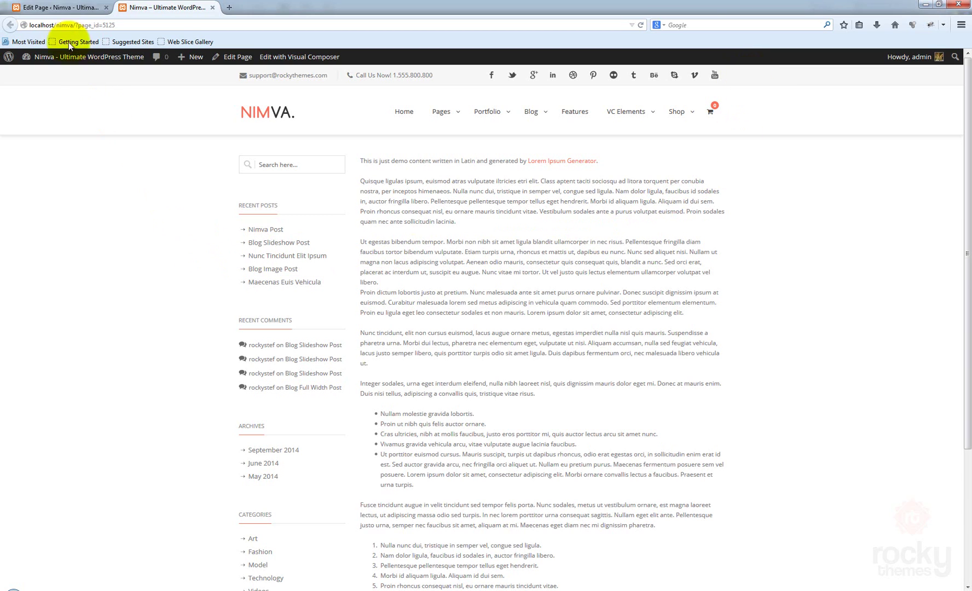
left_click(50, 7)
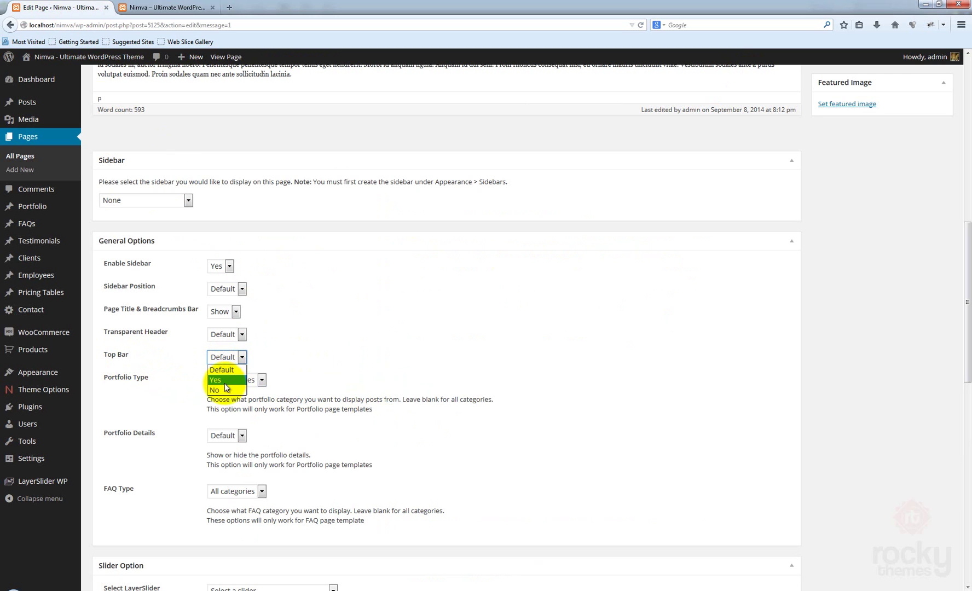
left_click(214, 389)
left_click(512, 379)
scroll(786, 364, "up", 9)
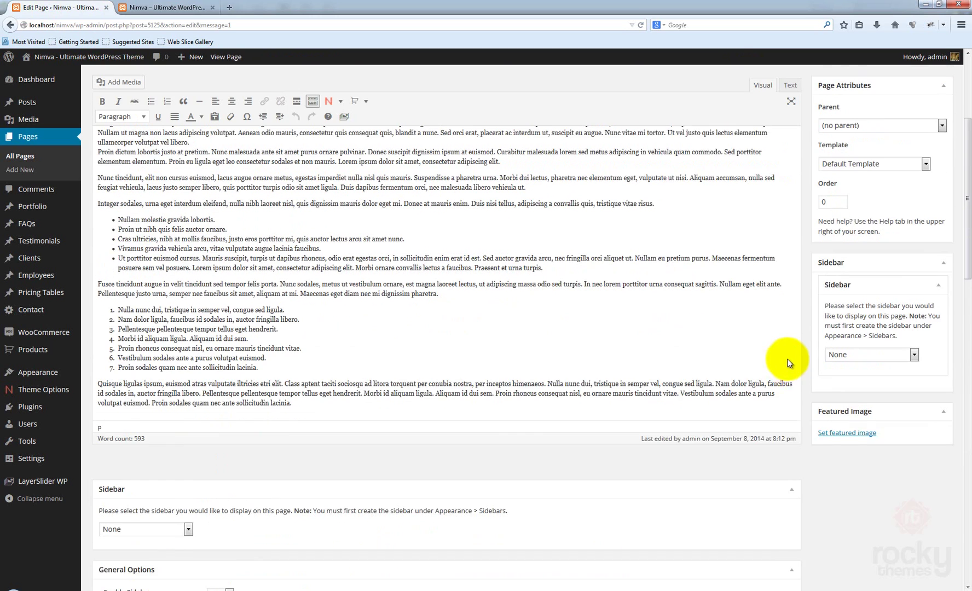
left_click(929, 243)
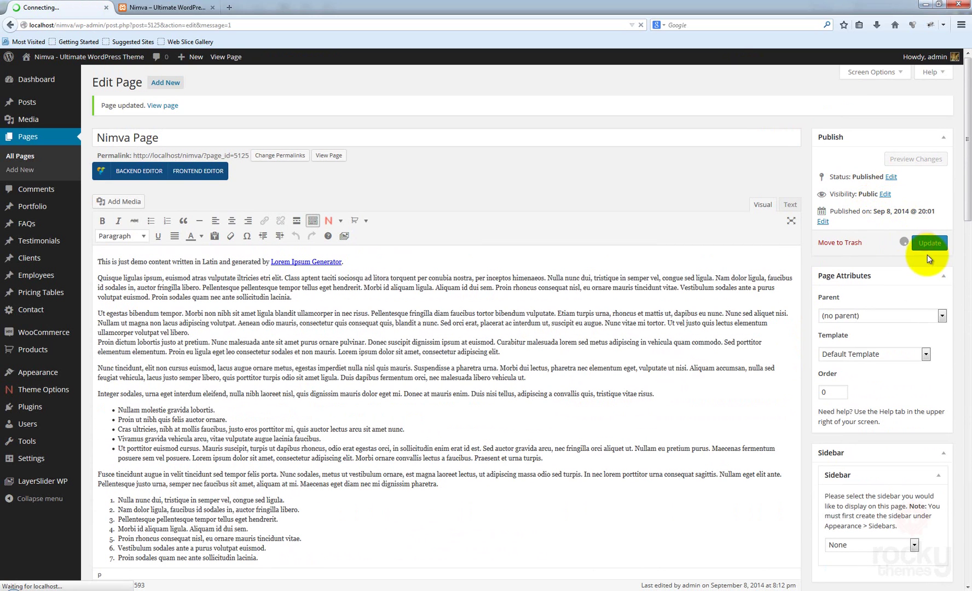
left_click(163, 8)
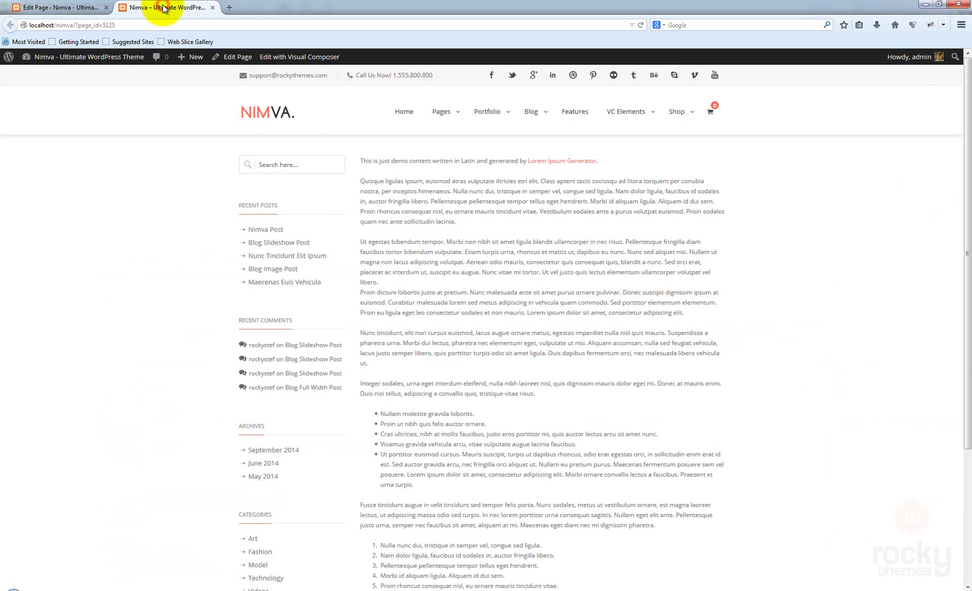
left_click(641, 24)
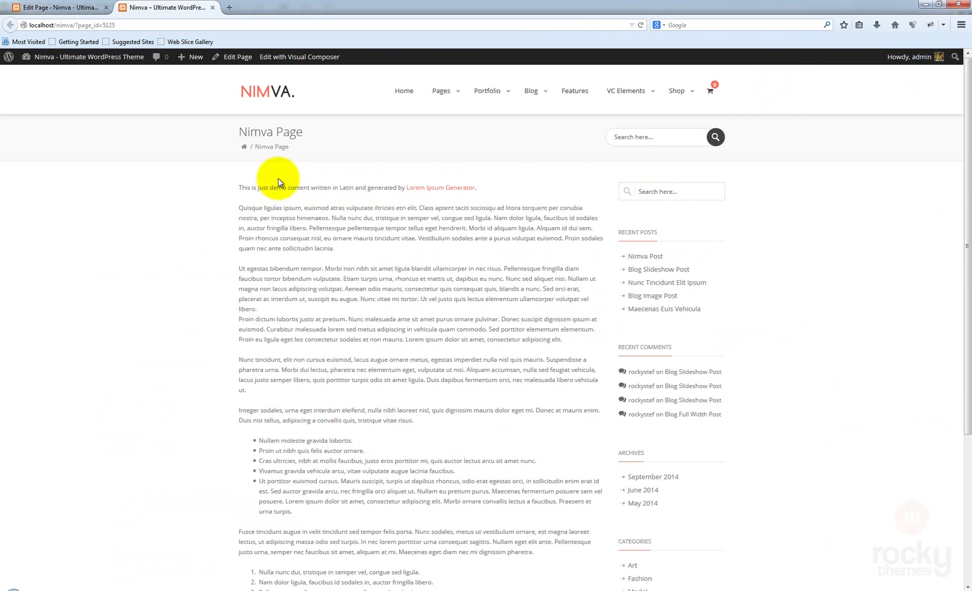
left_click(54, 8)
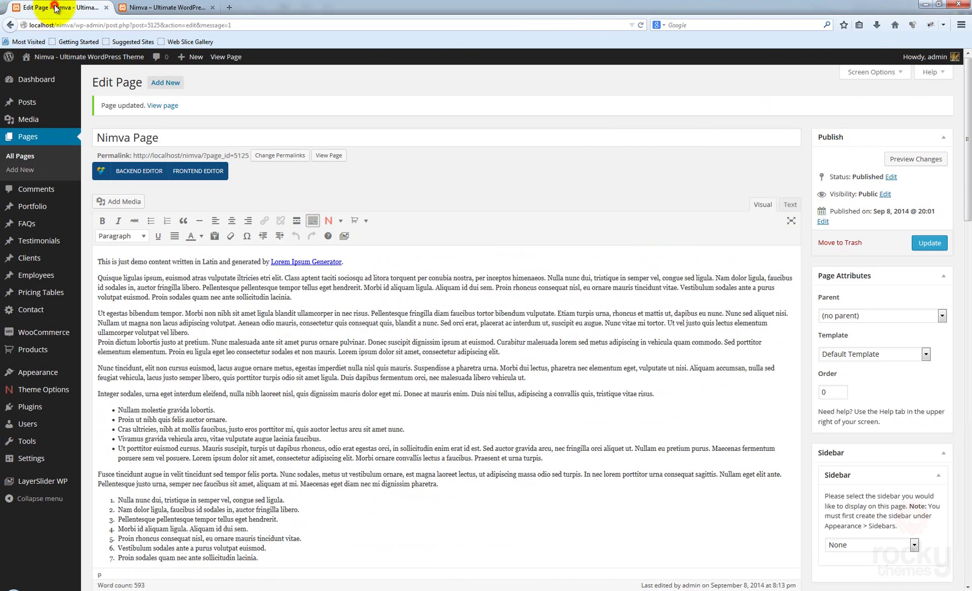
scroll(323, 307, "down", 7)
scroll(325, 311, "down", 3)
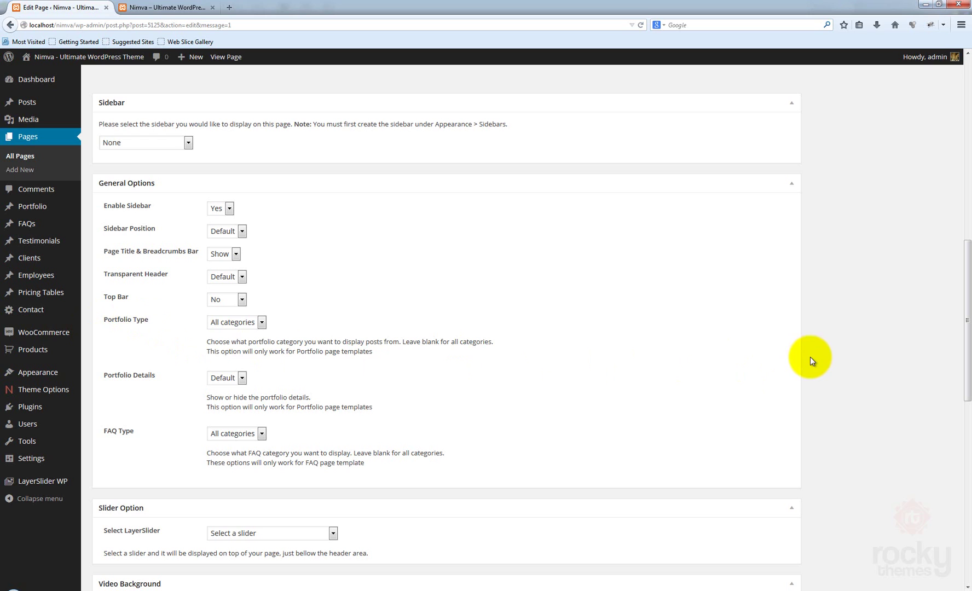
left_click(251, 323)
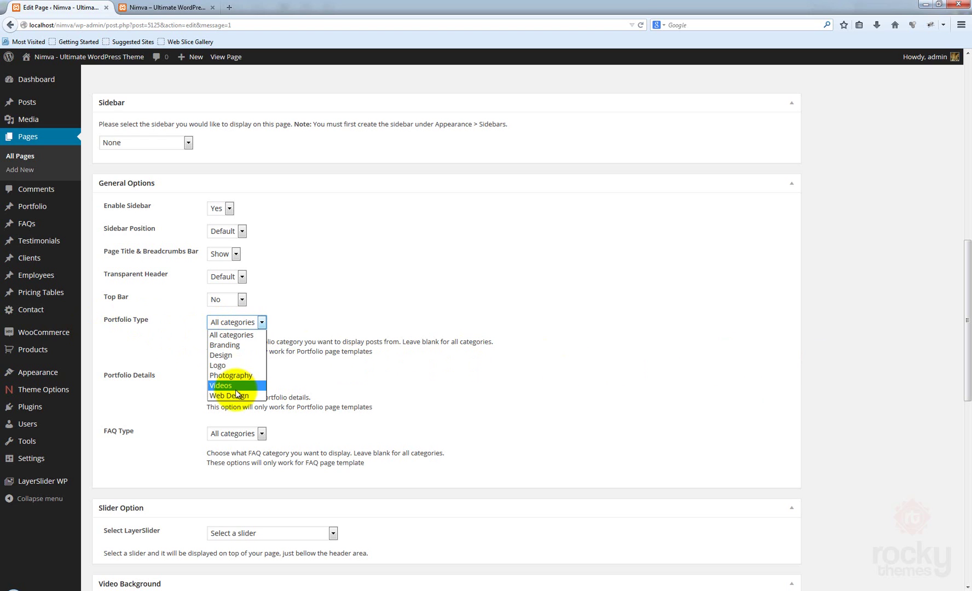
left_click(236, 335)
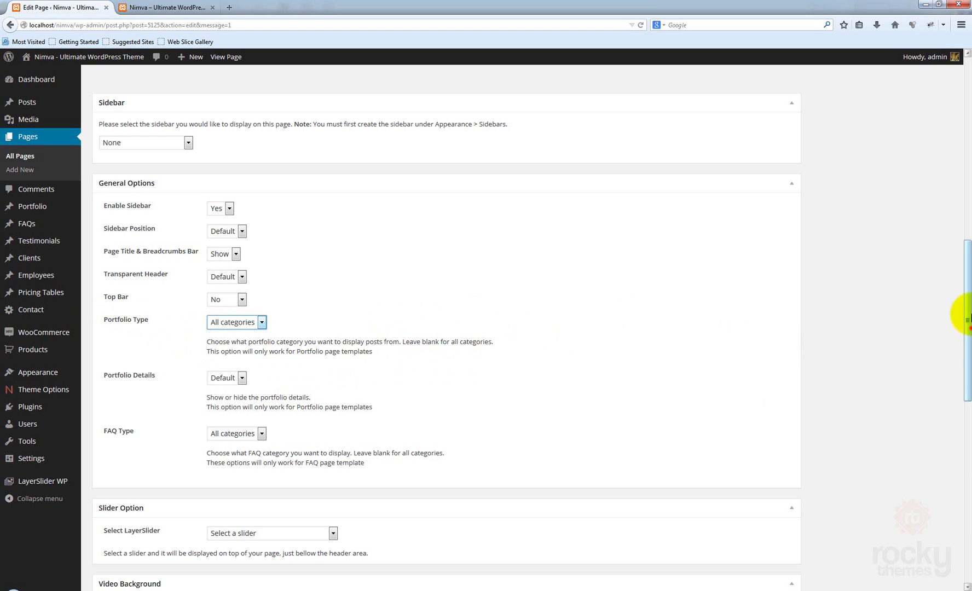
scroll(958, 239, "up", 7)
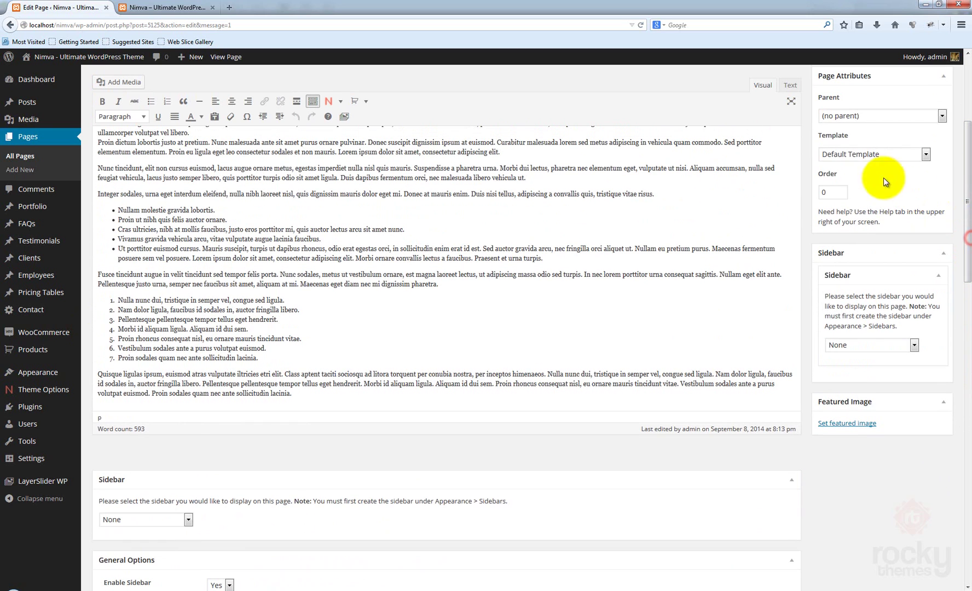
scroll(969, 200, "down", 2)
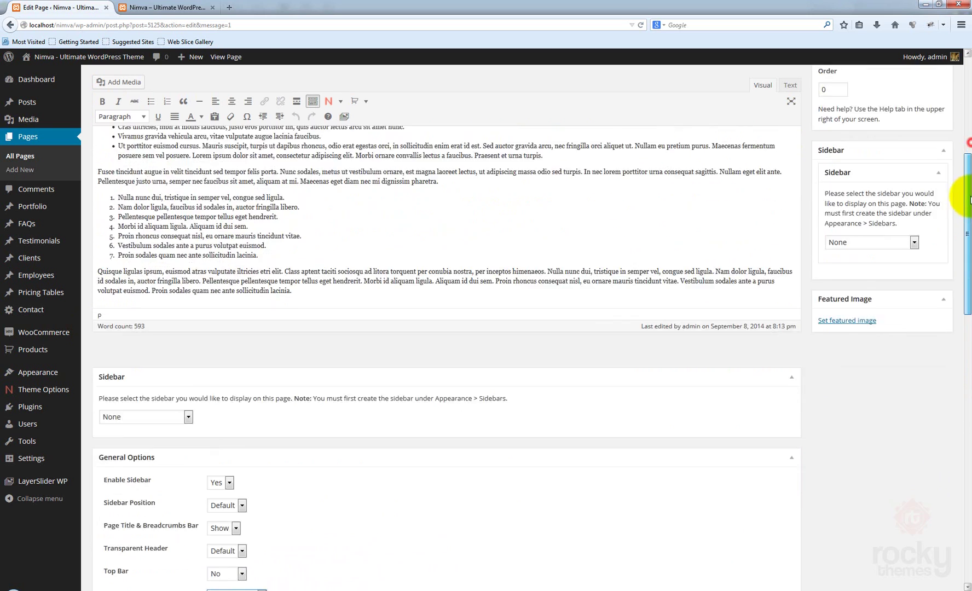
left_click_drag(970, 200, 965, 249)
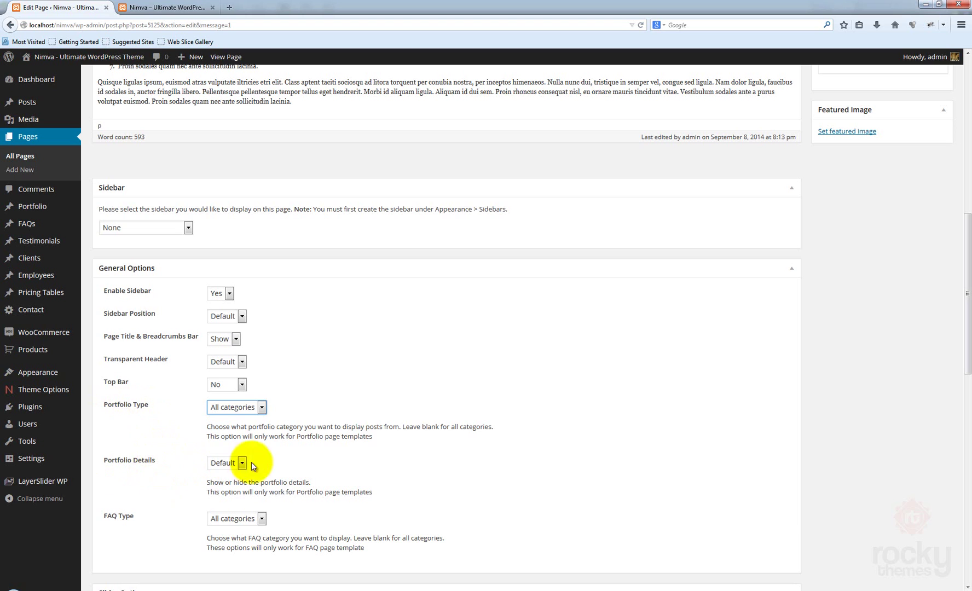
scroll(957, 225, "up", 10)
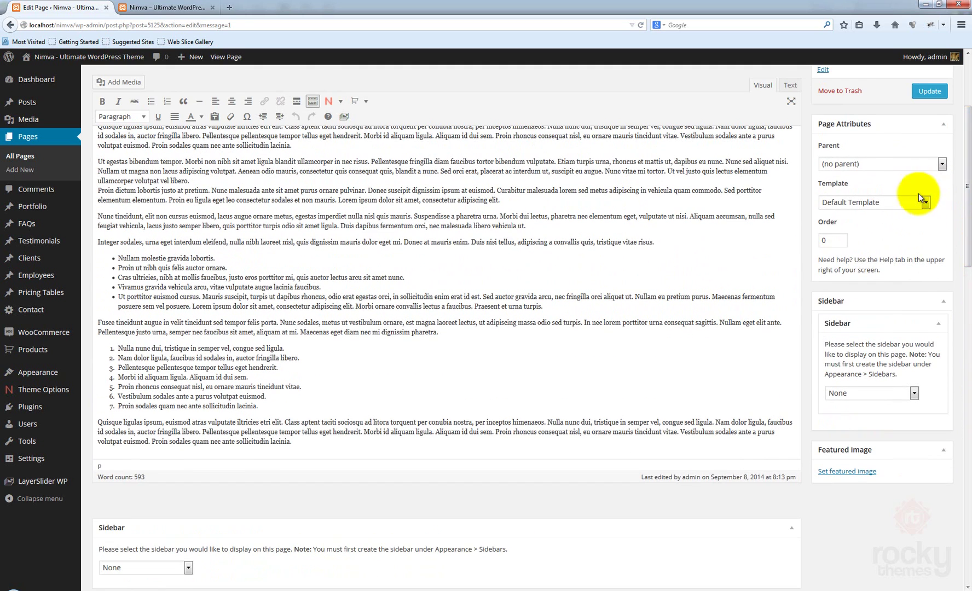
left_click(902, 203)
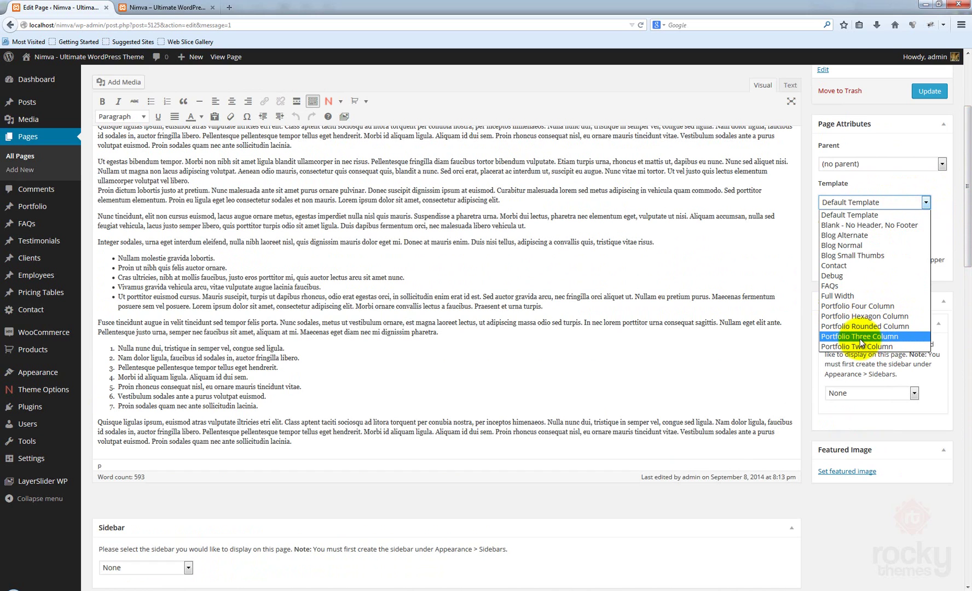
left_click(967, 243)
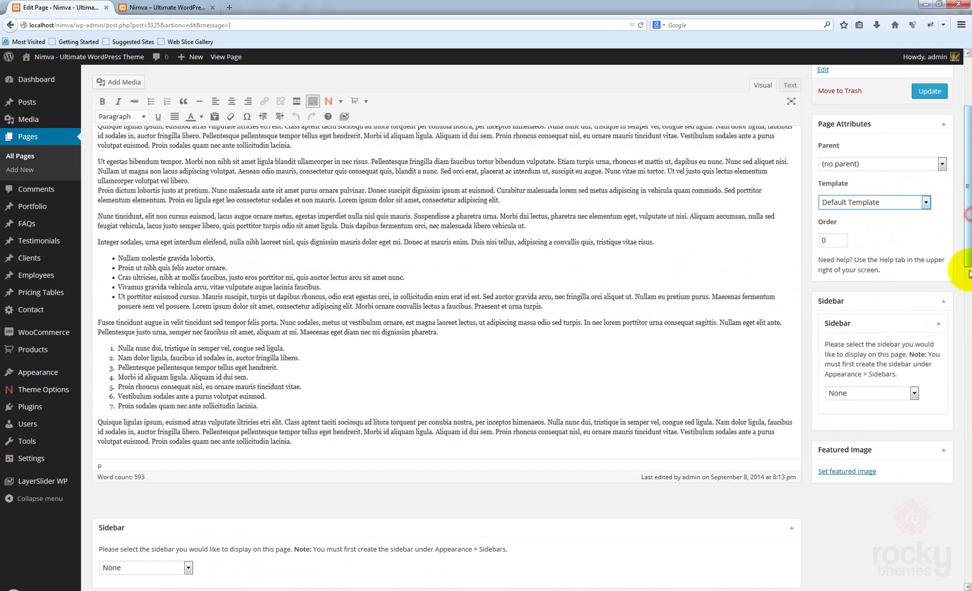
left_click_drag(966, 244, 940, 369)
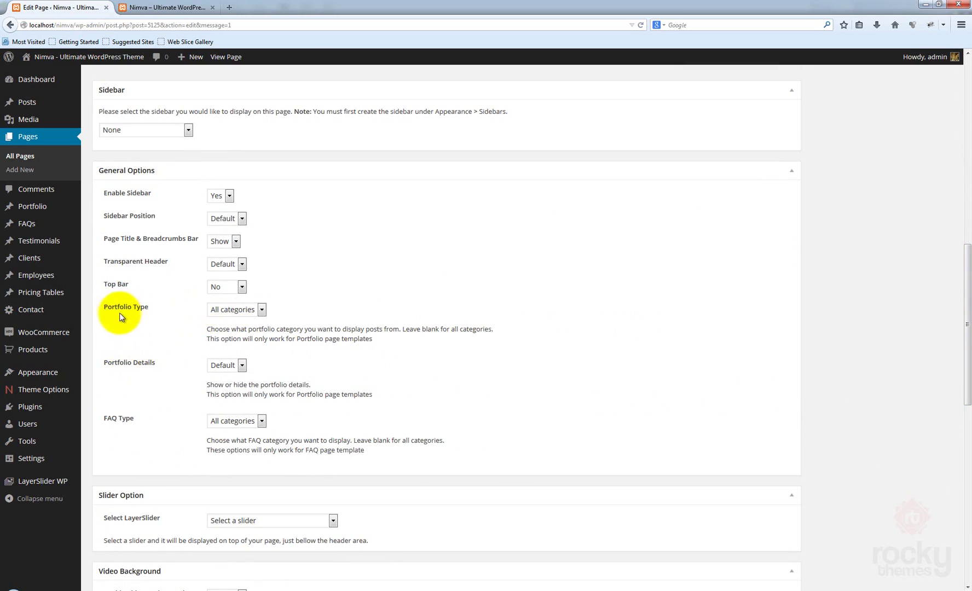
left_click(258, 308)
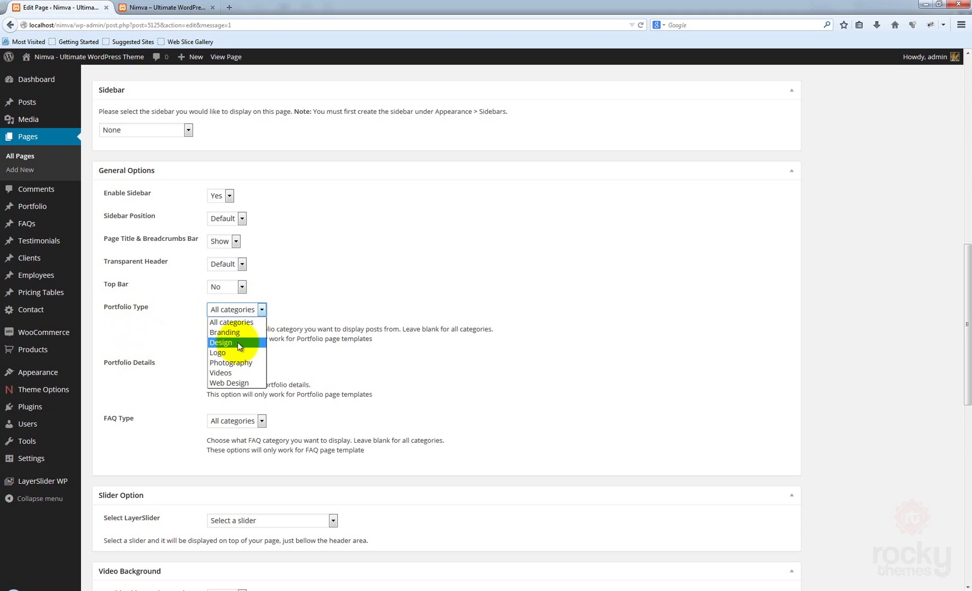
left_click(452, 351)
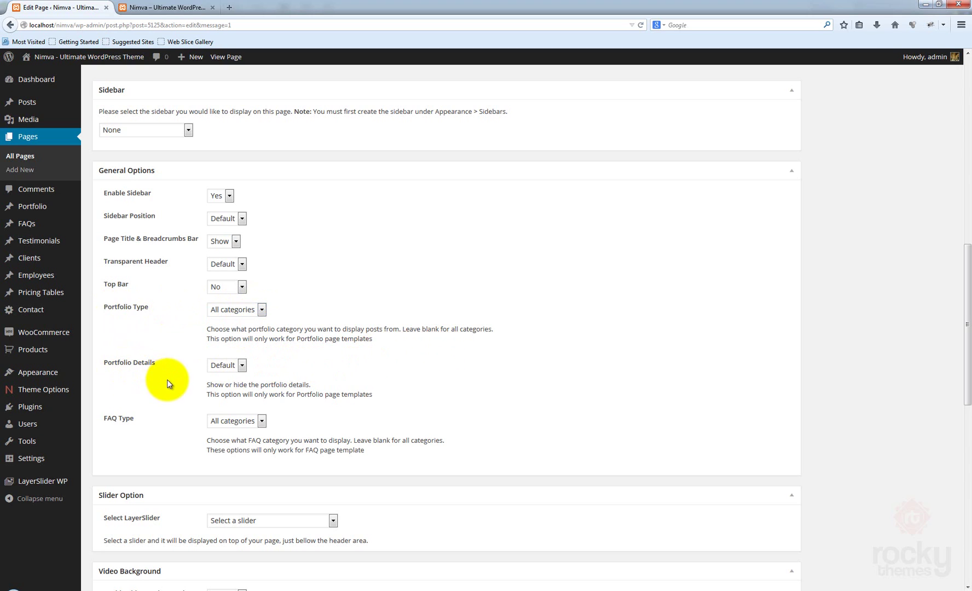
left_click(236, 365)
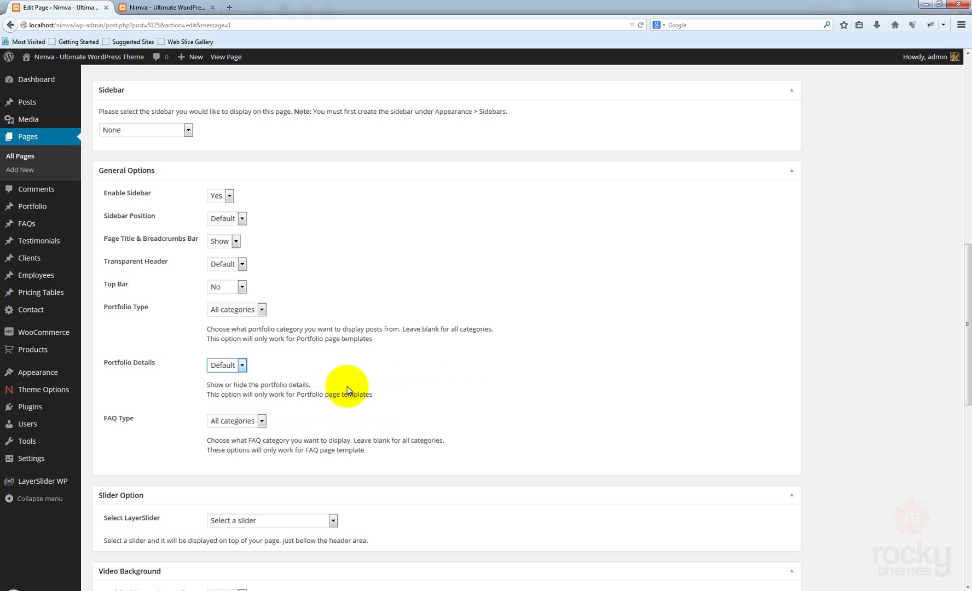
left_click_drag(968, 284, 968, 147)
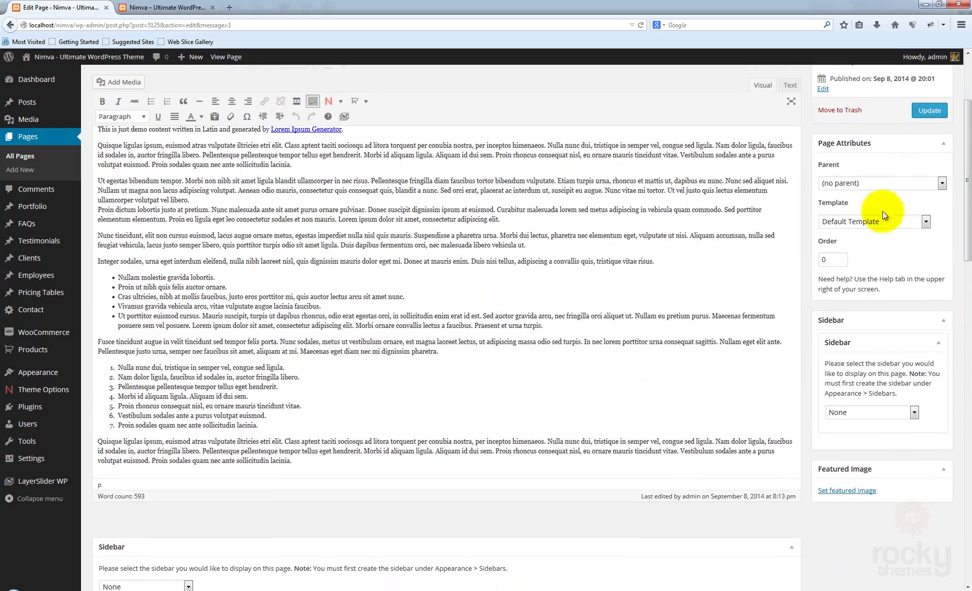
left_click(896, 225)
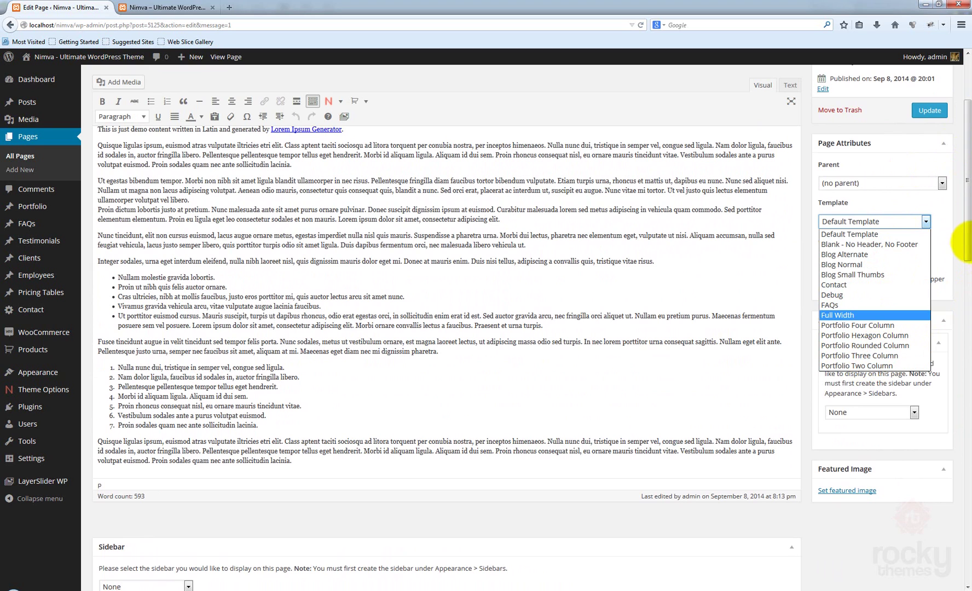
left_click(952, 222)
scroll(953, 222, "down", 10)
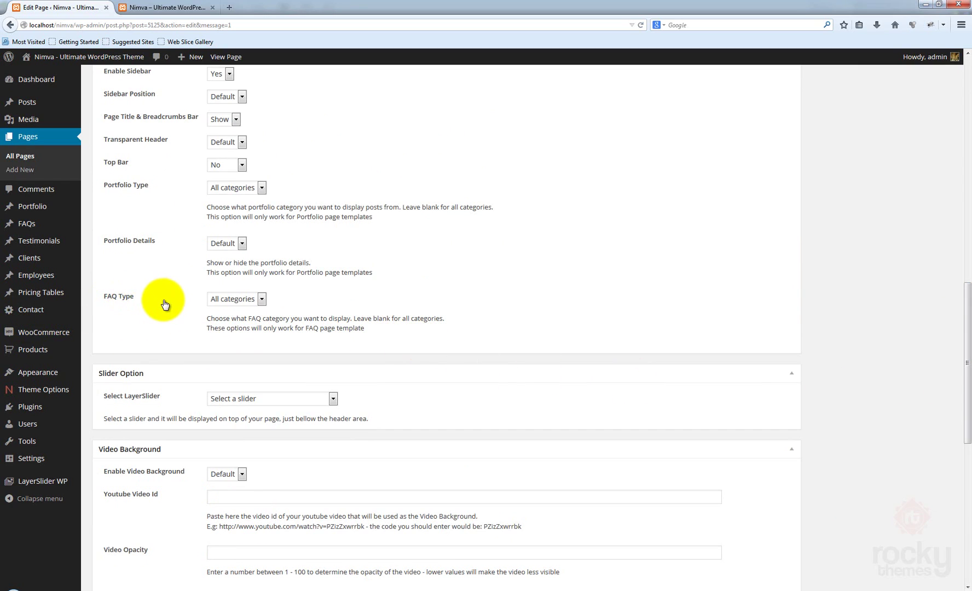
left_click(257, 298)
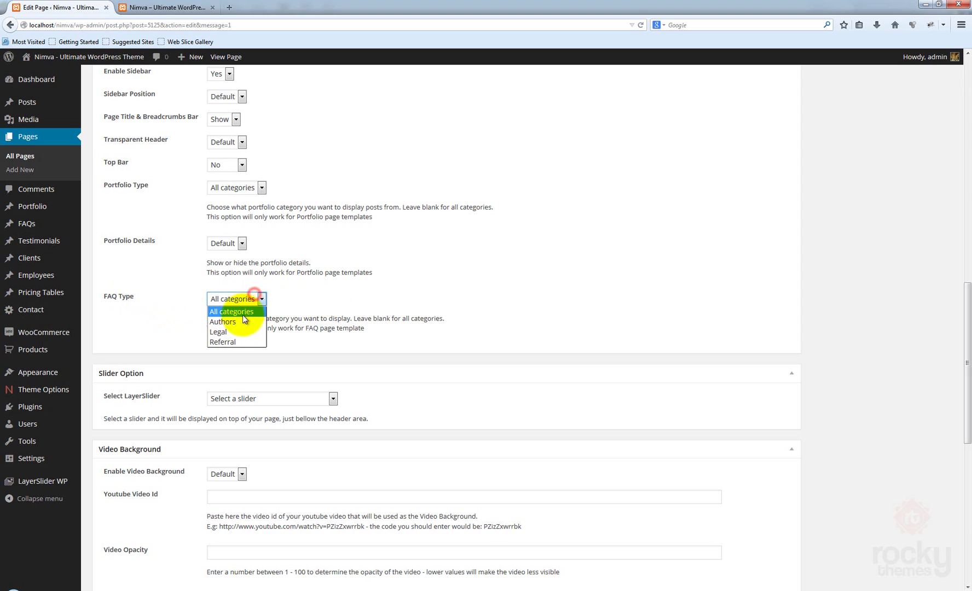
left_click(335, 294)
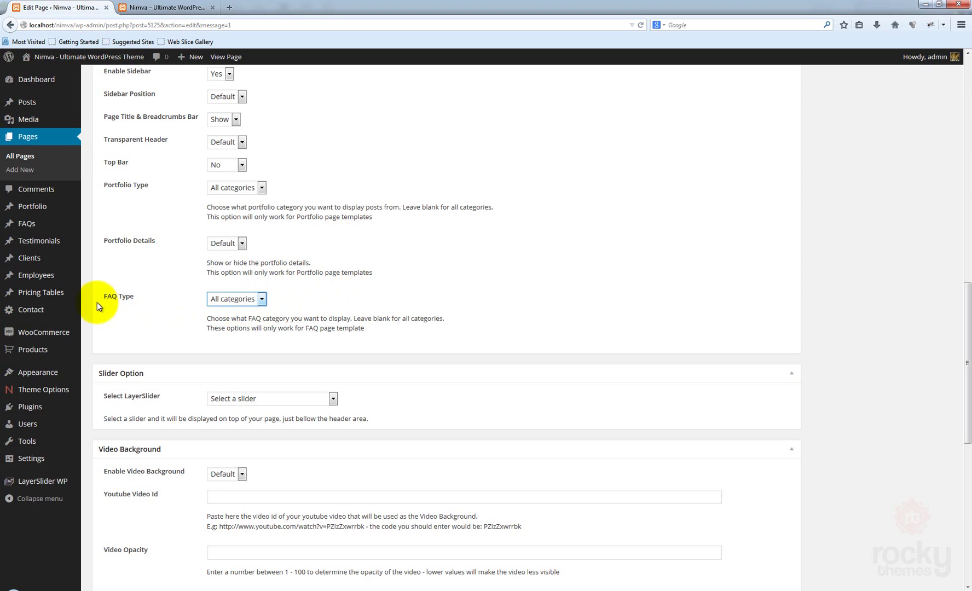
left_click(467, 315)
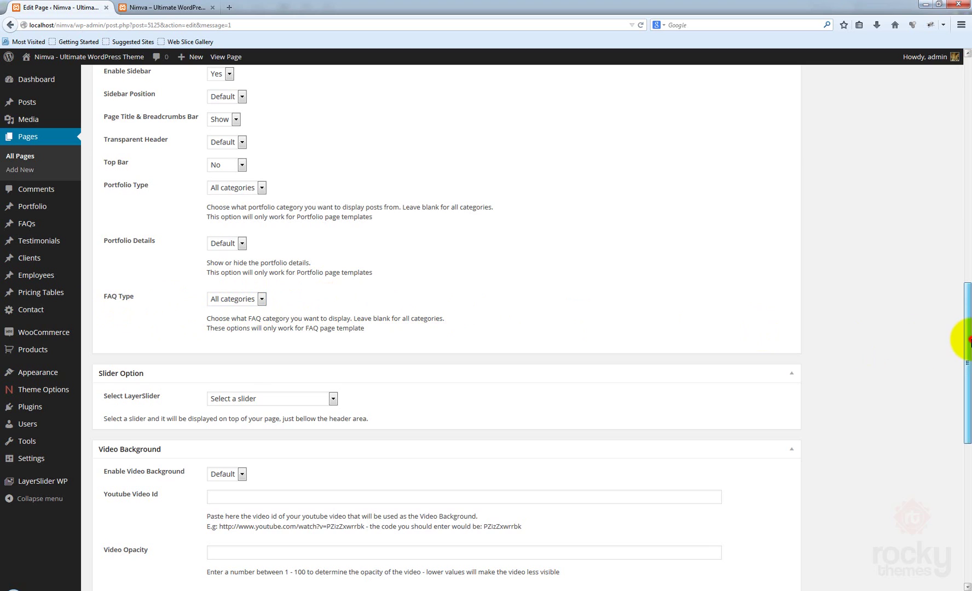
left_click_drag(964, 337, 950, 397)
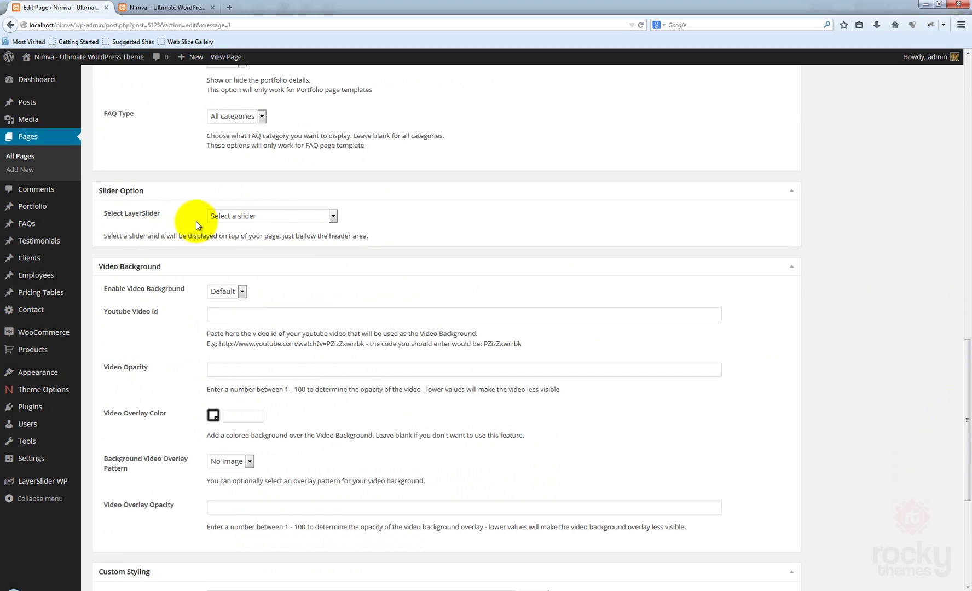
- Choose Nimva Shop Slider in the Select LayerSlider dropdown
left_click(259, 222)
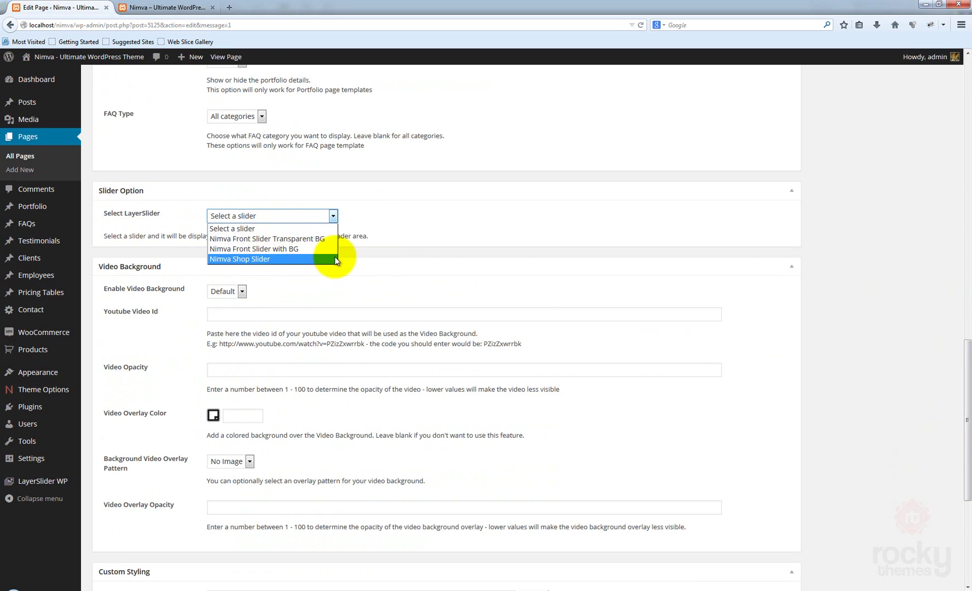
left_click(389, 253)
left_click(272, 217)
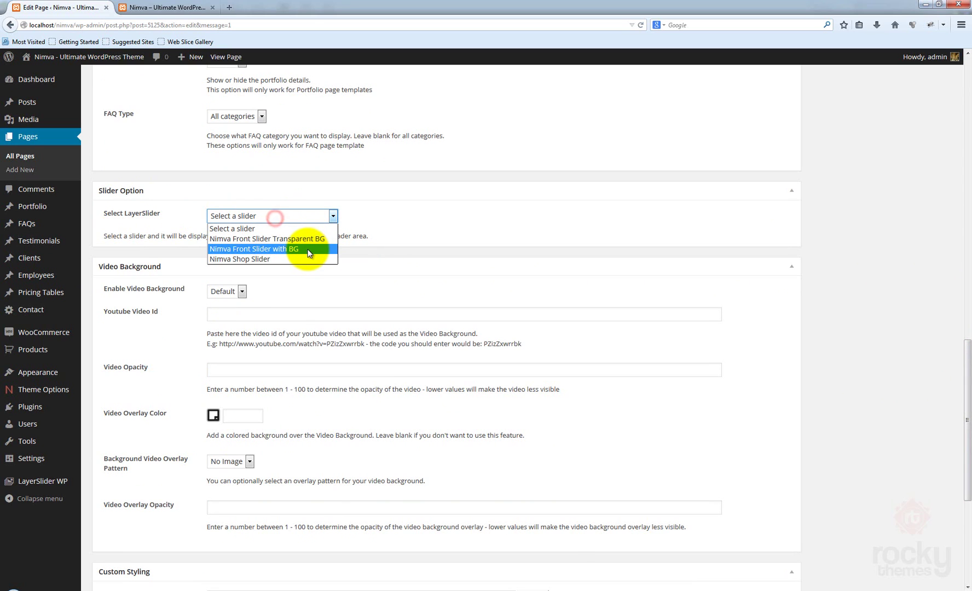
left_click(280, 259)
scroll(892, 317, "up", 15)
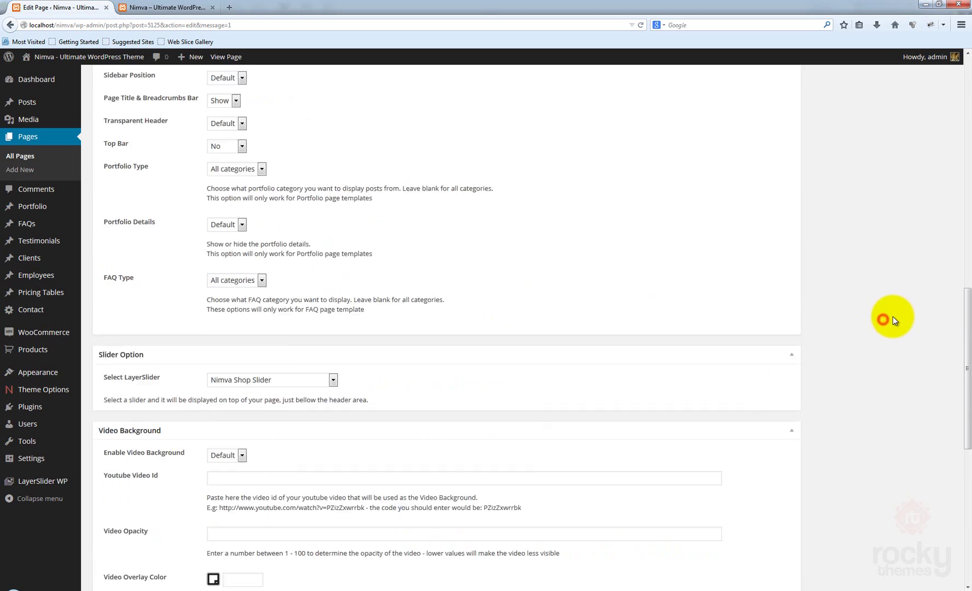
scroll(891, 313, "up", 1)
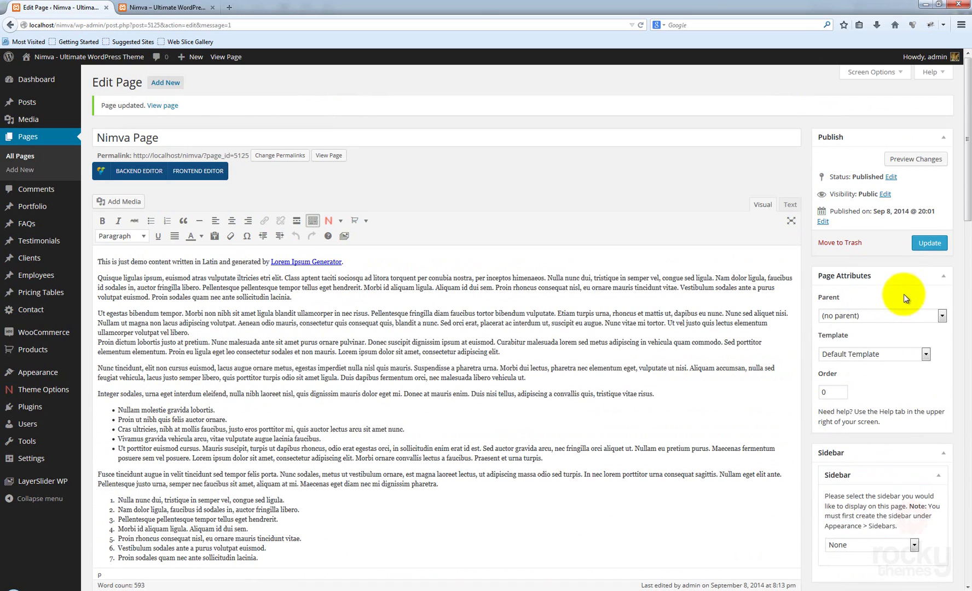
left_click(930, 242)
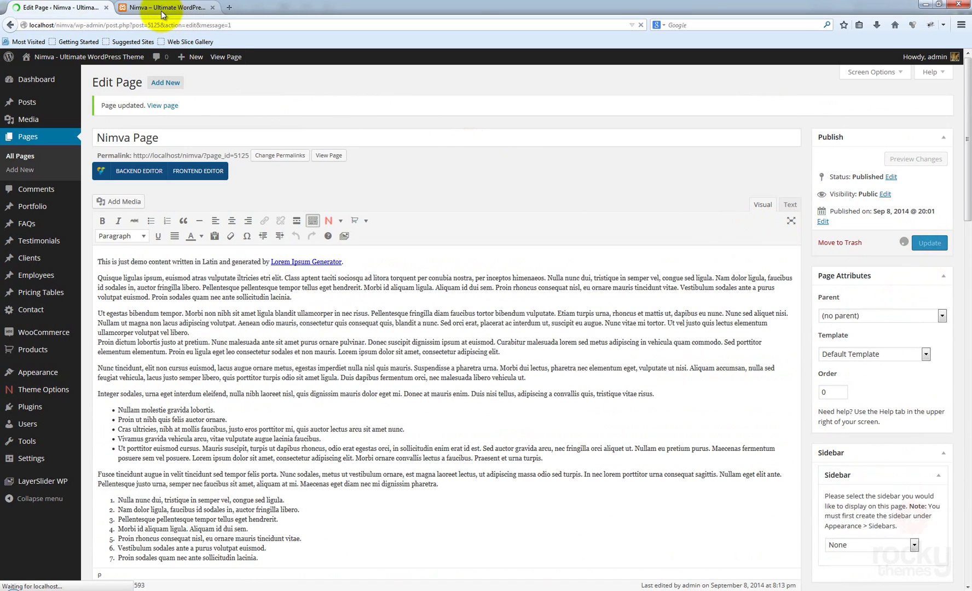
left_click(143, 8)
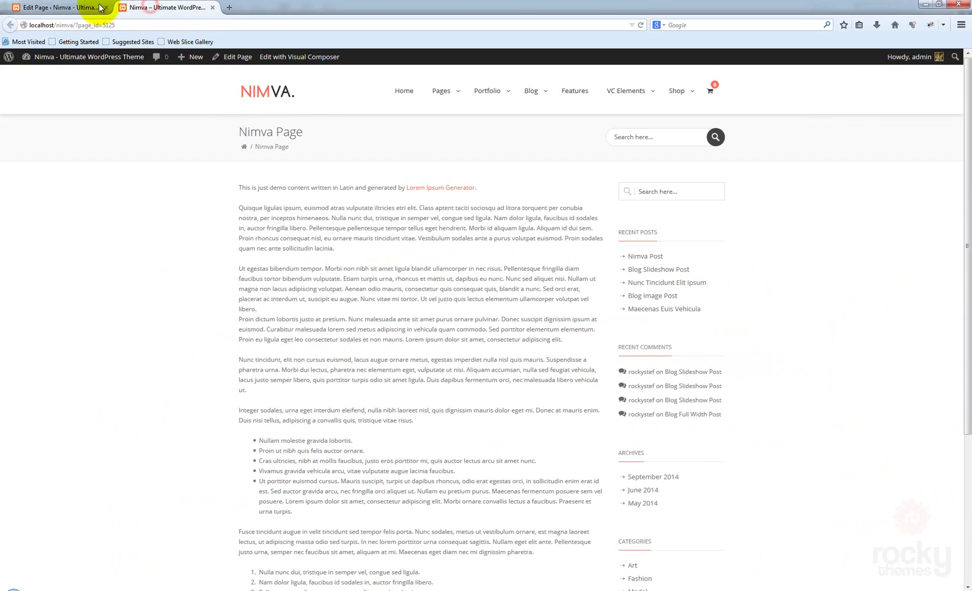
left_click(642, 25)
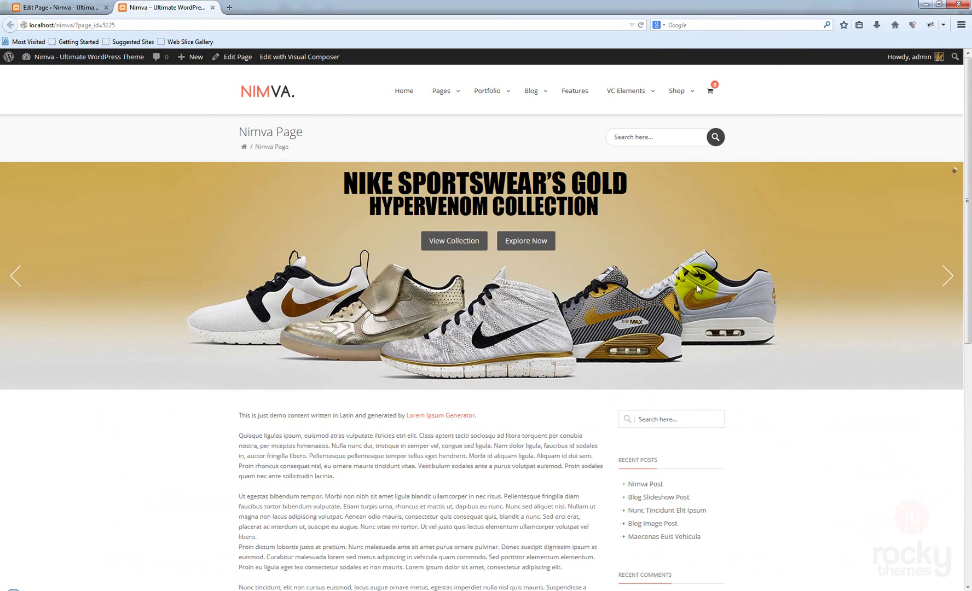
scroll(837, 200, "down", 3)
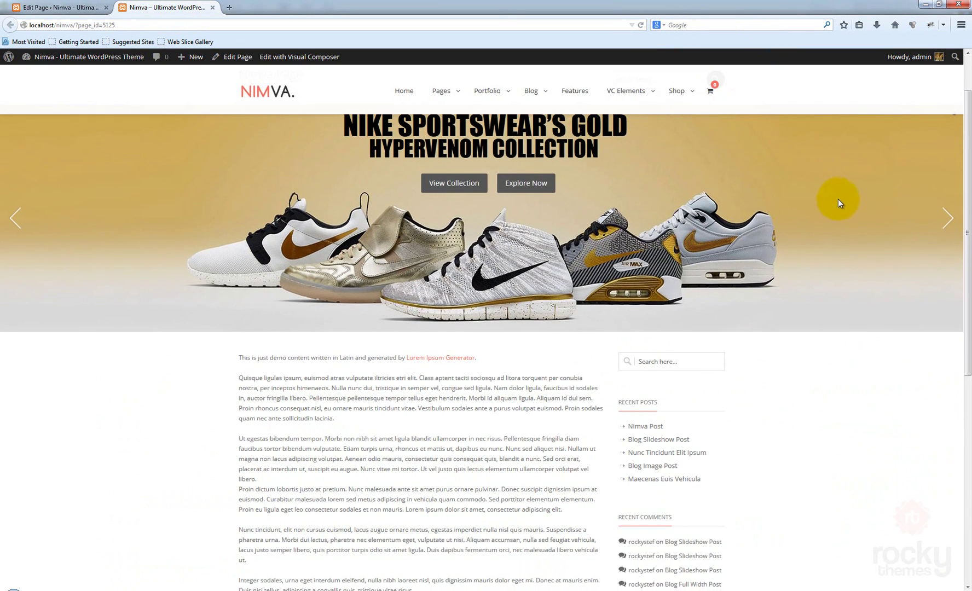
scroll(772, 231, "up", 3)
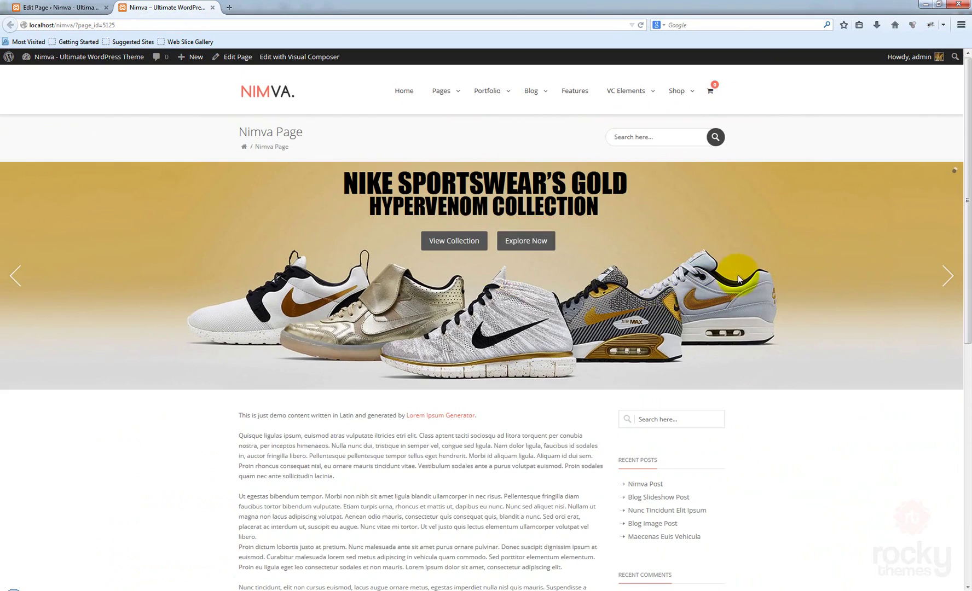
scroll(797, 237, "down", 6)
scroll(799, 238, "down", 5)
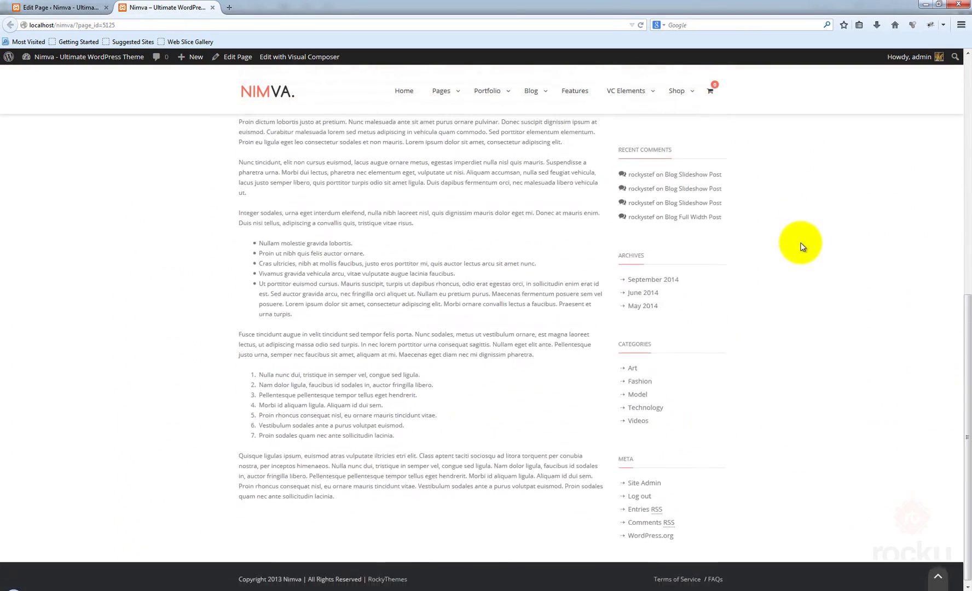
scroll(518, 249, "up", 12)
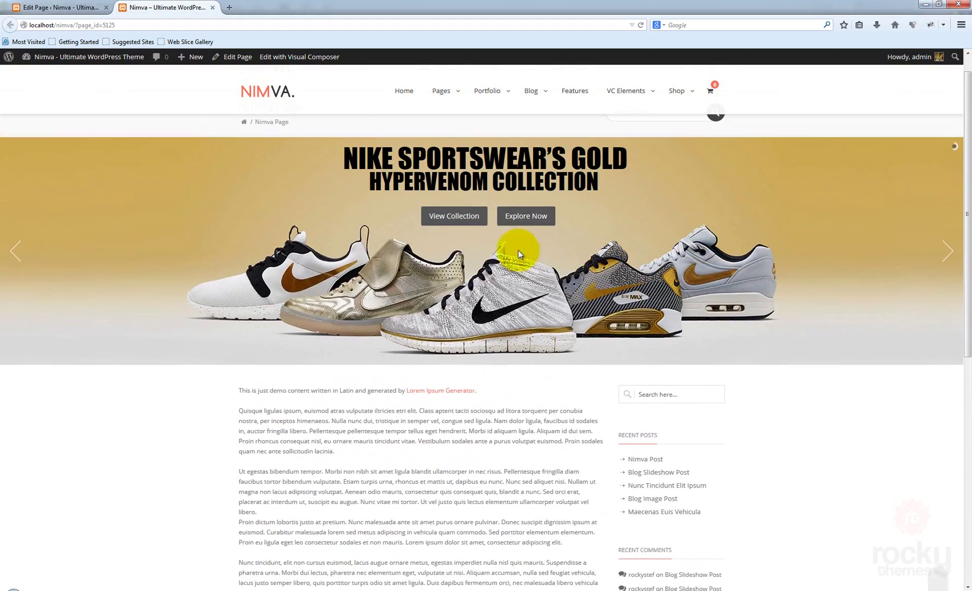
left_click(57, 9)
scroll(564, 401, "down", 8)
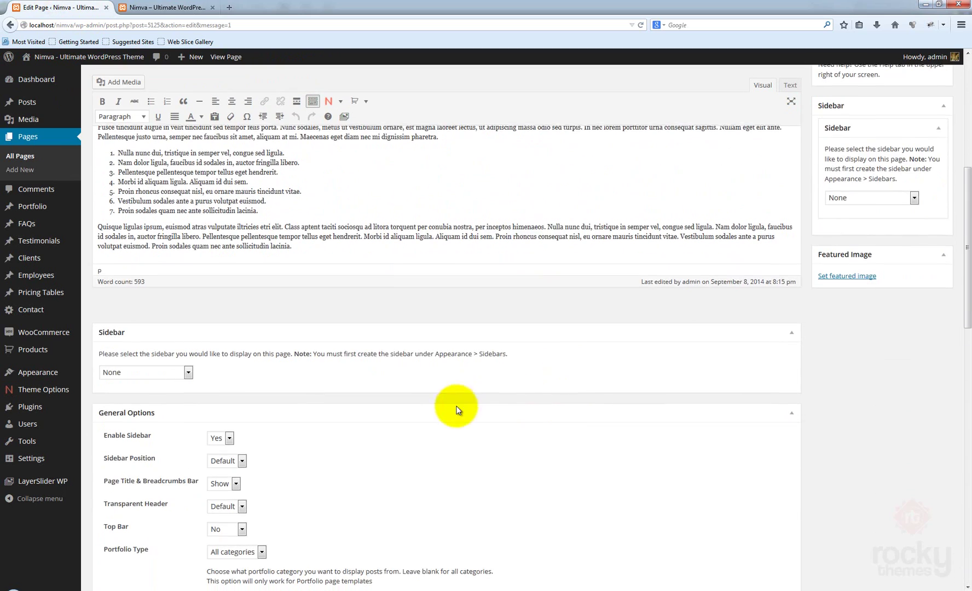
scroll(458, 409, "down", 8)
left_click(258, 302)
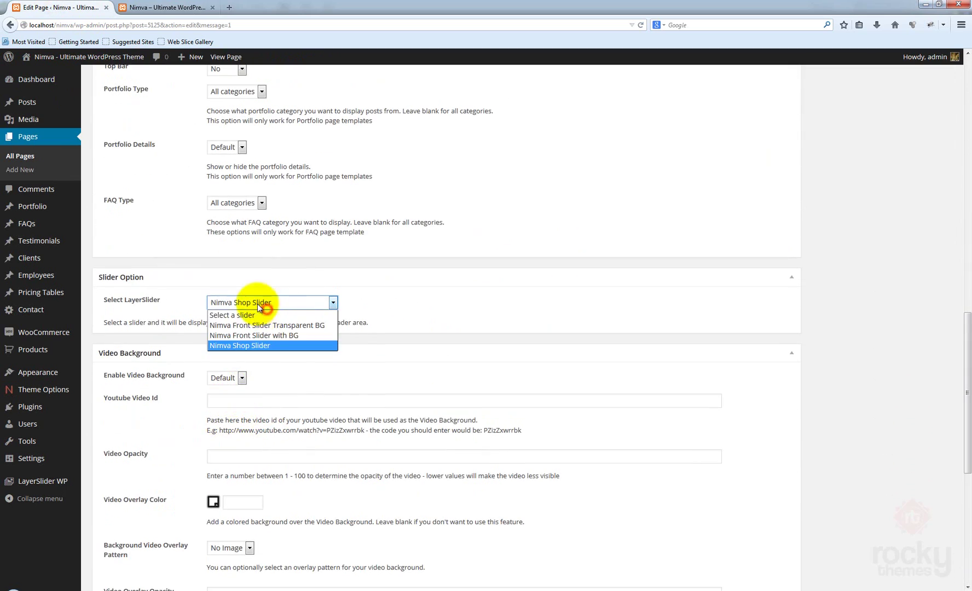
left_click(257, 315)
left_click_drag(969, 329, 968, 373)
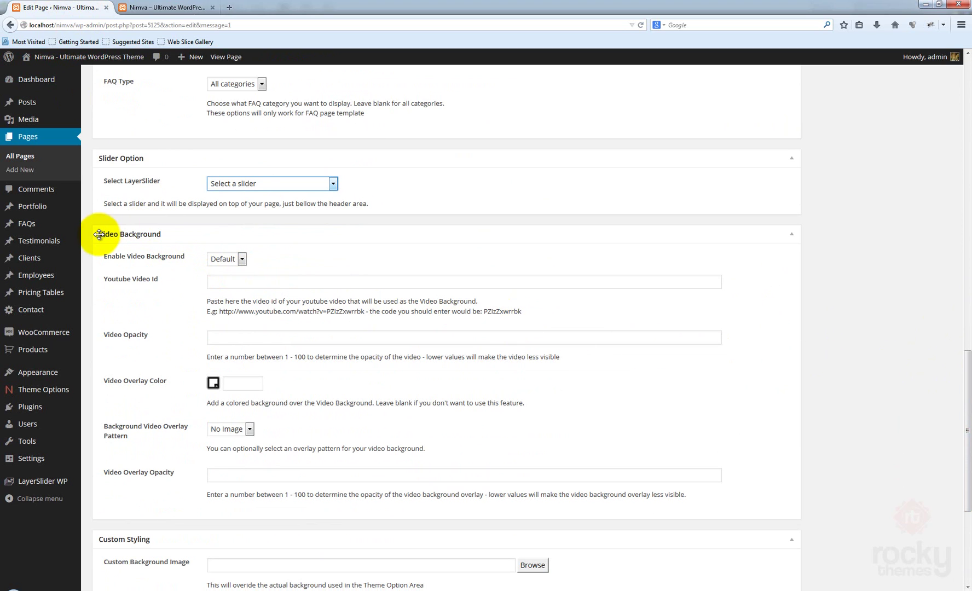
mouse_move(967, 361)
left_mouse_down()
mouse_move(968, 418)
mouse_move(968, 373)
left_mouse_up()
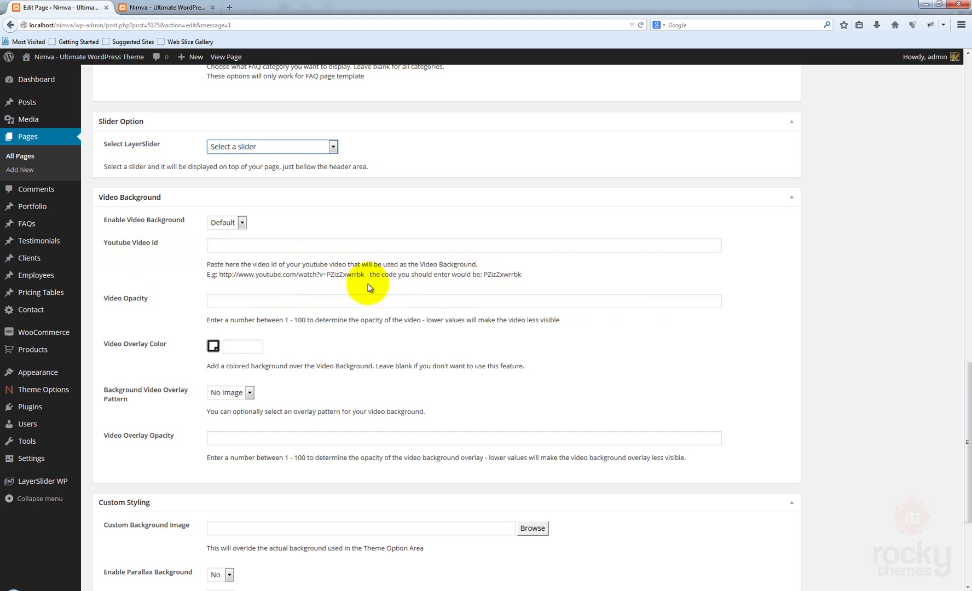
- Copy the sample ID PZizZxwrrbk from the help text into Youtube Video Id
left_click_drag(529, 276, 484, 279)
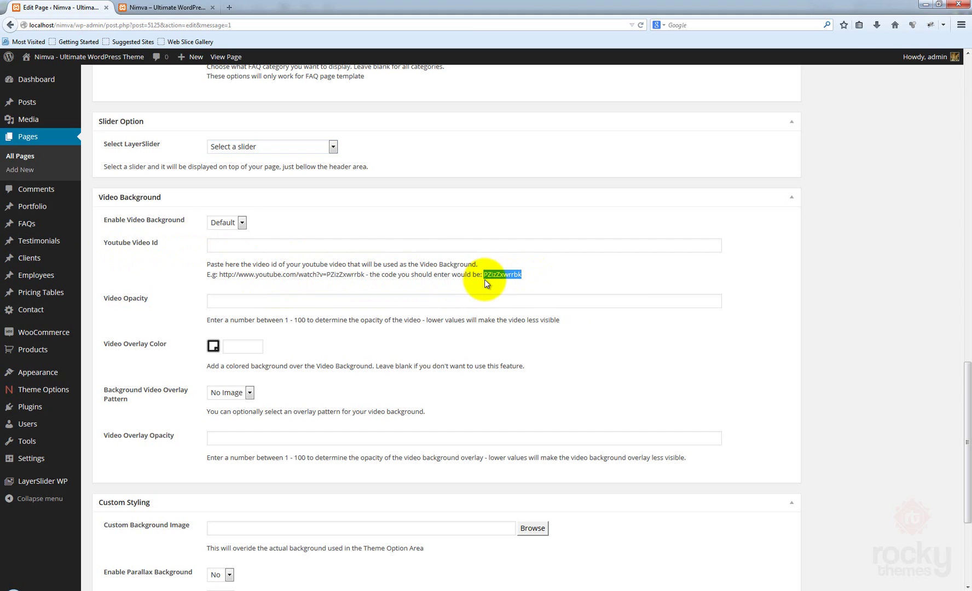
left_click_drag(218, 275, 361, 274)
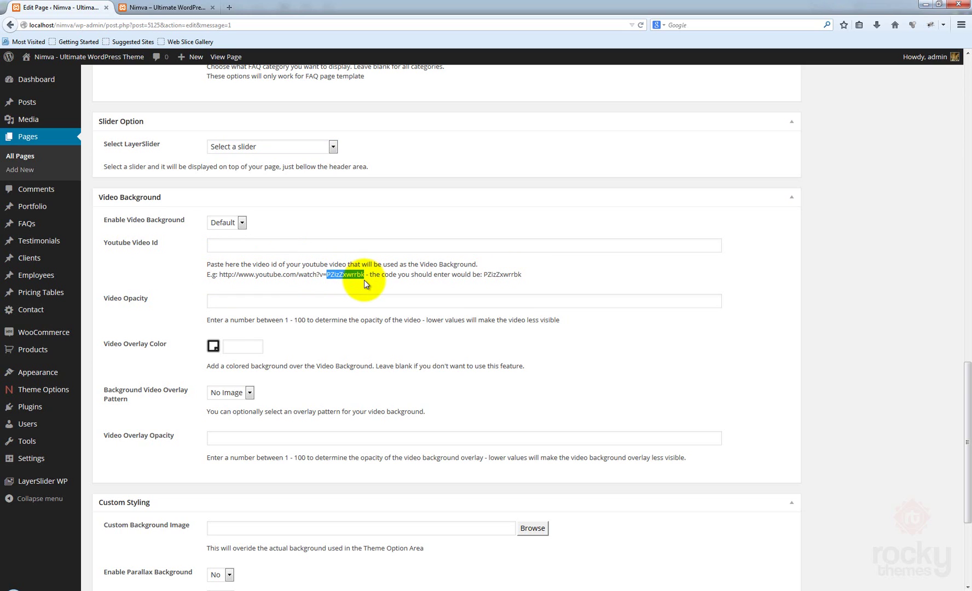
left_click_drag(523, 276, 505, 278)
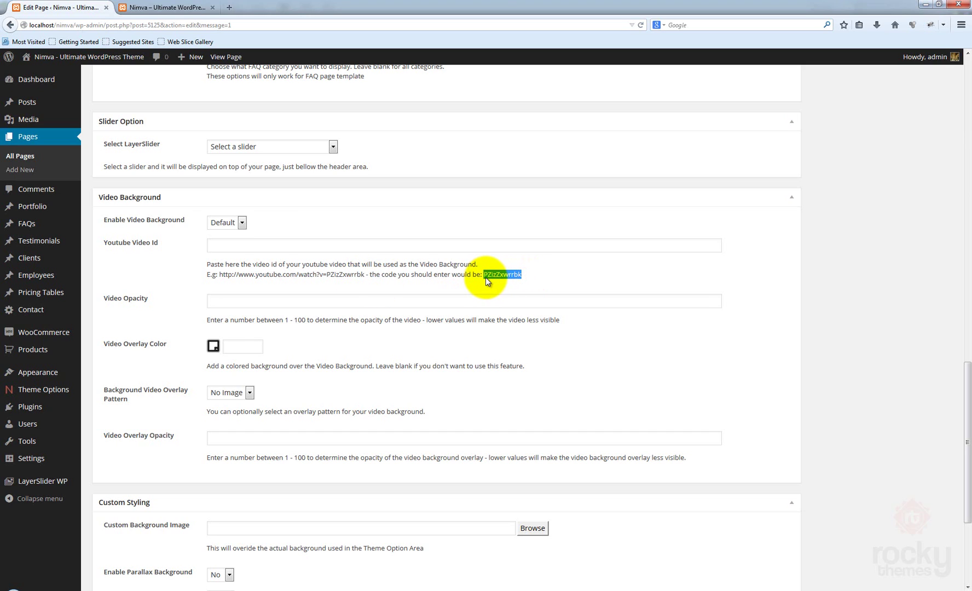
right_click(486, 277)
left_click(517, 283)
right_click(284, 243)
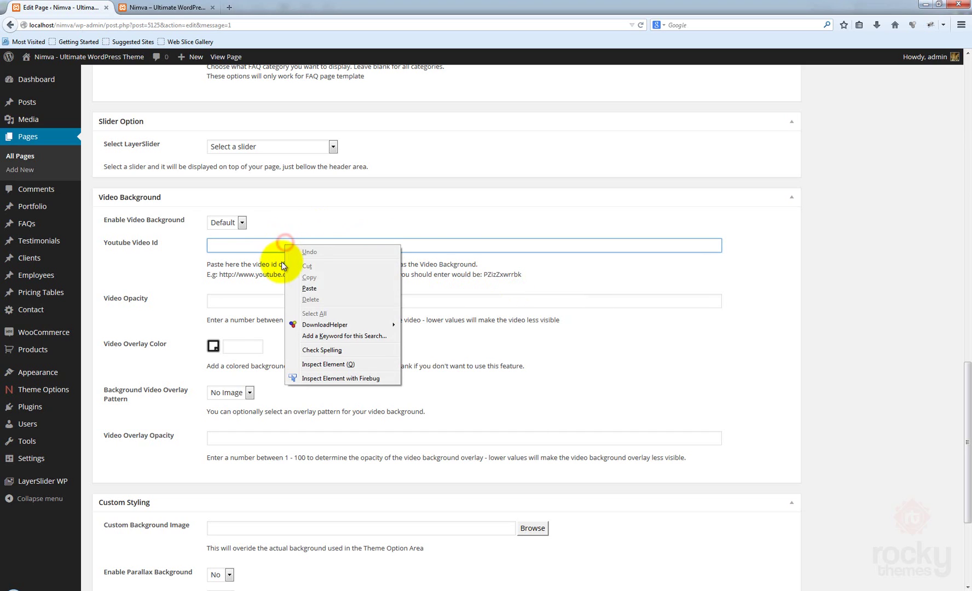
left_click(310, 288)
left_click(833, 284)
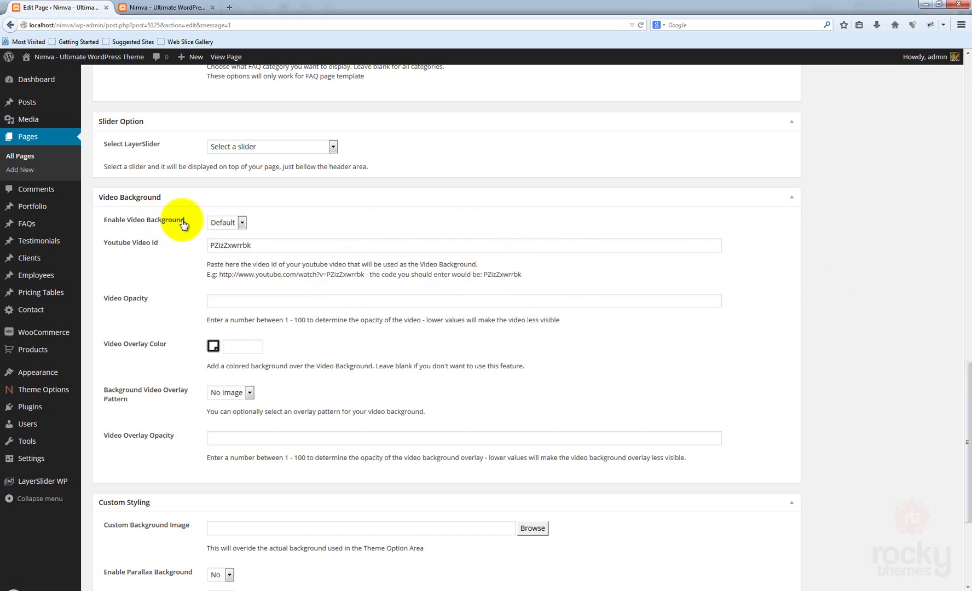
- Set Enable Video Background to Yes and Video Opacity to 20
left_click(216, 221)
left_click(219, 241)
left_click(307, 220)
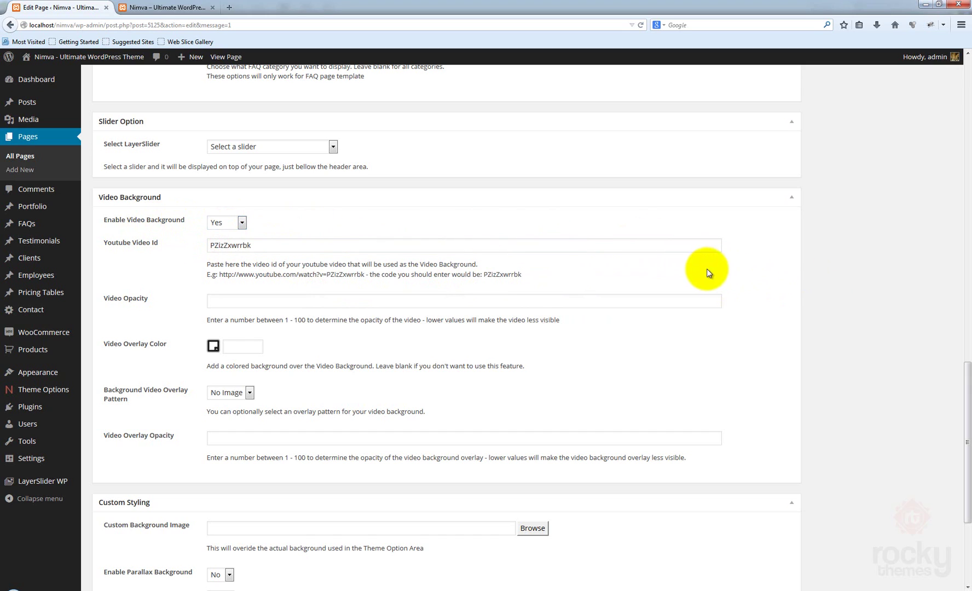
scroll(957, 328, "down", 1)
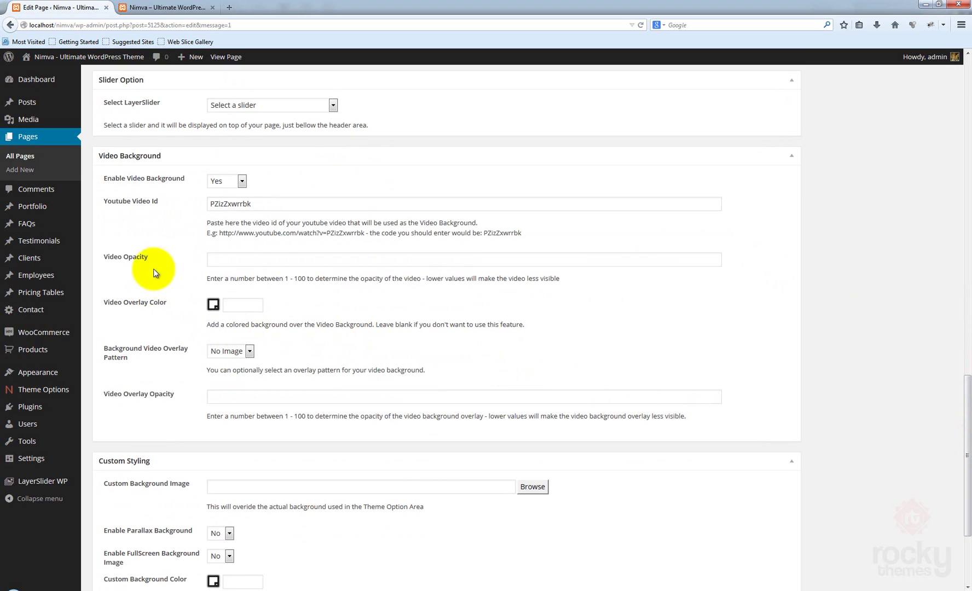
left_click(263, 261)
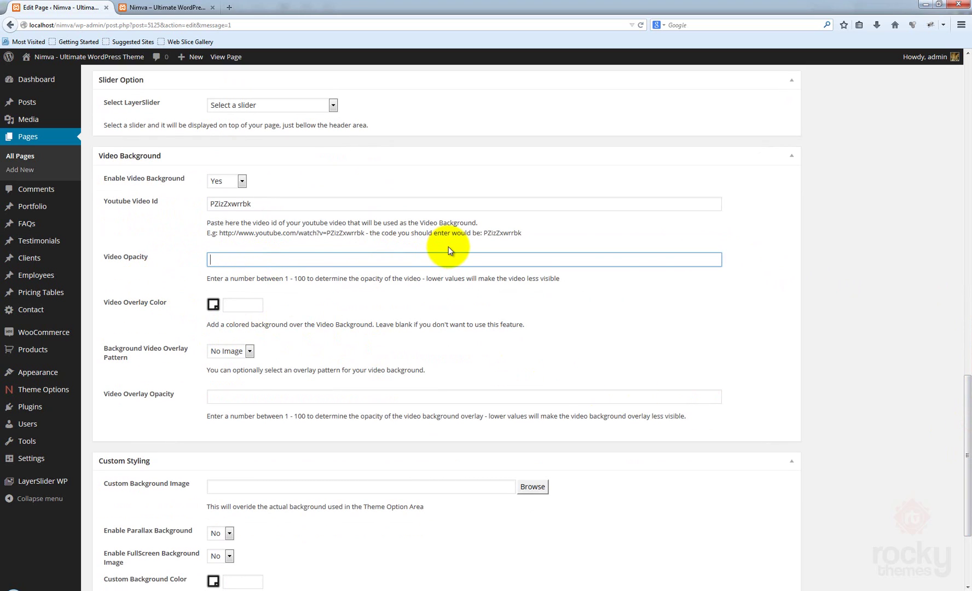
type("20")
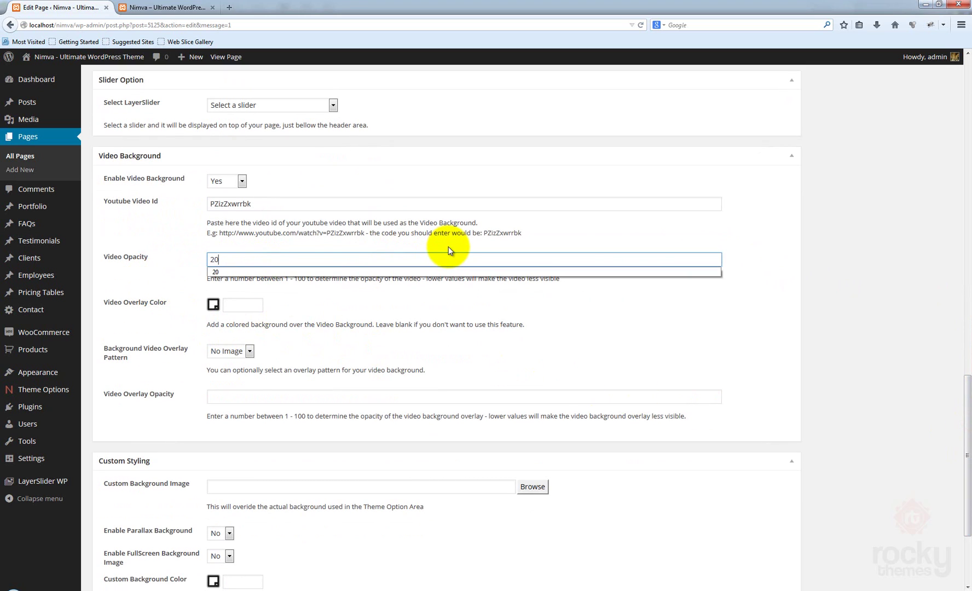
left_click(784, 315)
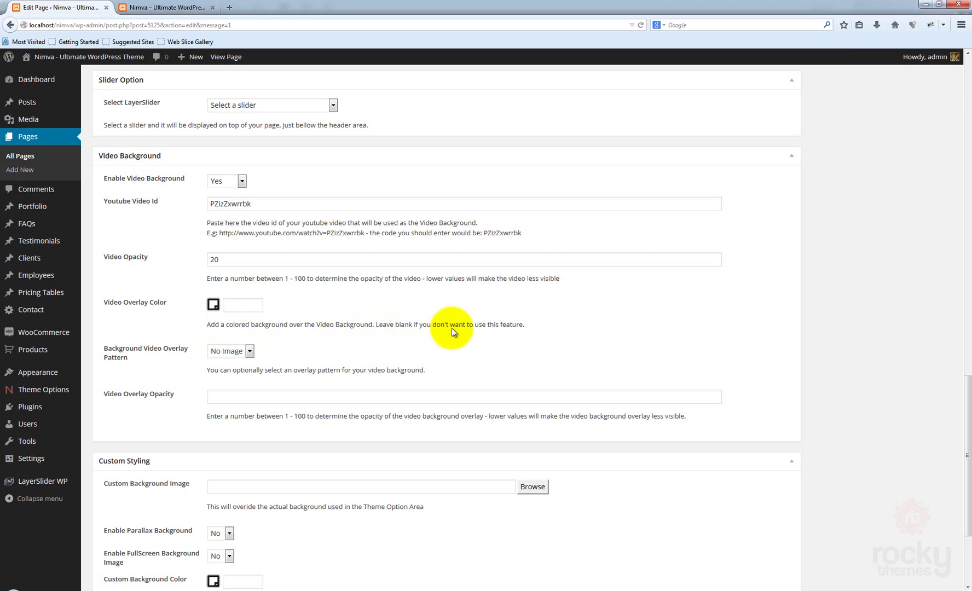
left_click(214, 305)
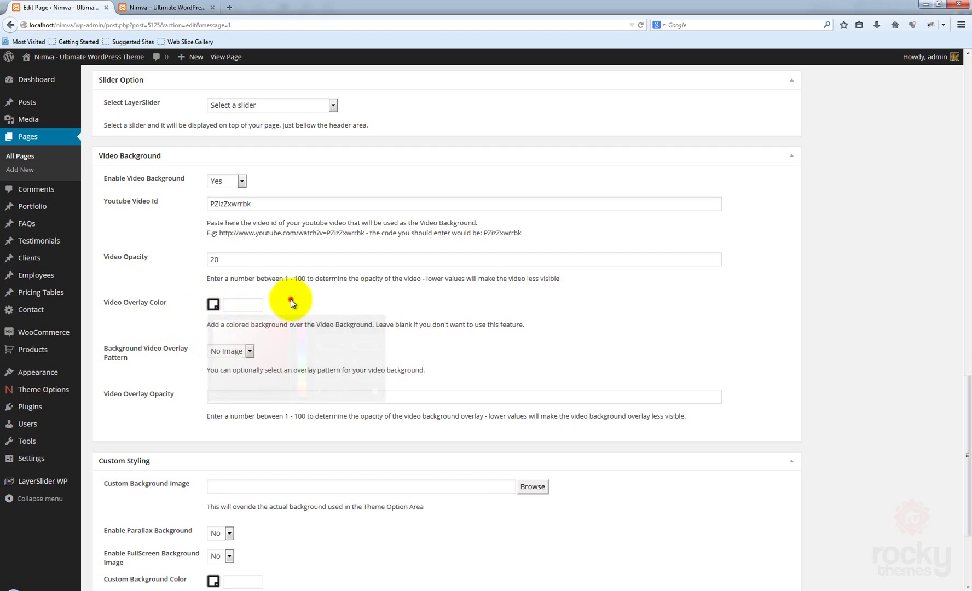
left_click(291, 301)
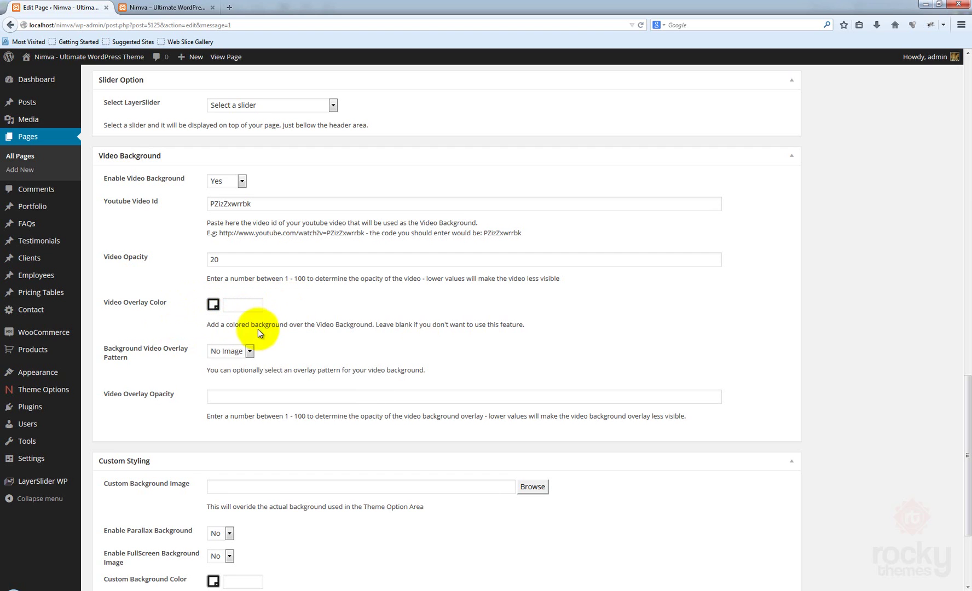
left_click_drag(967, 387, 967, 144)
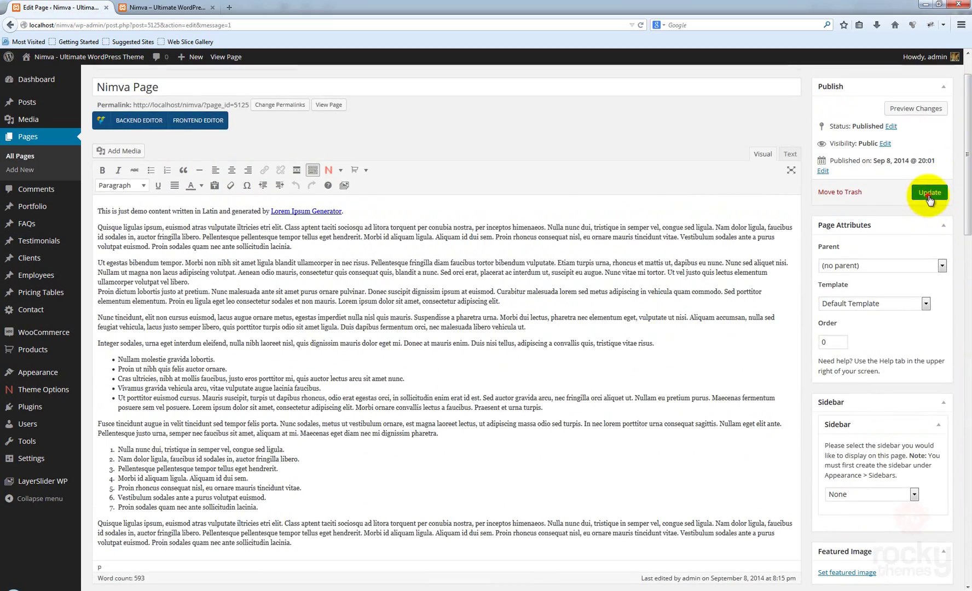
- Update the page, check the faded video on live Nimva Page, then return to Edit Page
left_click(929, 196)
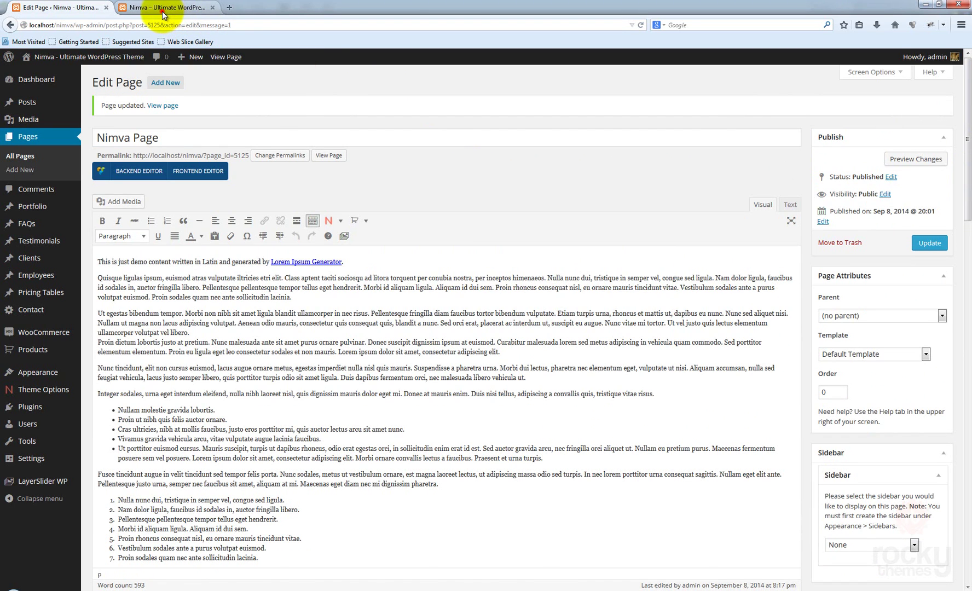
left_click(162, 11)
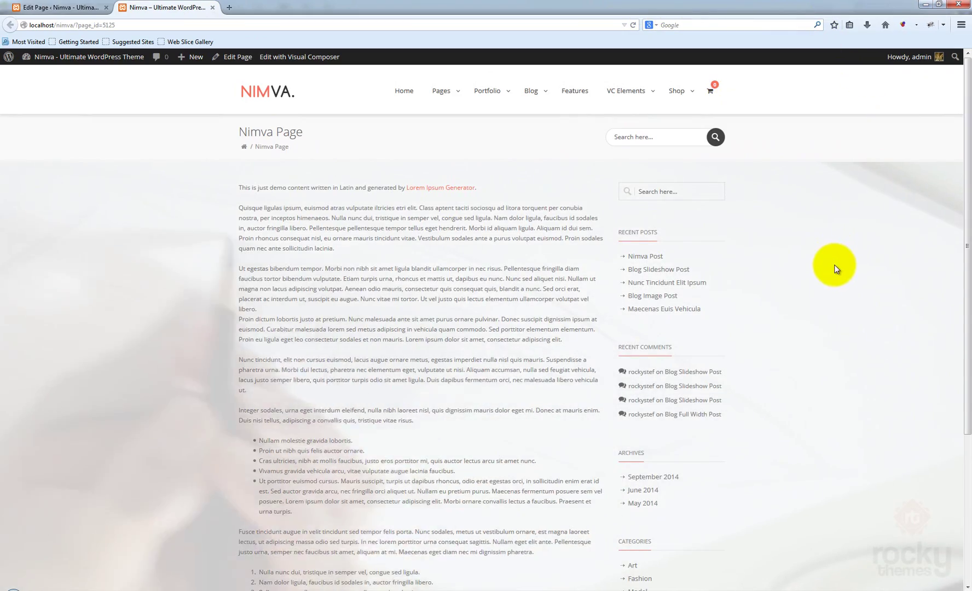
scroll(831, 268, "down", 5)
scroll(832, 270, "up", 4)
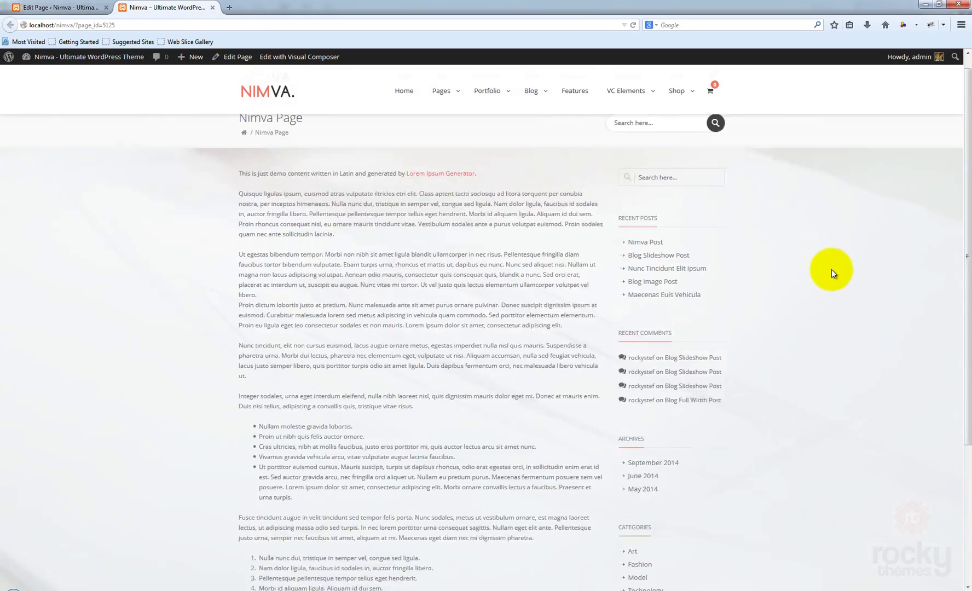
scroll(831, 270, "down", 1)
scroll(832, 270, "down", 1)
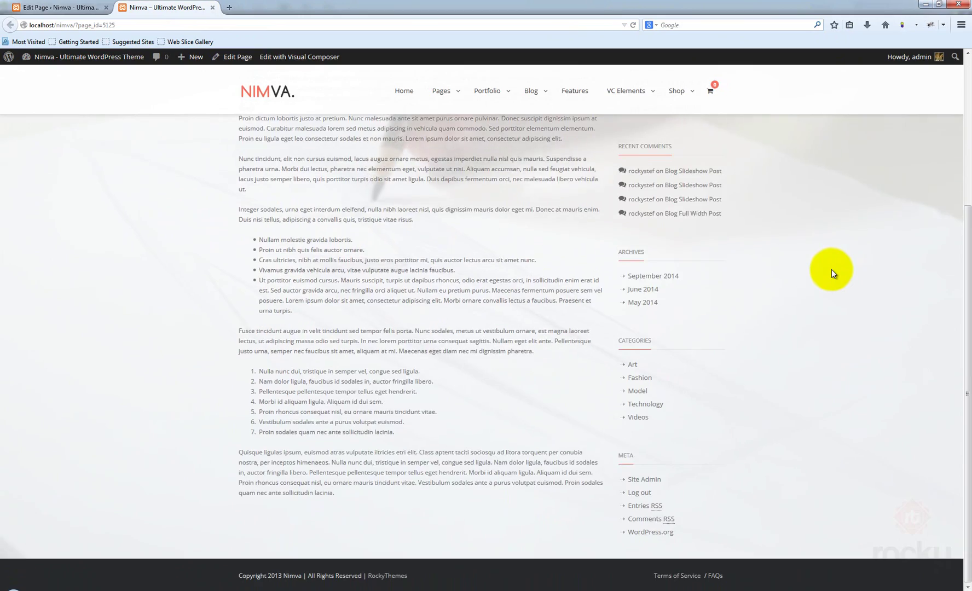
scroll(832, 269, "up", 3)
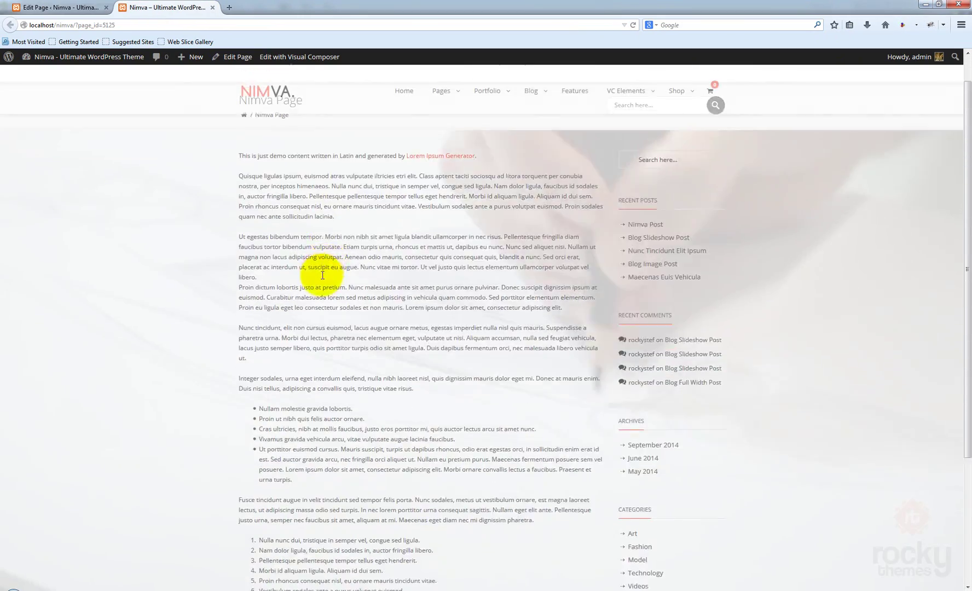
scroll(317, 276, "down", 3)
left_click(73, 10)
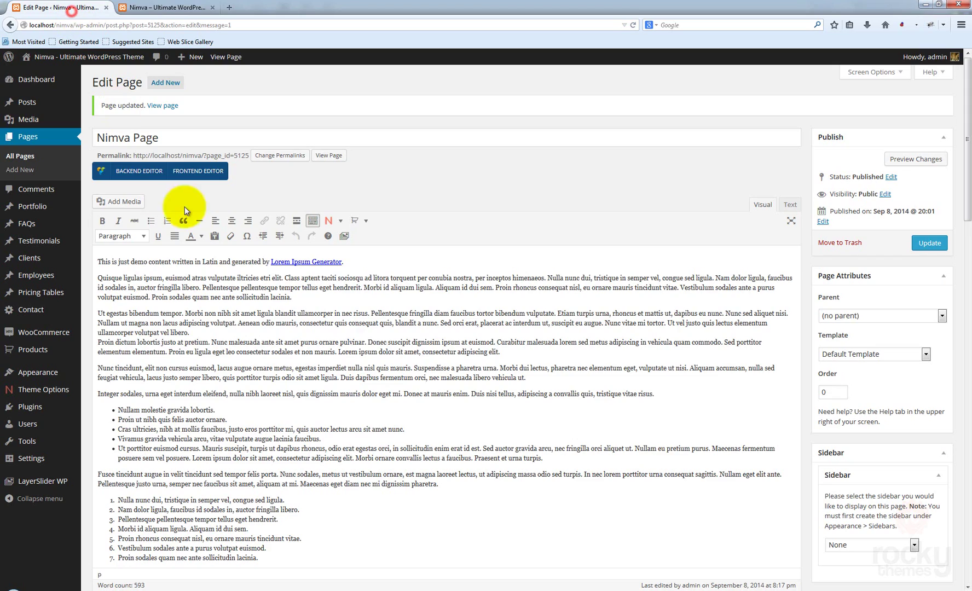
- Set Video Overlay Color to pink #ff9494 and Video Overlay Opacity to 10
scroll(517, 421, "down", 10)
scroll(519, 423, "down", 10)
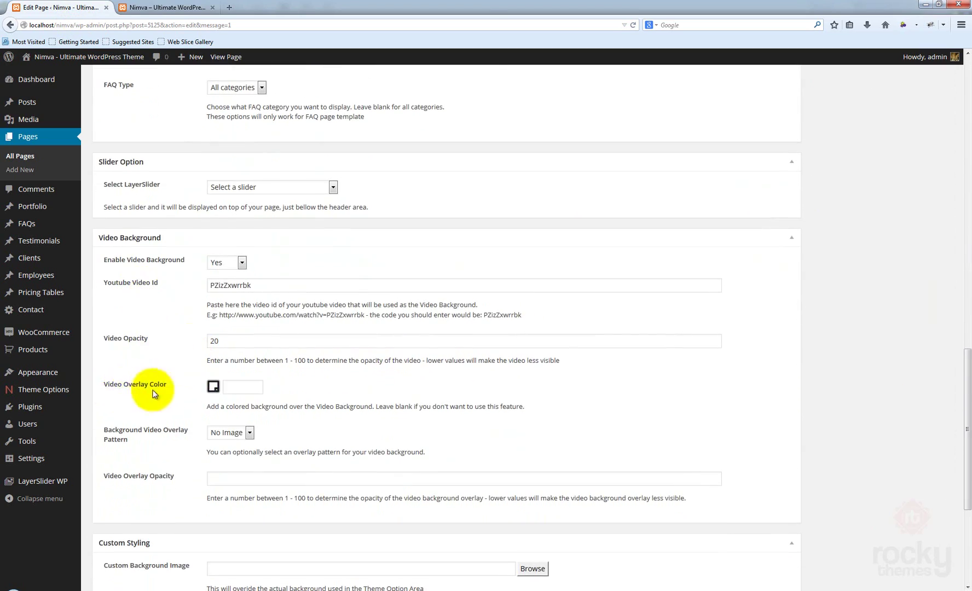
left_click(214, 387)
left_click_drag(247, 426, 231, 403)
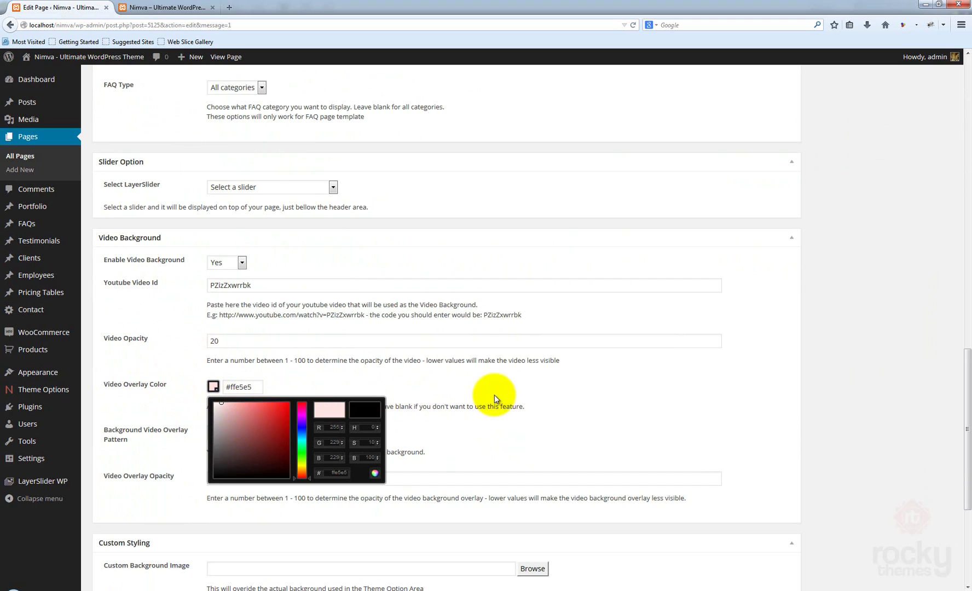
left_click_drag(223, 409, 243, 400)
left_click(406, 387)
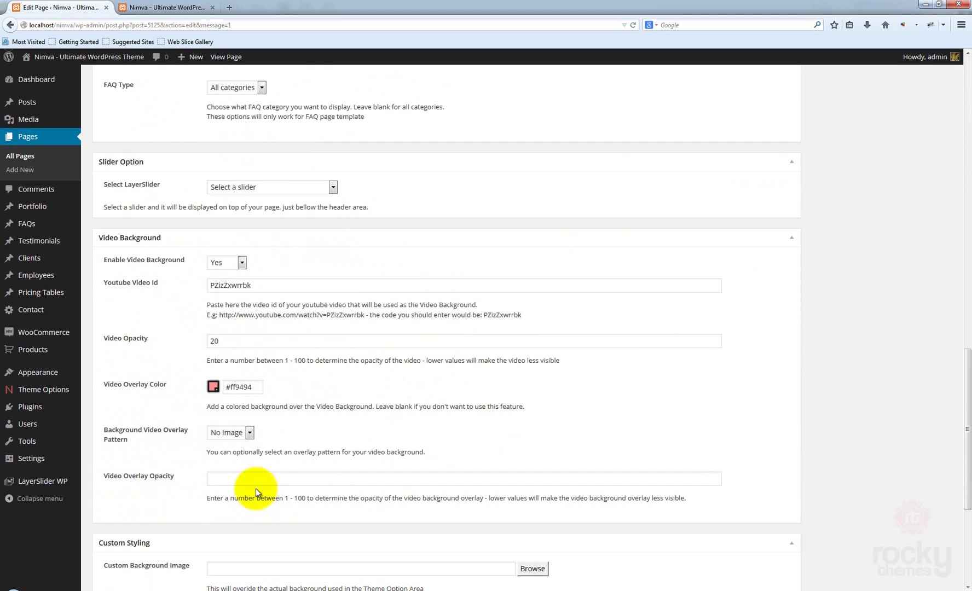
left_click(227, 480)
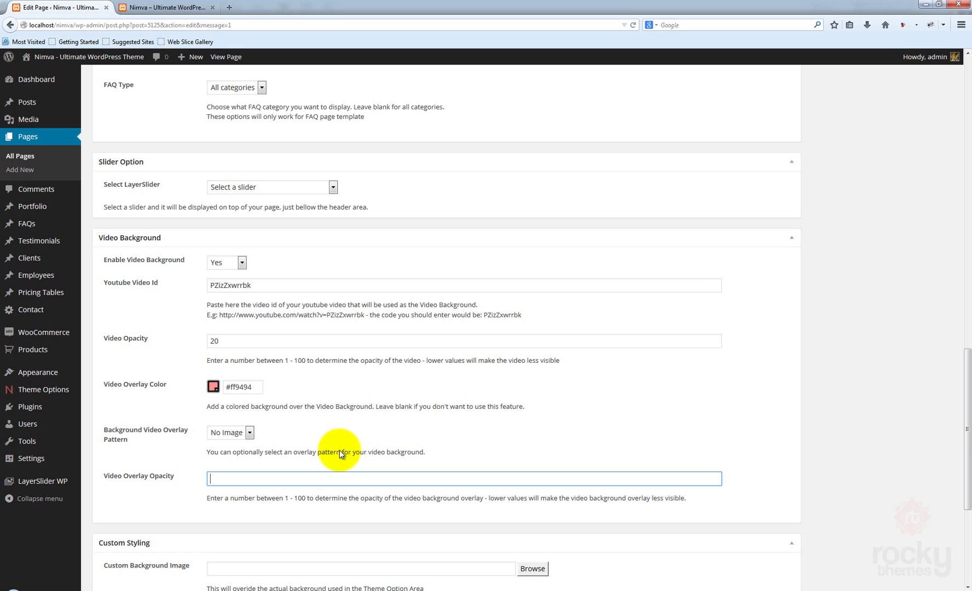
type("10")
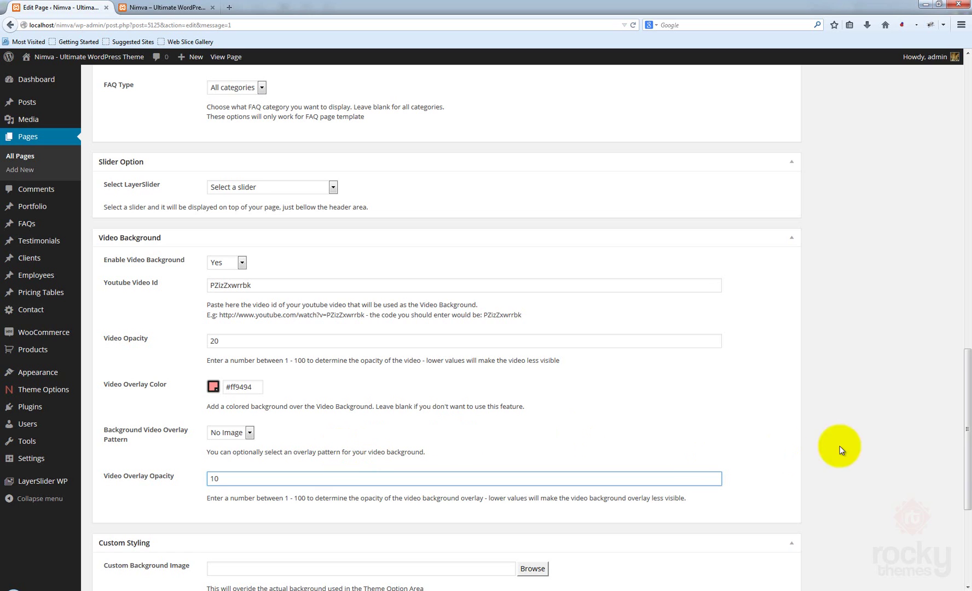
left_click(875, 438)
left_click_drag(968, 443, 966, 156)
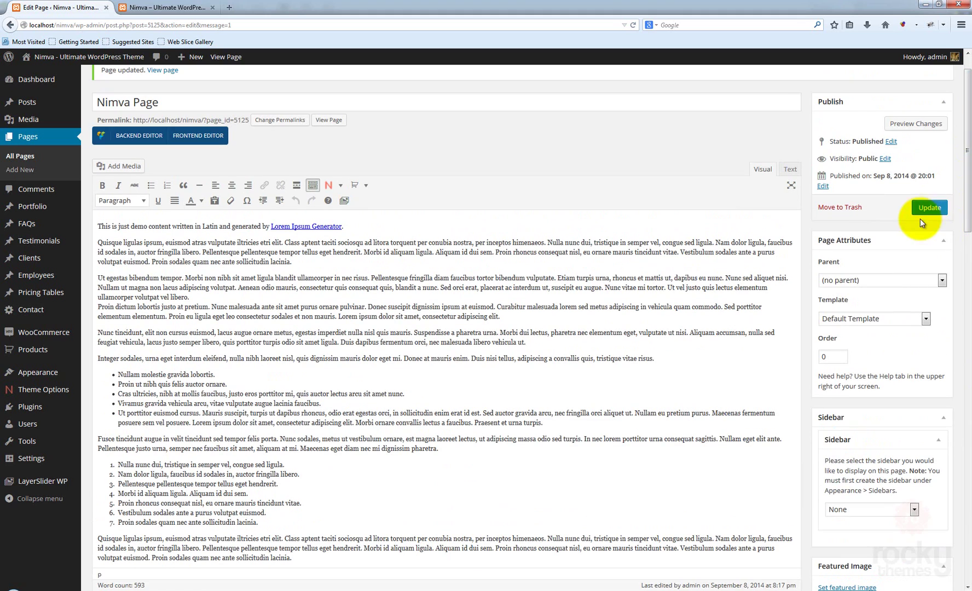
- Update the page, reload the live Nimva Page to see the pink tint, then return to Edit Page
left_click(914, 206)
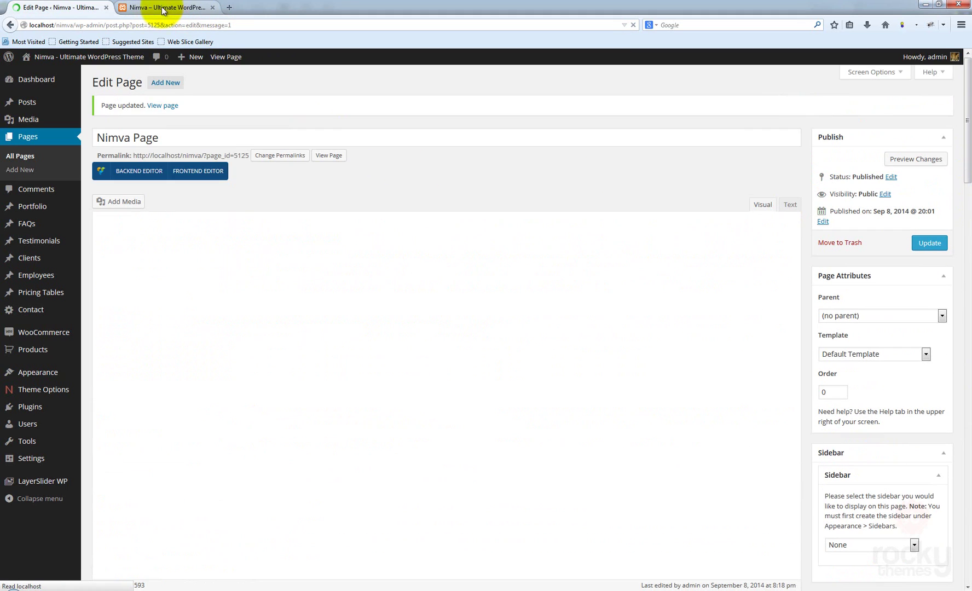
left_click(155, 9)
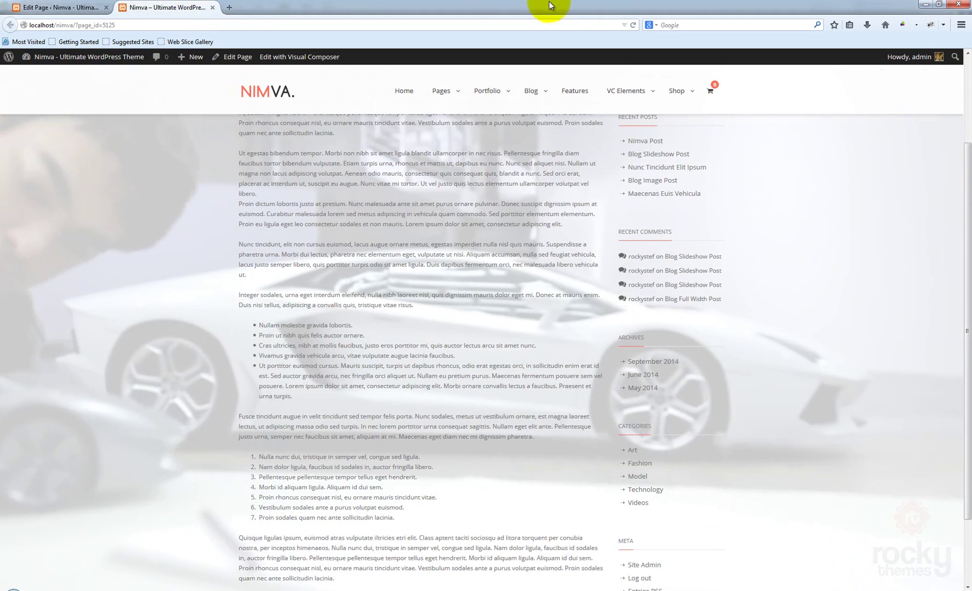
left_click(632, 25)
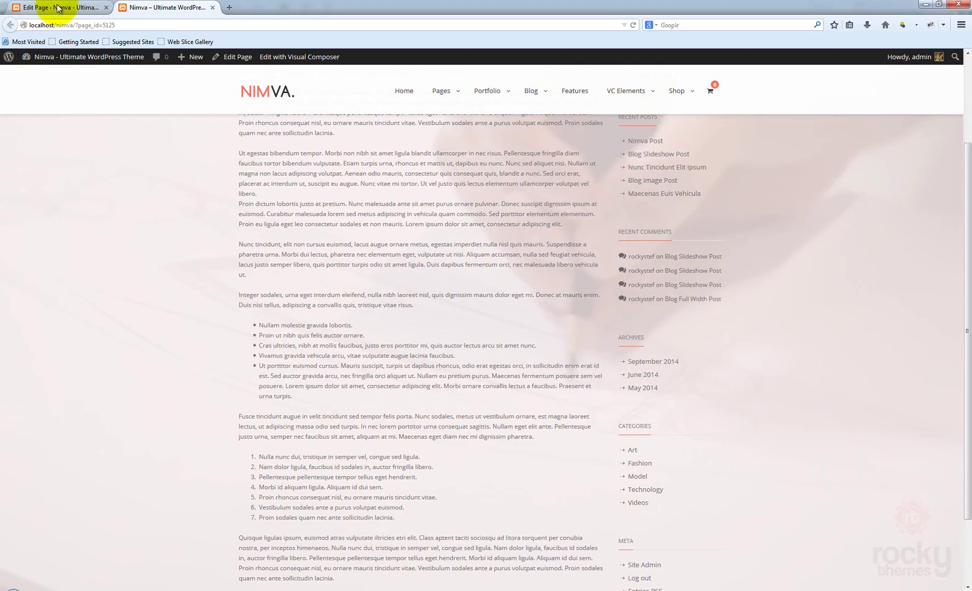
left_click(58, 8)
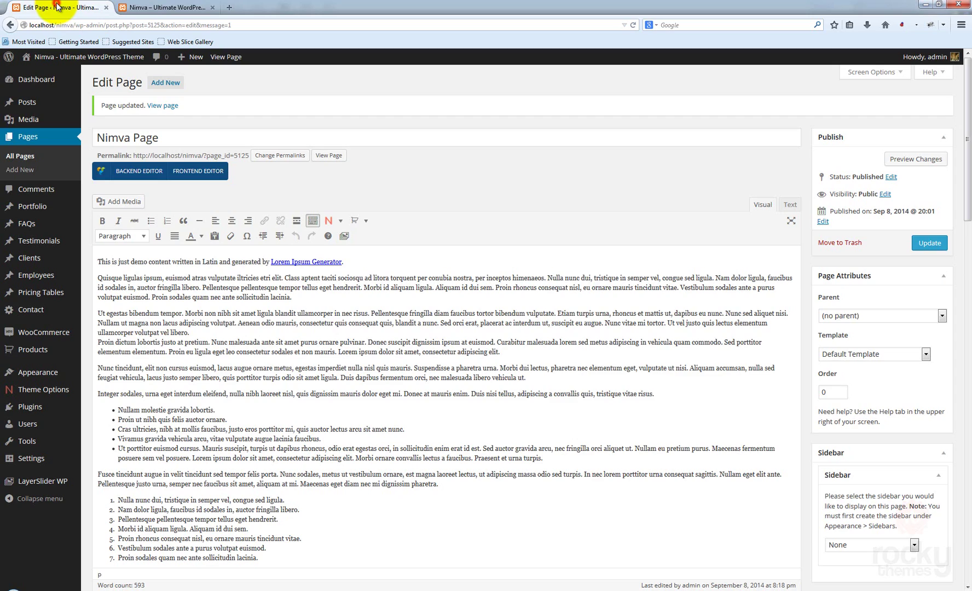
- Clear the Video Overlay Color and choose Pattern 4 as the overlay pattern
scroll(675, 366, "down", 5)
scroll(515, 385, "down", 15)
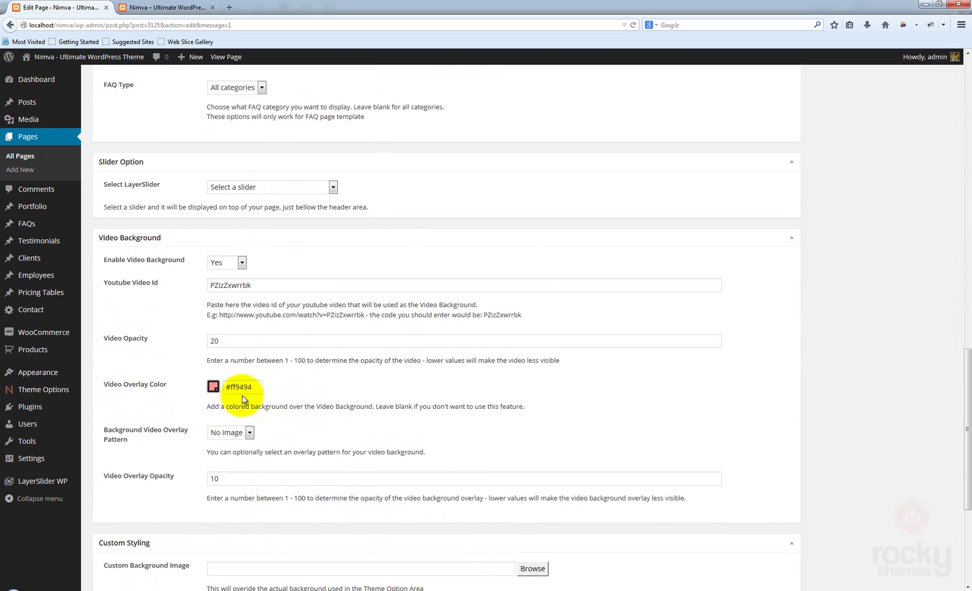
left_click(255, 387)
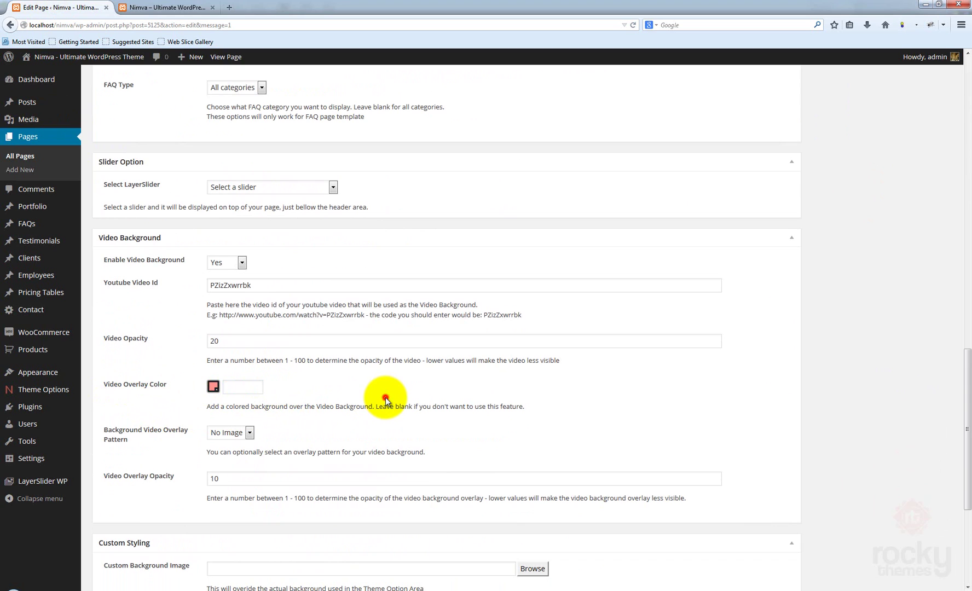
scroll(384, 426, "down", 2)
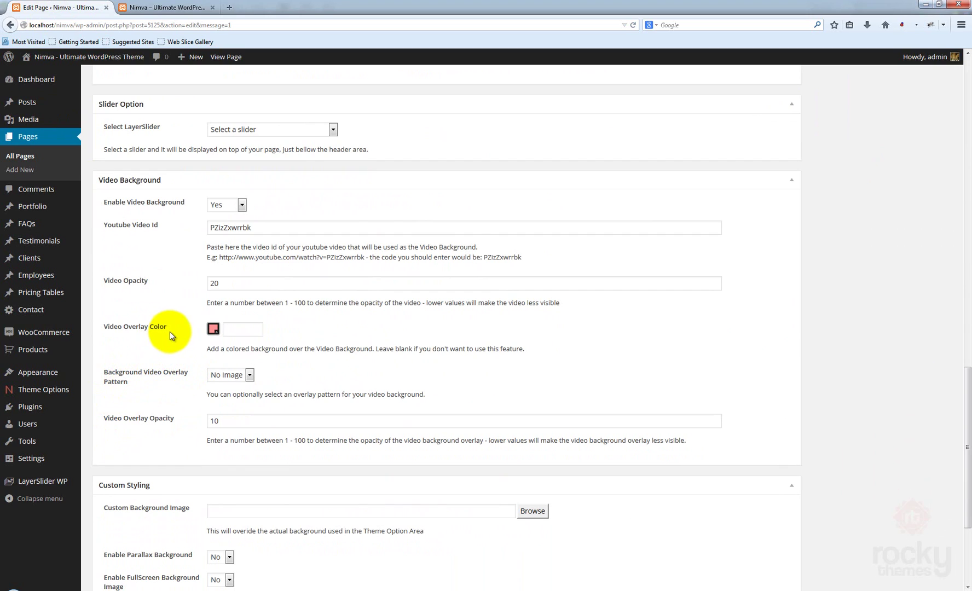
left_click(249, 375)
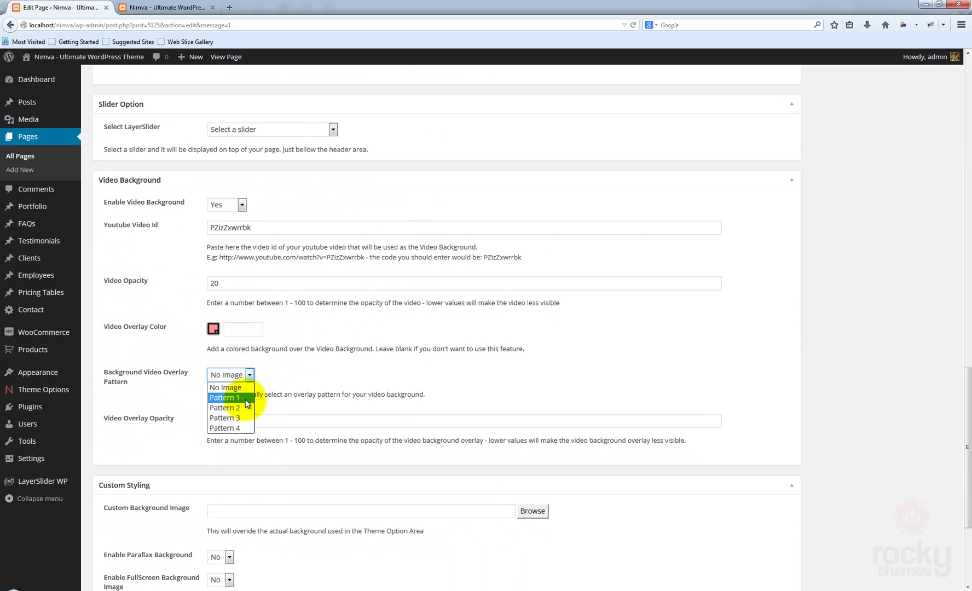
left_click(241, 428)
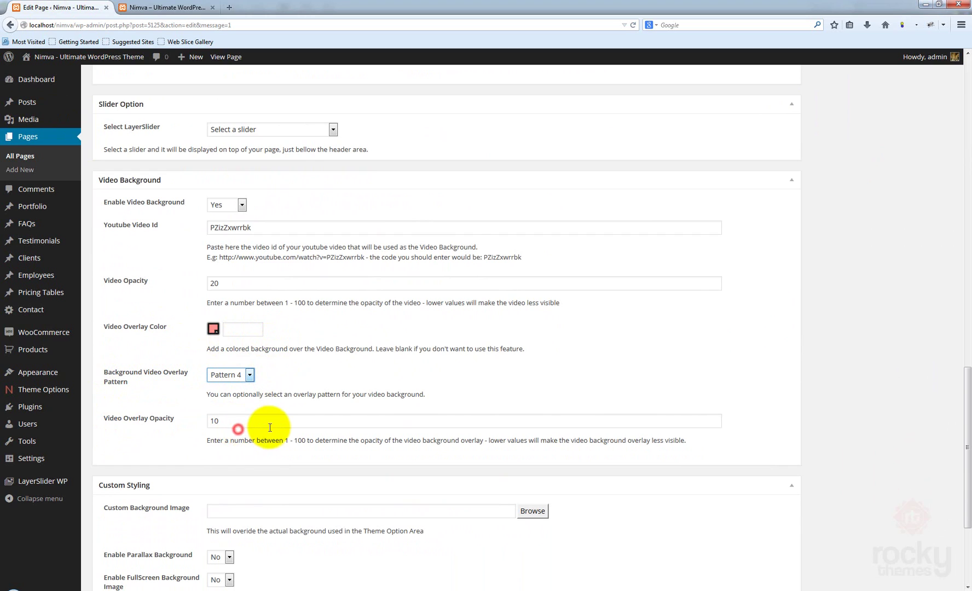
- Lower Video Overlay Opacity from 10 to 5 and update the page
left_click(230, 422)
double_click(235, 421)
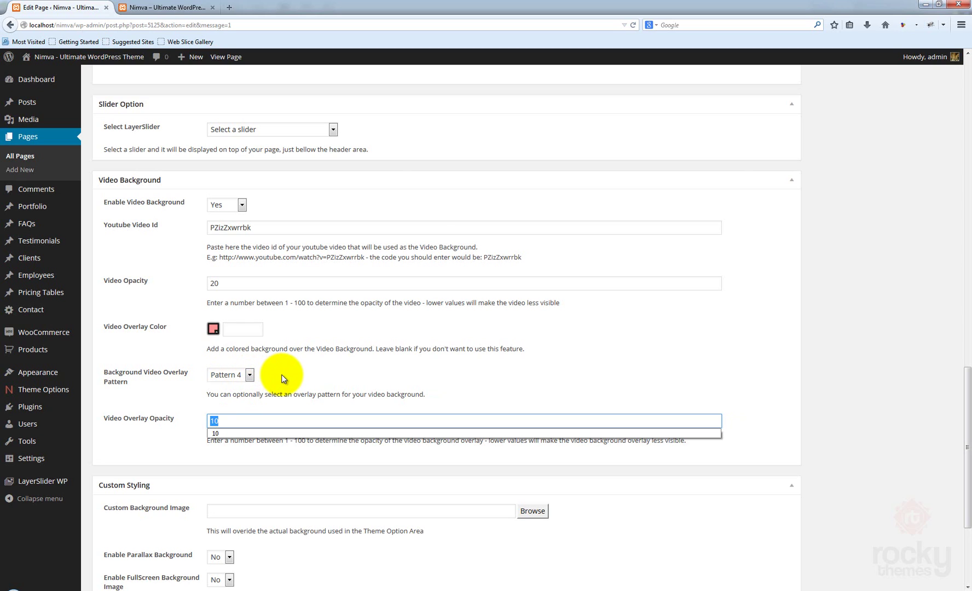
type("5")
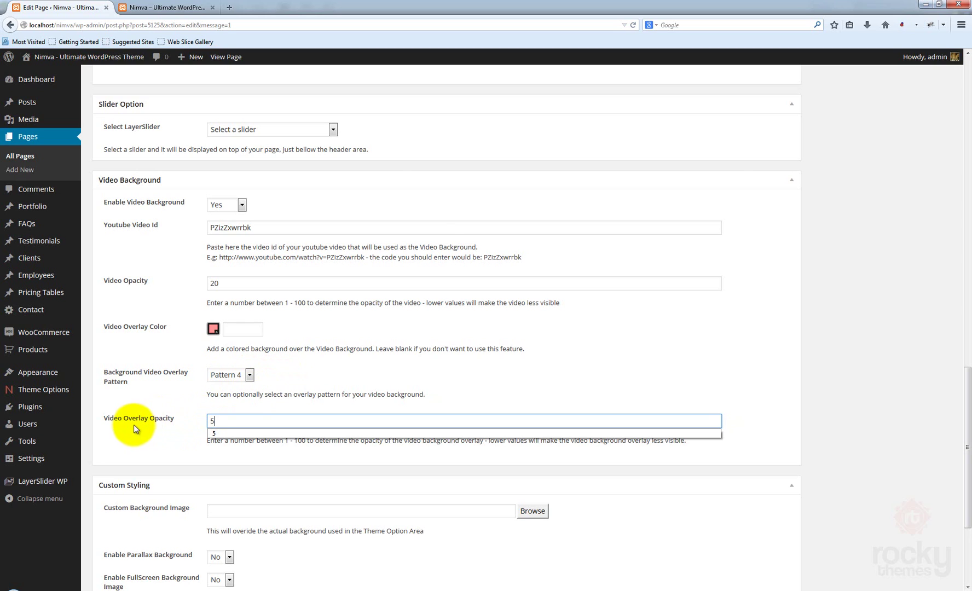
left_click(823, 363)
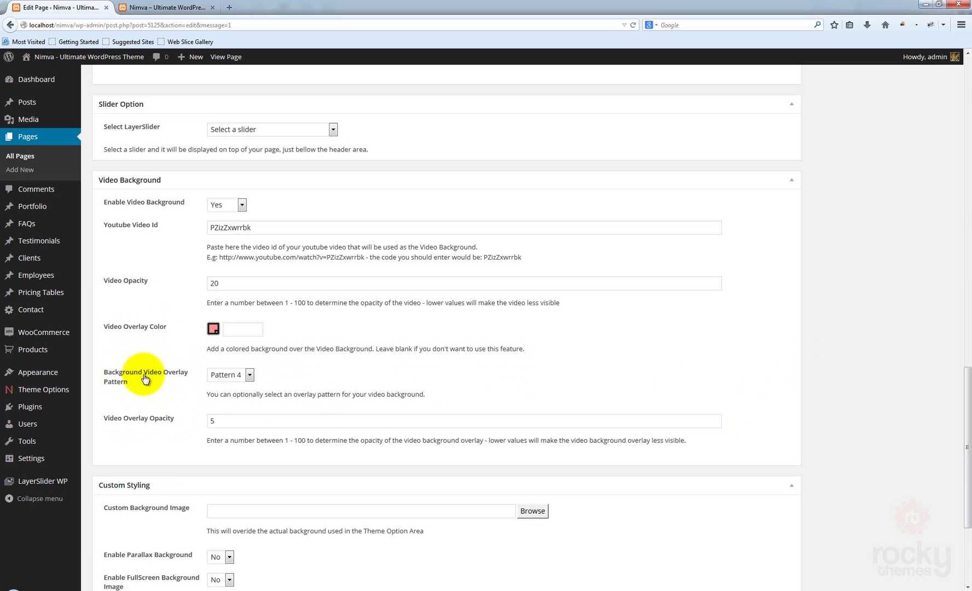
left_click_drag(968, 378, 968, 77)
left_click(929, 243)
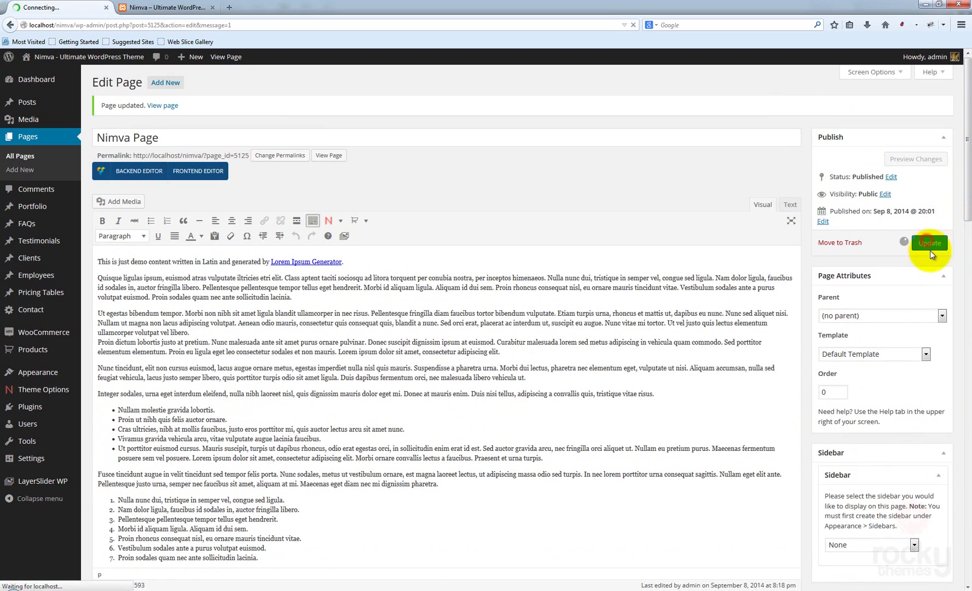
- Reload the live Nimva Page and scroll through it to check the grid-pattern video background
left_click(153, 7)
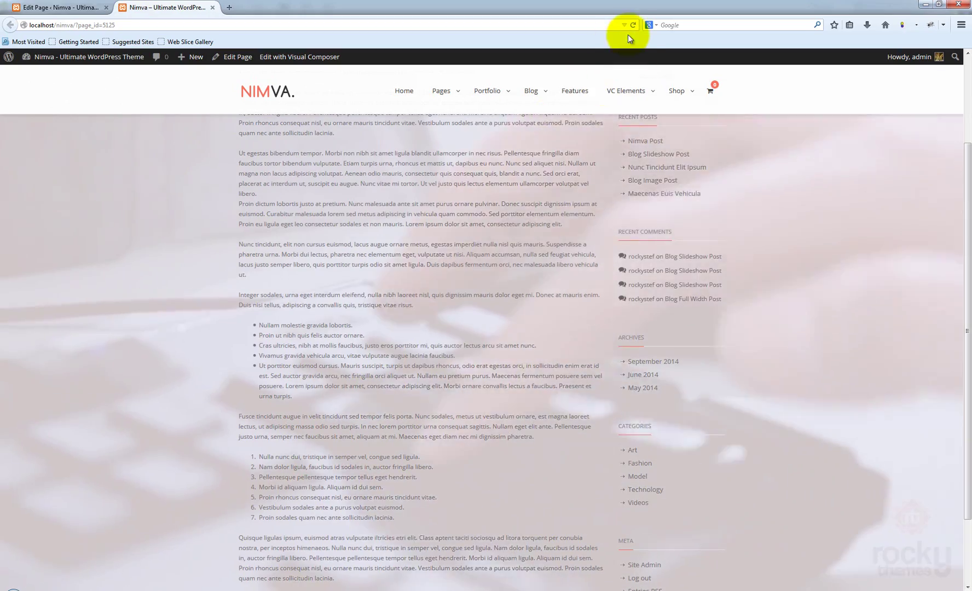
left_click(634, 25)
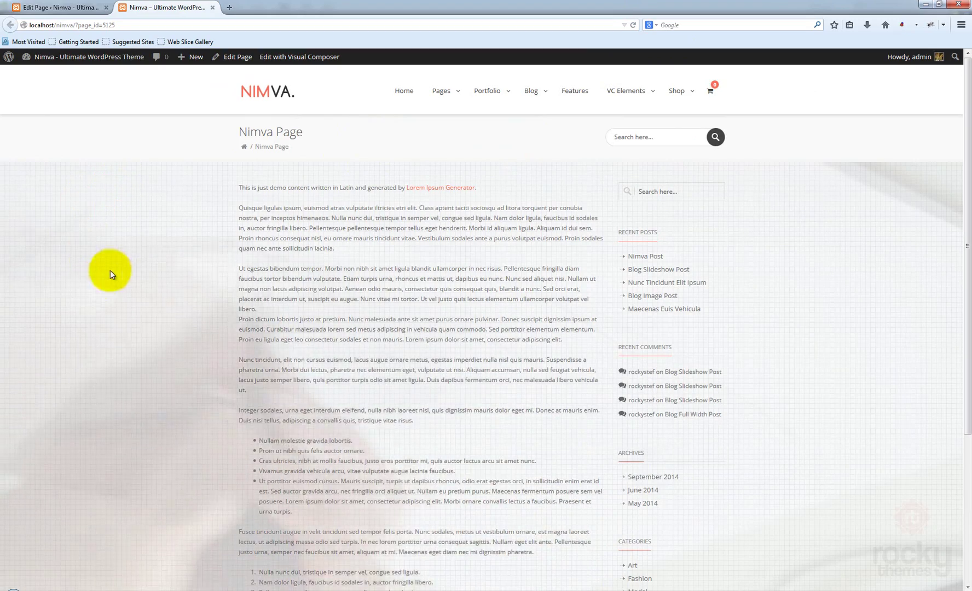
scroll(137, 305, "down", 4)
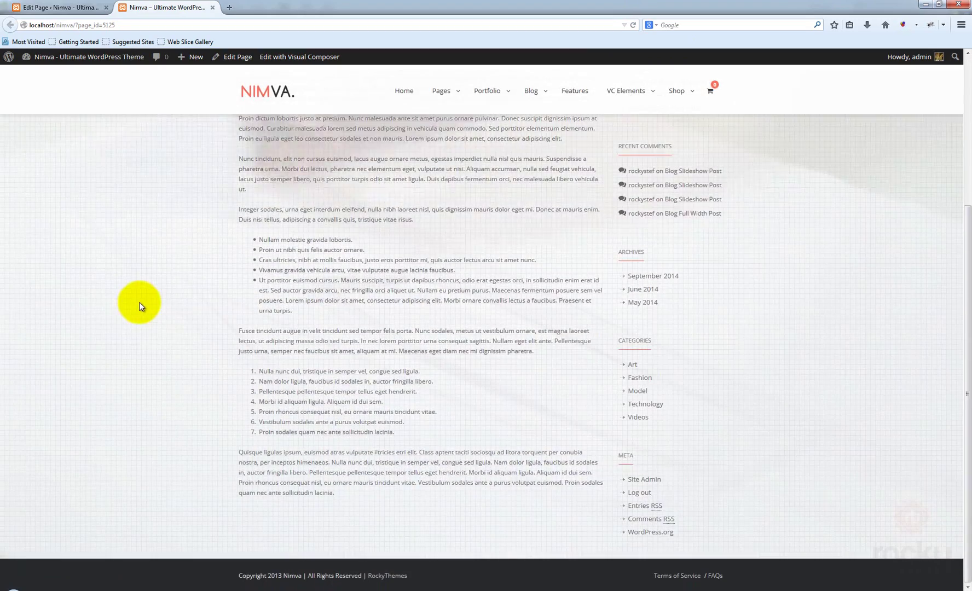
scroll(151, 285, "up", 4)
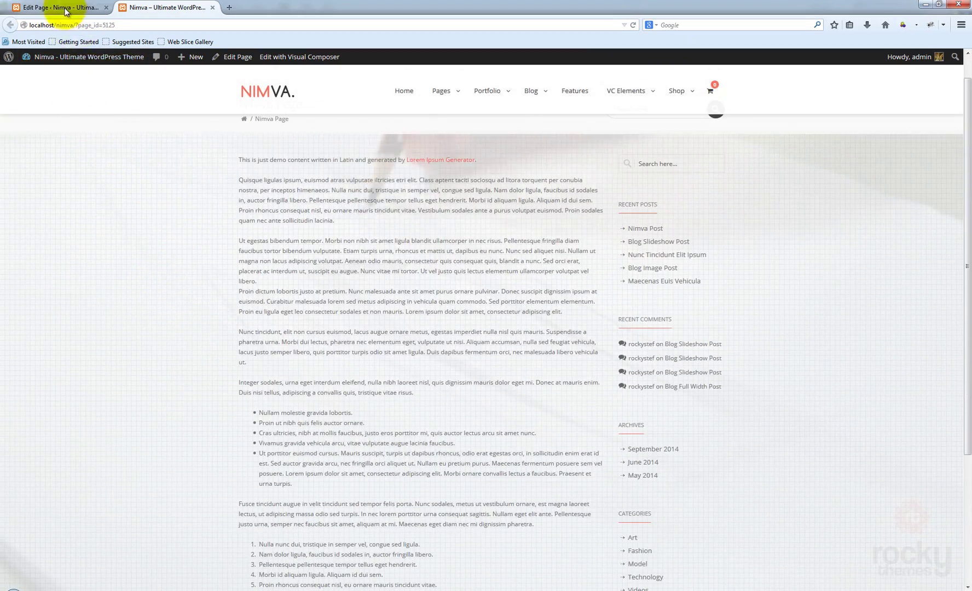
- Back in the page editor, set Enable Video Background to Default
left_click(65, 11)
scroll(781, 450, "down", 6)
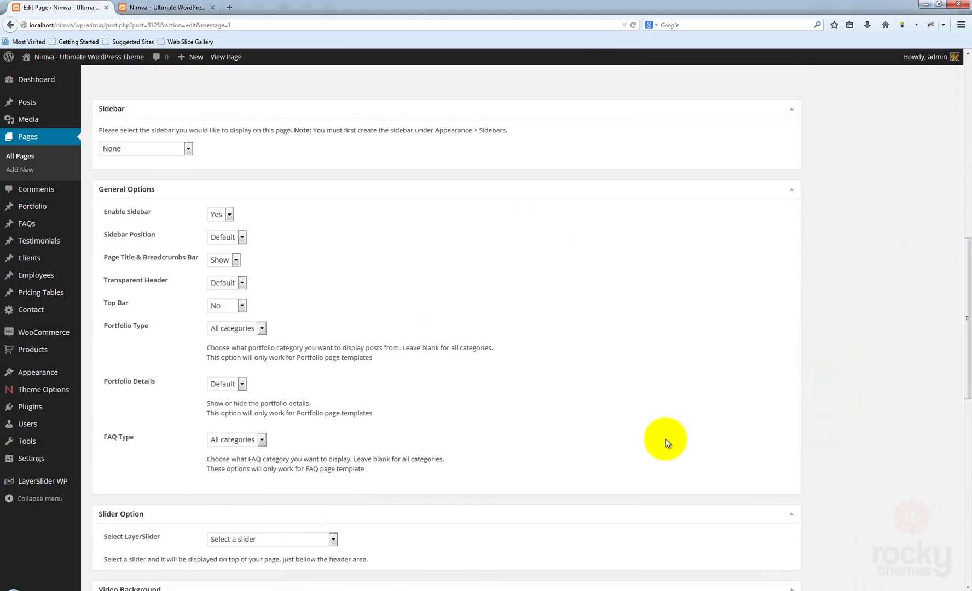
scroll(602, 433, "down", 5)
left_click(225, 321)
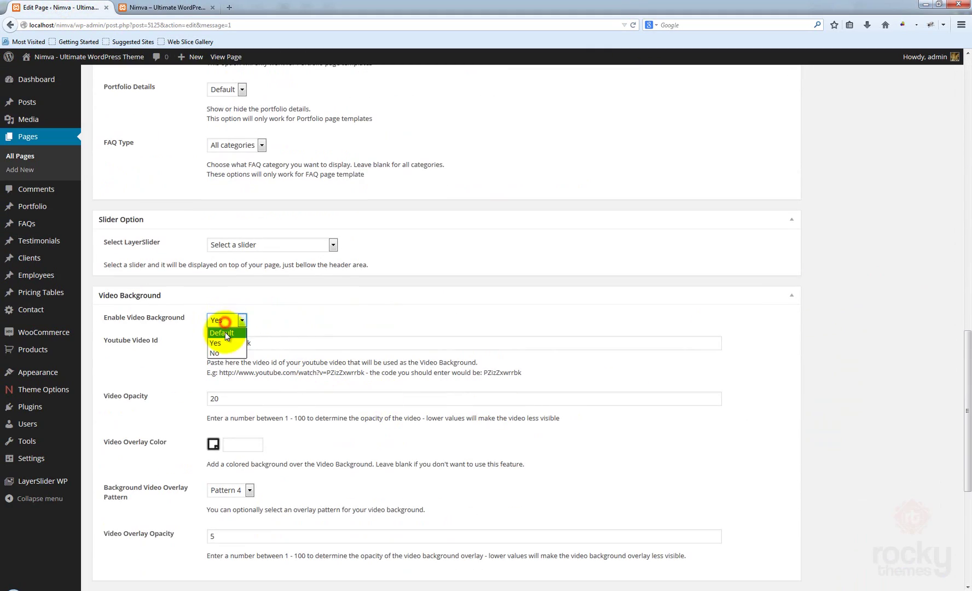
left_click(220, 330)
- Scroll to the Custom Styling box to check its defaults: no background image, No Repeat, Fixed in Place
scroll(553, 337, "down", 3)
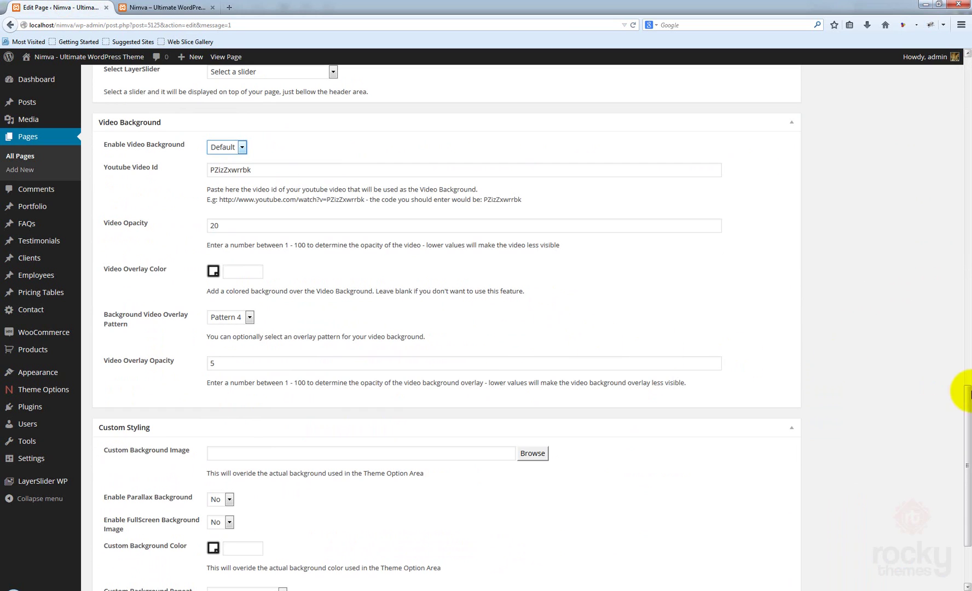
scroll(955, 386, "down", 2)
scroll(958, 400, "up", 2)
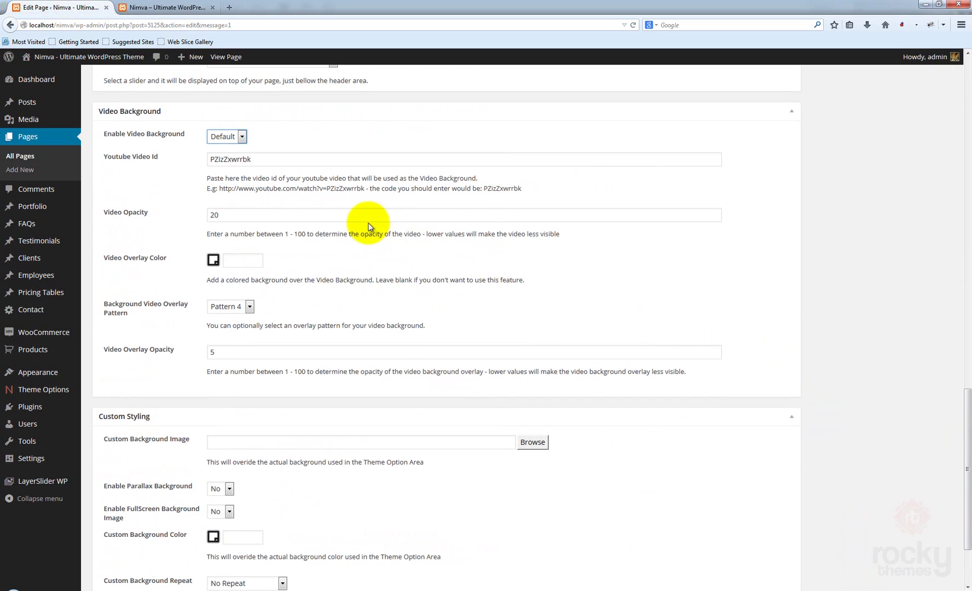
scroll(677, 348, "up", 2)
scroll(481, 324, "down", 3)
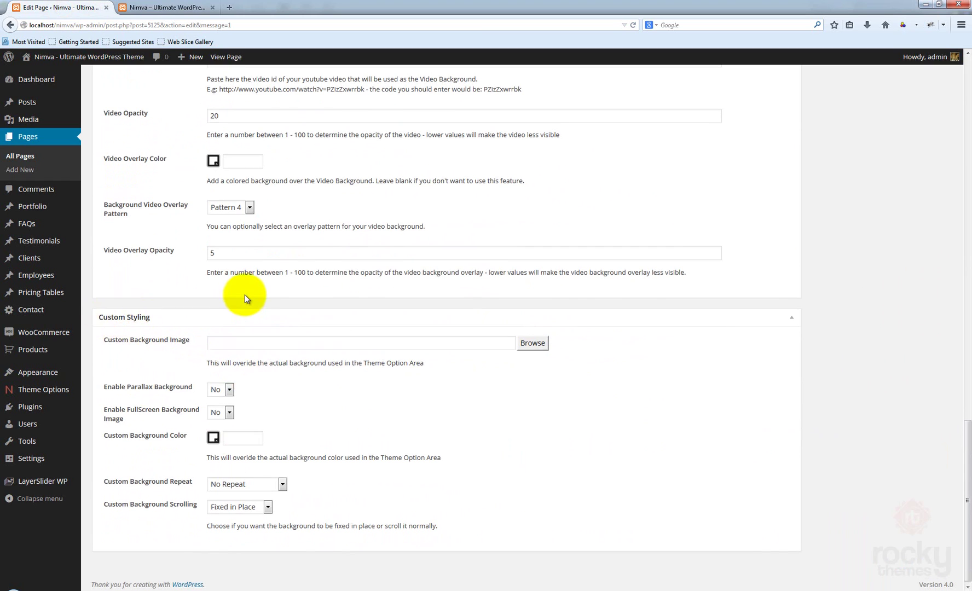
scroll(244, 294, "up", 3)
scroll(276, 376, "down", 2)
scroll(276, 376, "down", 2)
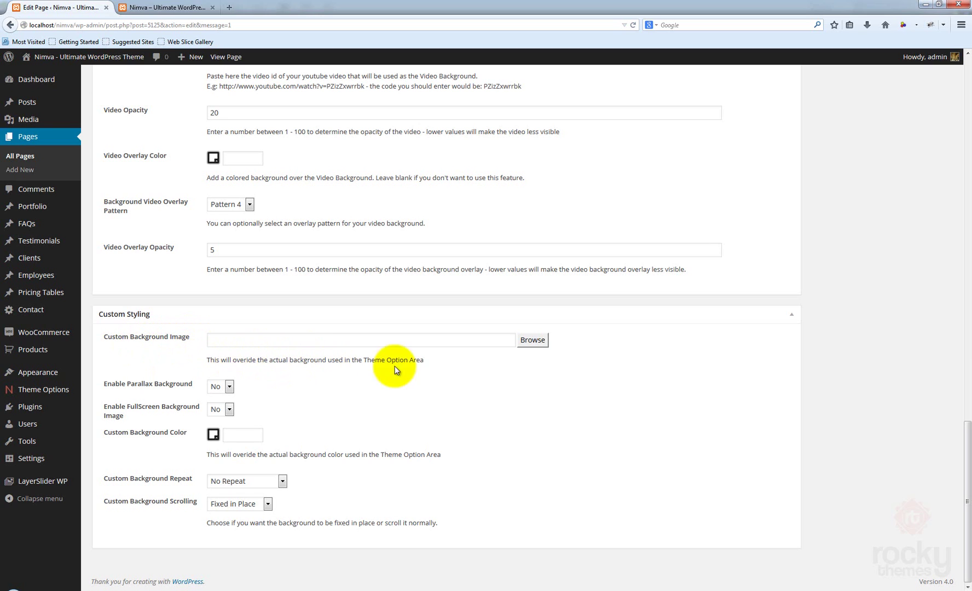
scroll(768, 365, "up", 1)
scroll(767, 365, "down", 1)
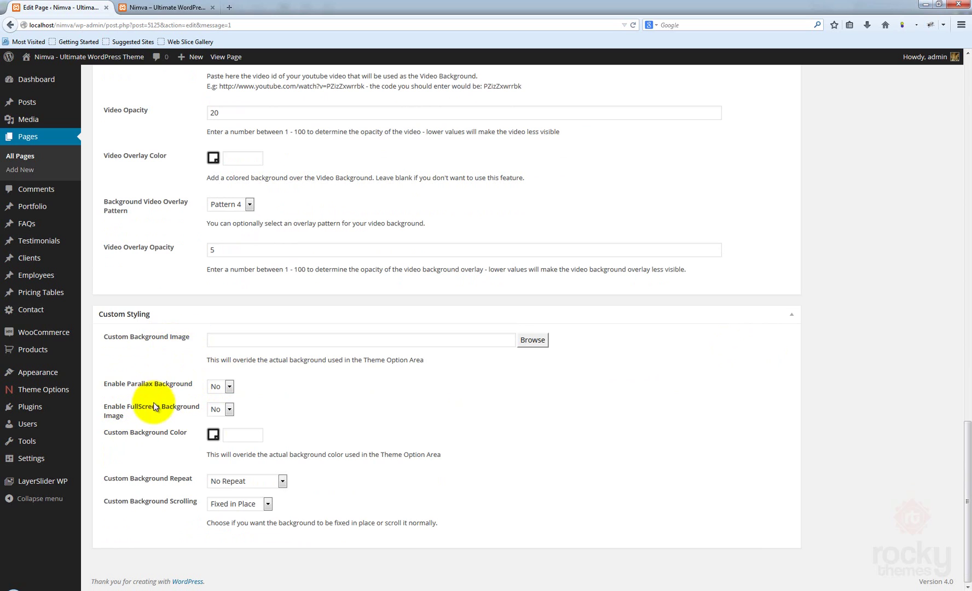
left_click(214, 436)
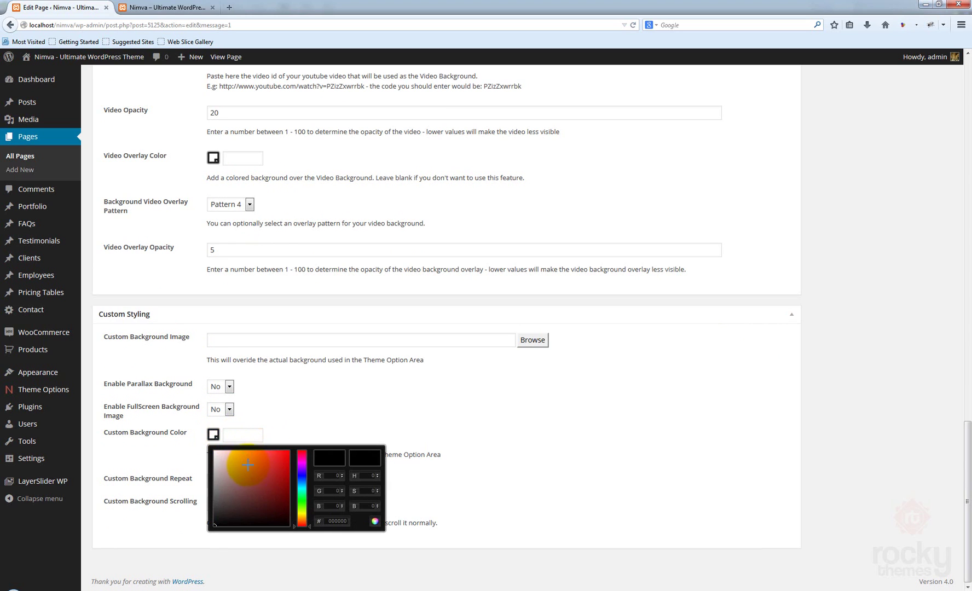
left_click(570, 412)
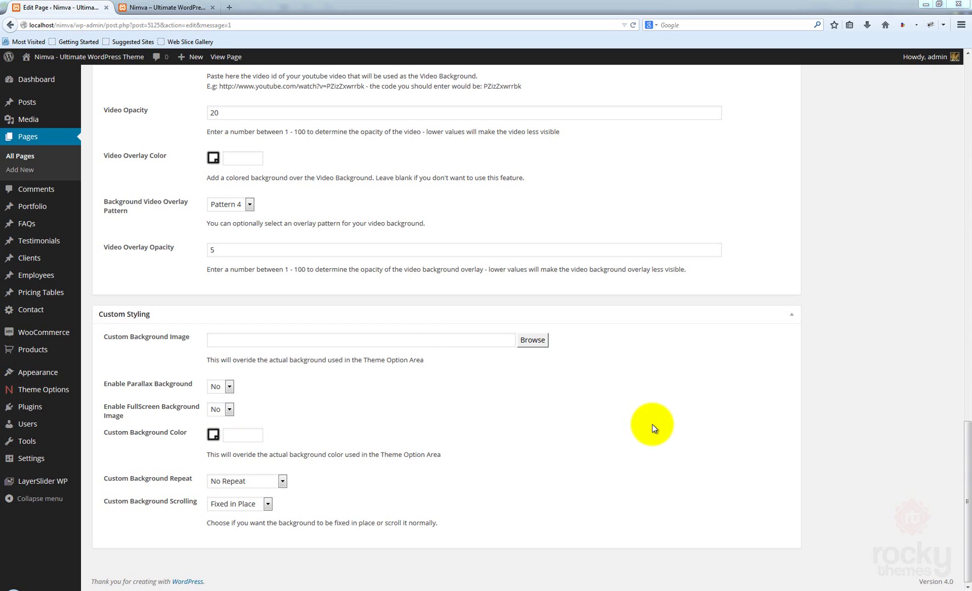
left_click_drag(966, 472, 965, 114)
left_click(903, 314)
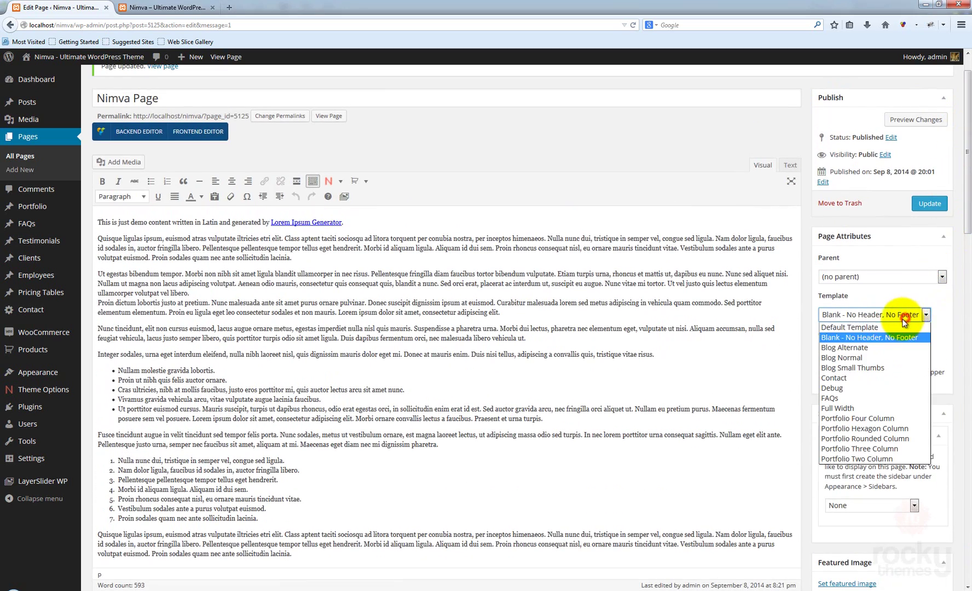
left_click(862, 328)
left_click(867, 320)
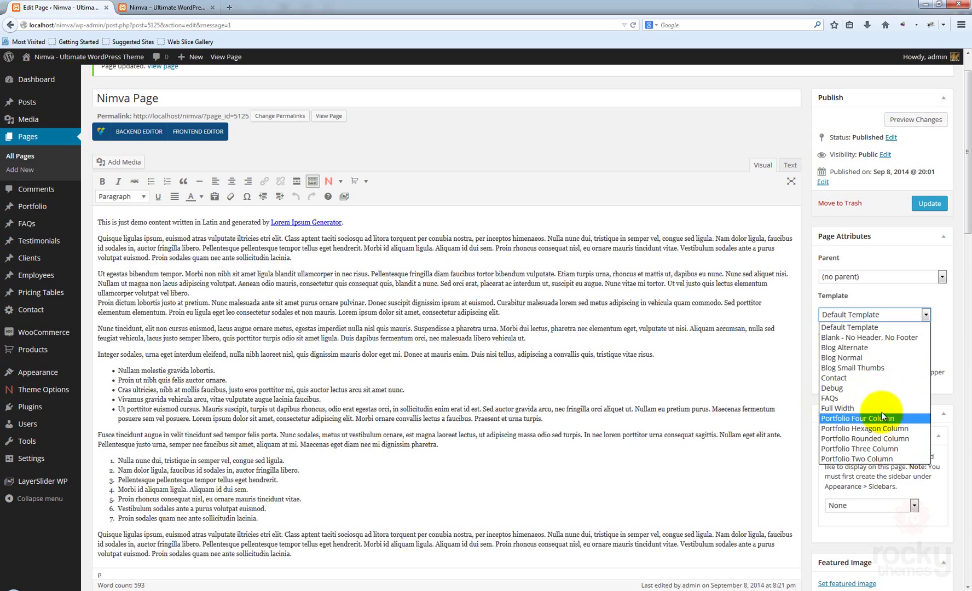
left_click(810, 355)
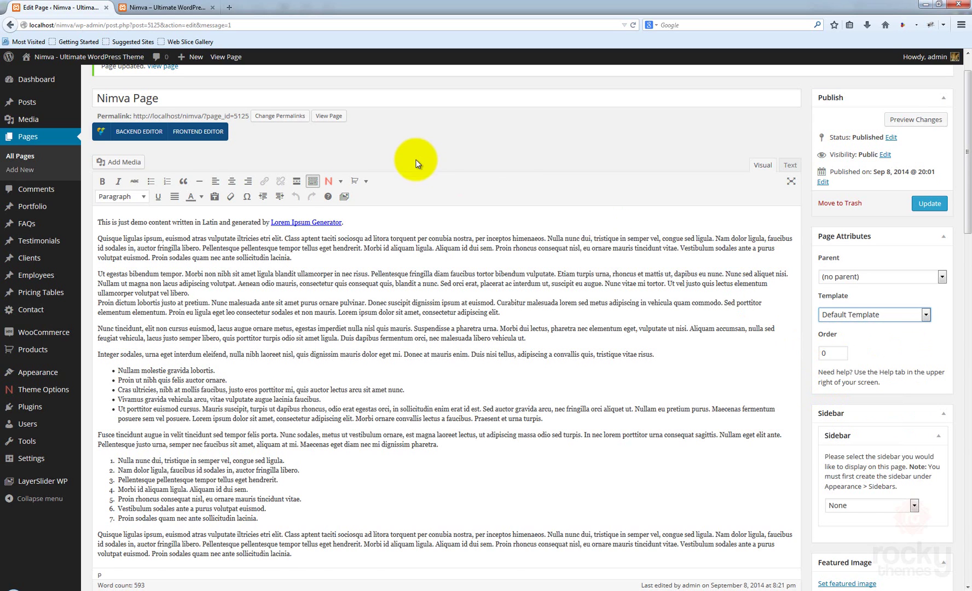
scroll(429, 185, "up", 2)
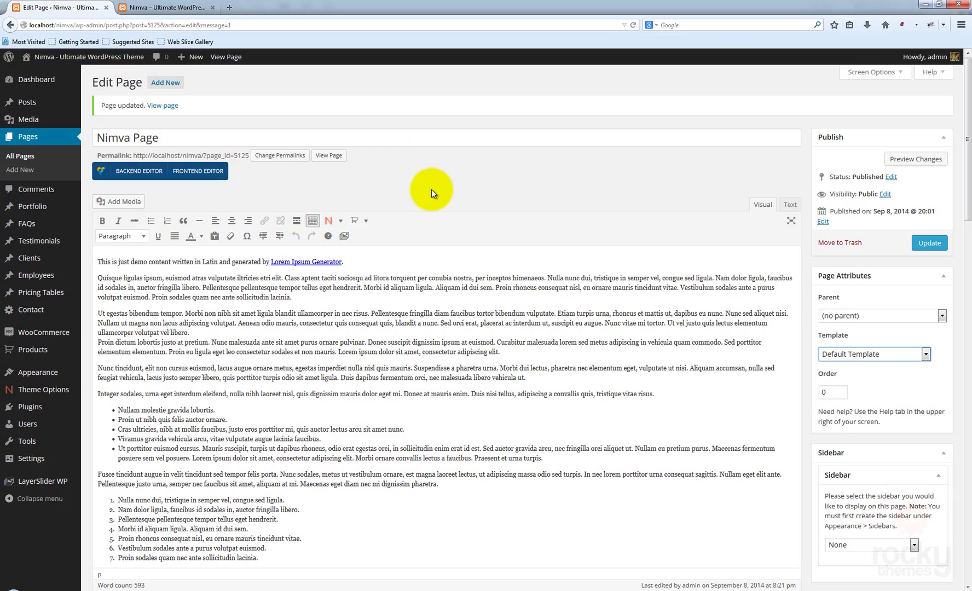